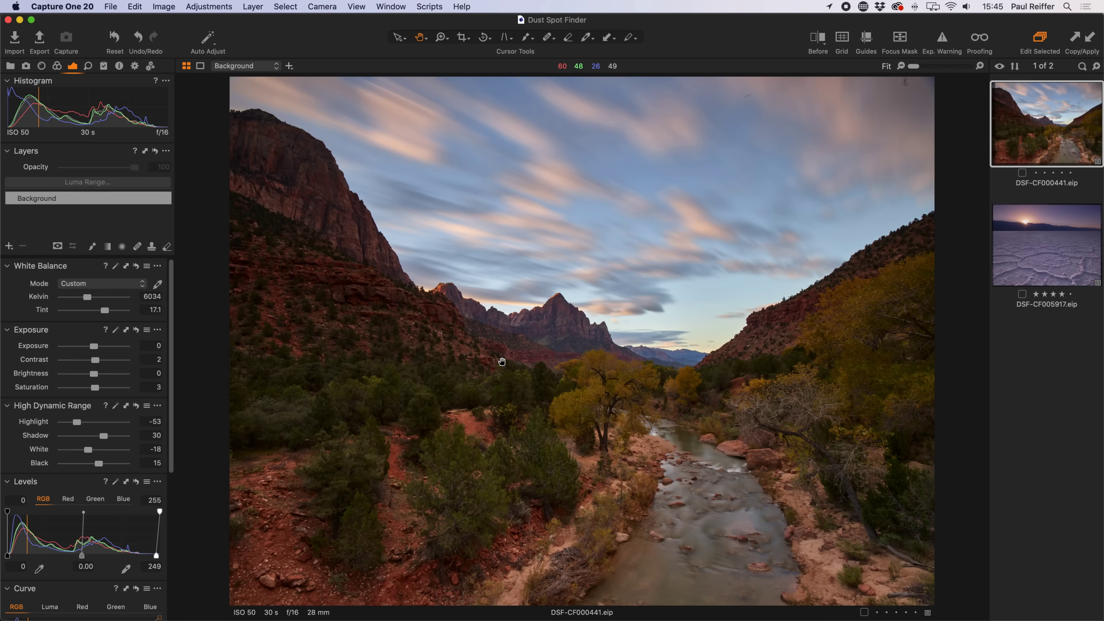
Step: Examine the upper sky at different magnifications, up to 200%, for dust spots and sensor marks
key(z)
drag(658, 227, 904, 60)
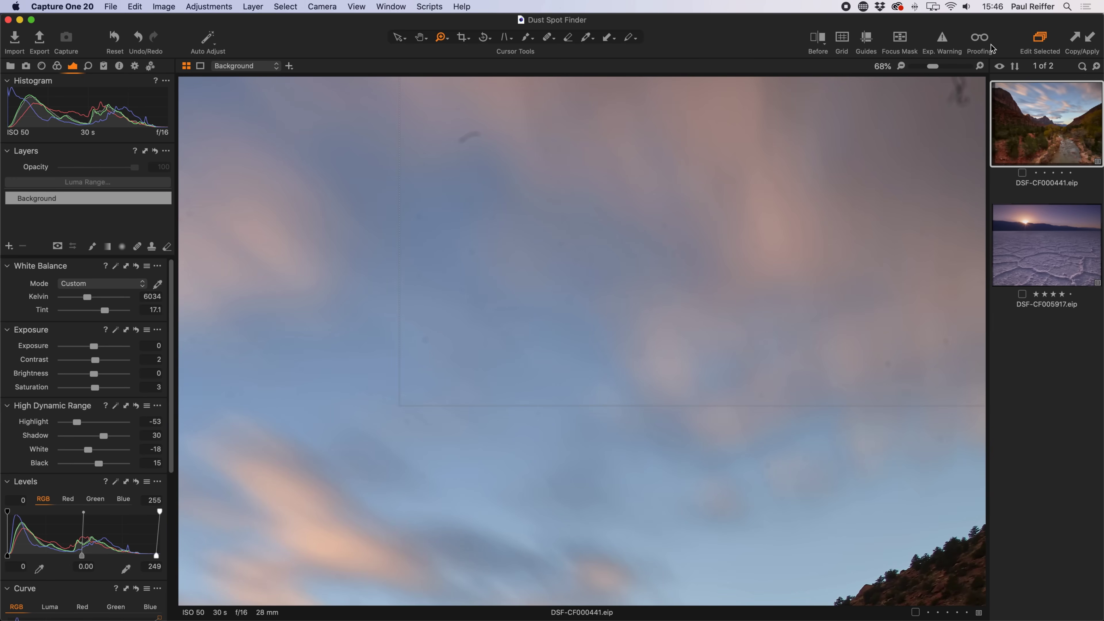
scroll(845, 151, up, 2)
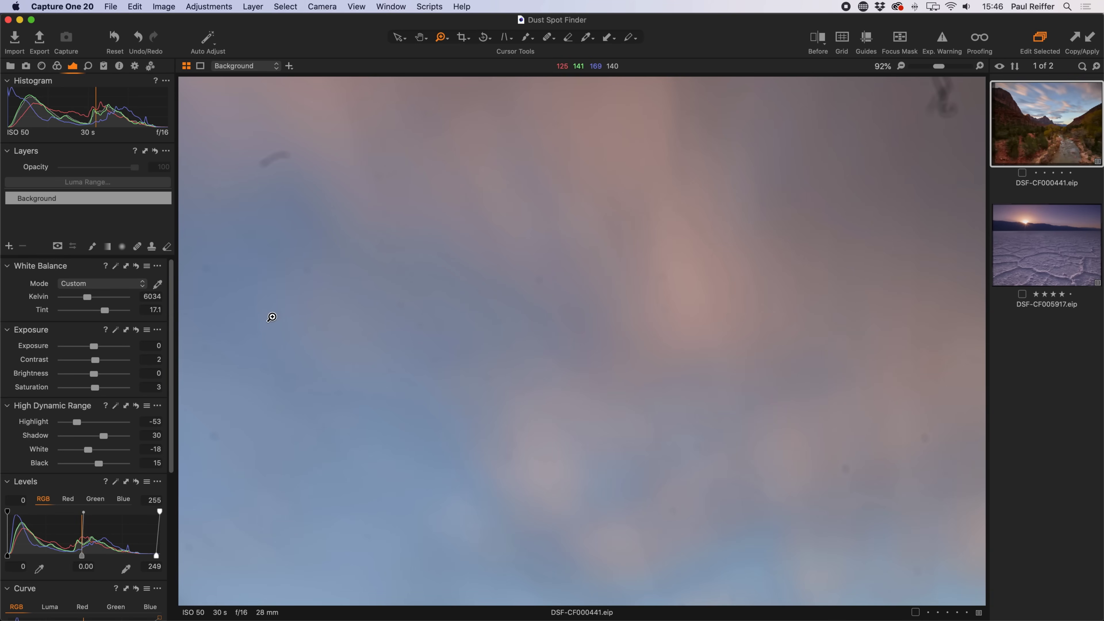
click(275, 341)
click(533, 366)
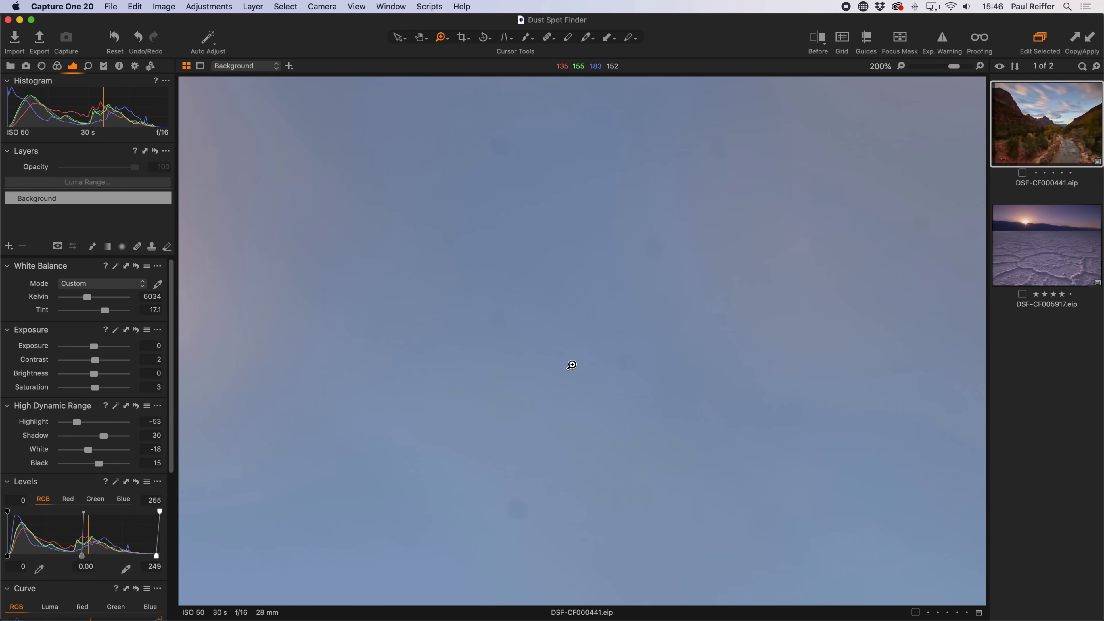
key(super+minus)
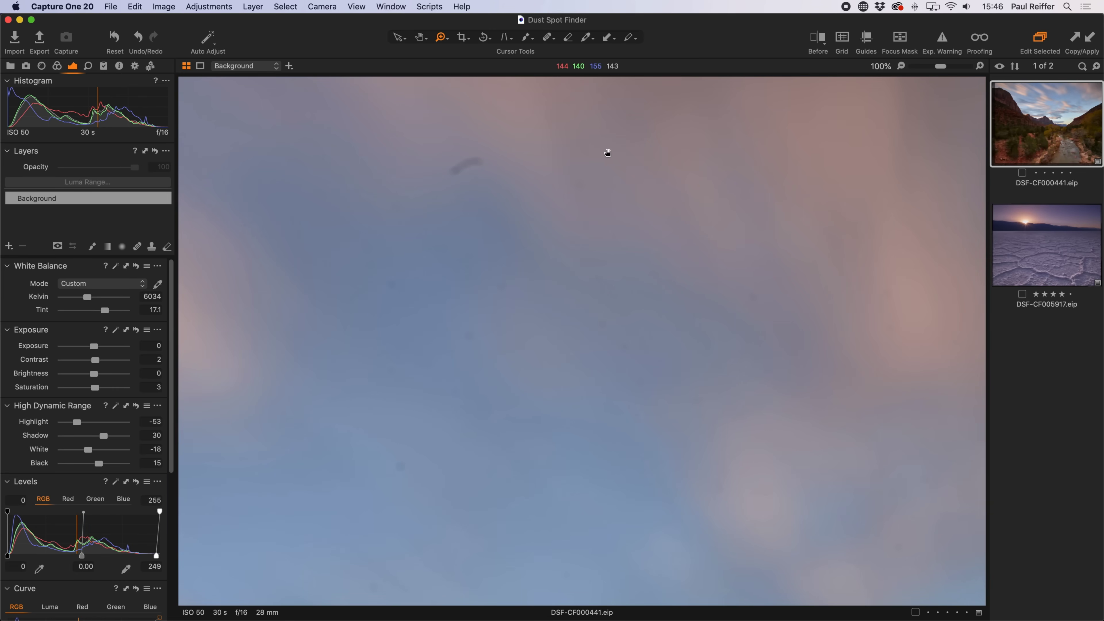
drag(678, 148, 224, 289)
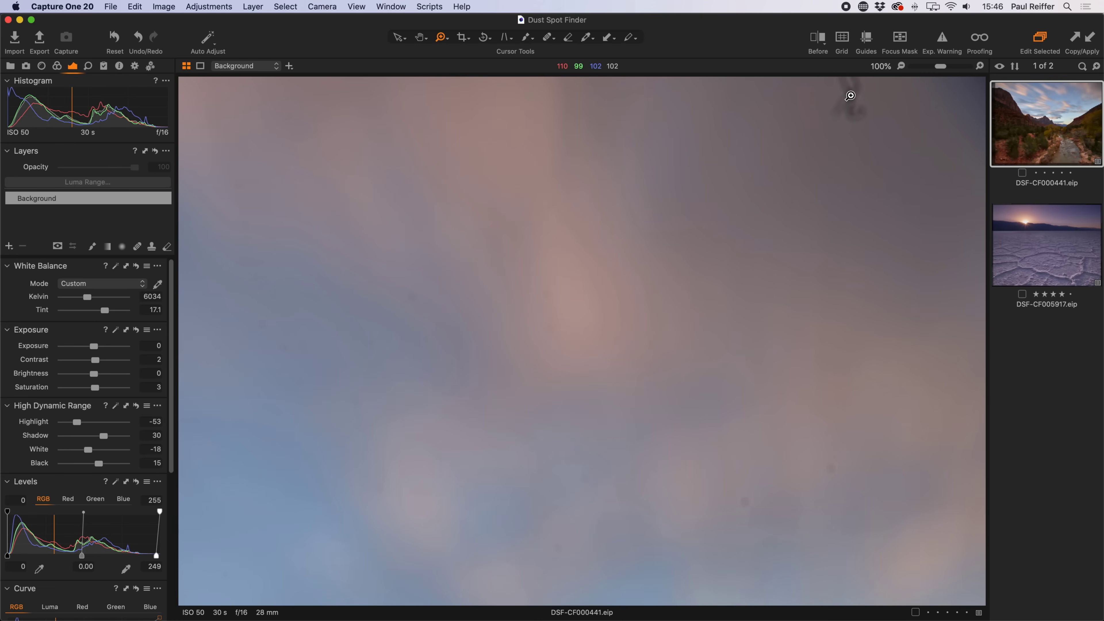
key(super+minus)
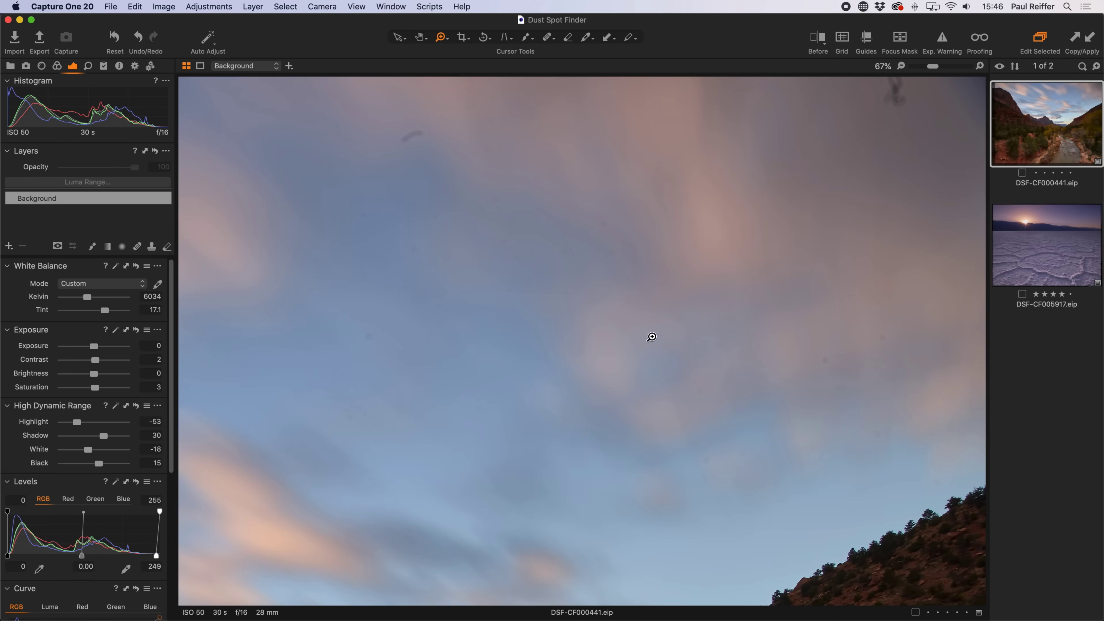
click(676, 289)
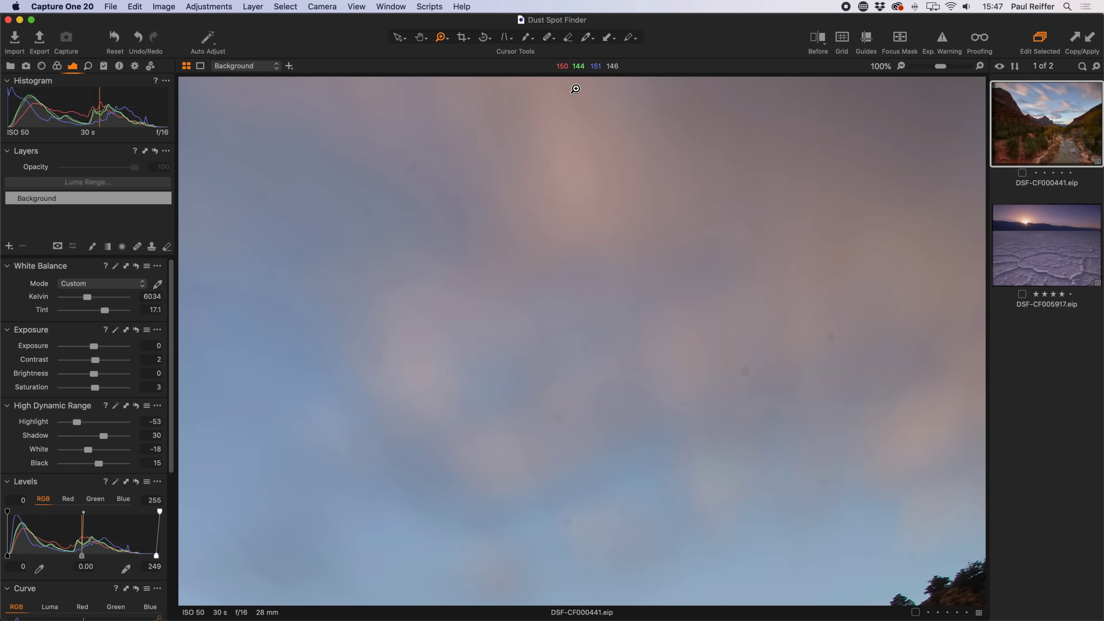
Step: Remove two small dust spots in the pink-grey clouds of the upper sky with the Remove Spot tool
click(548, 39)
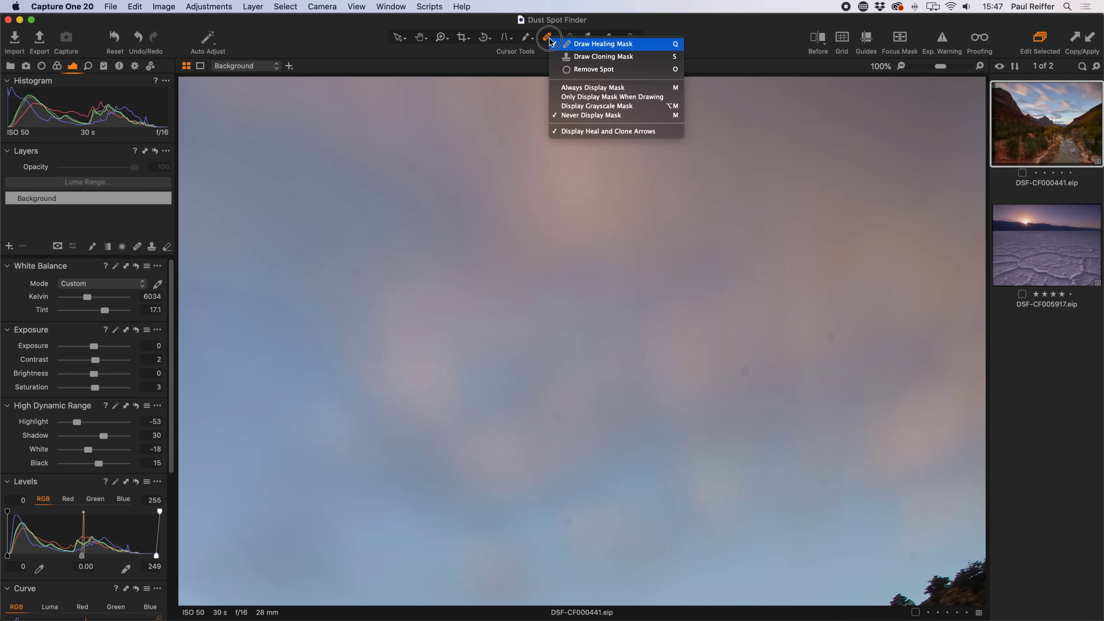
click(624, 74)
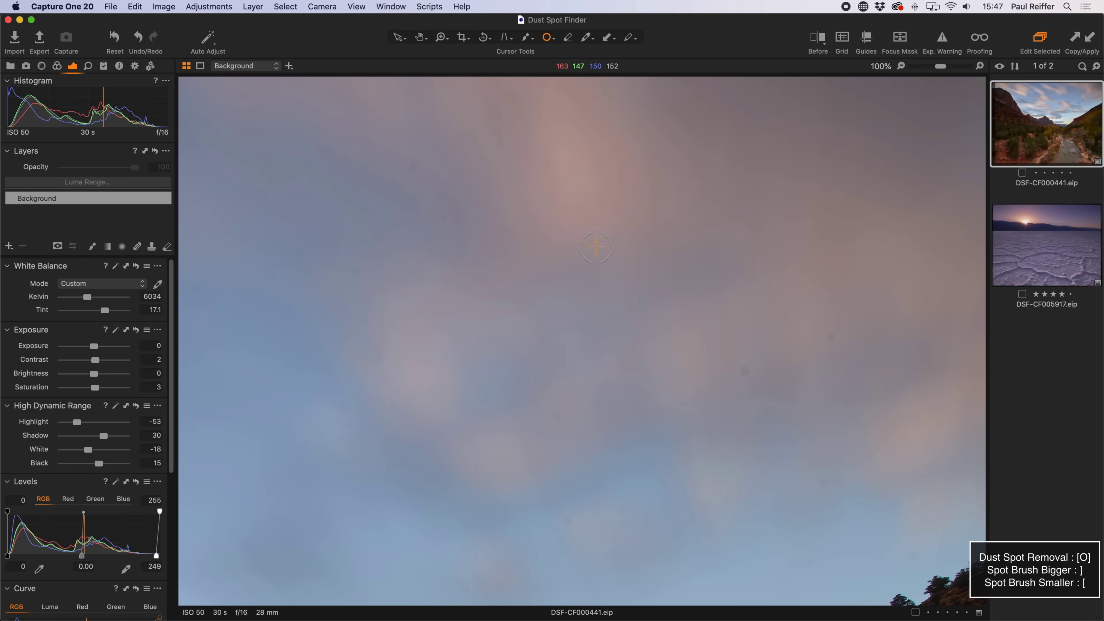
right_click(596, 247)
click(745, 371)
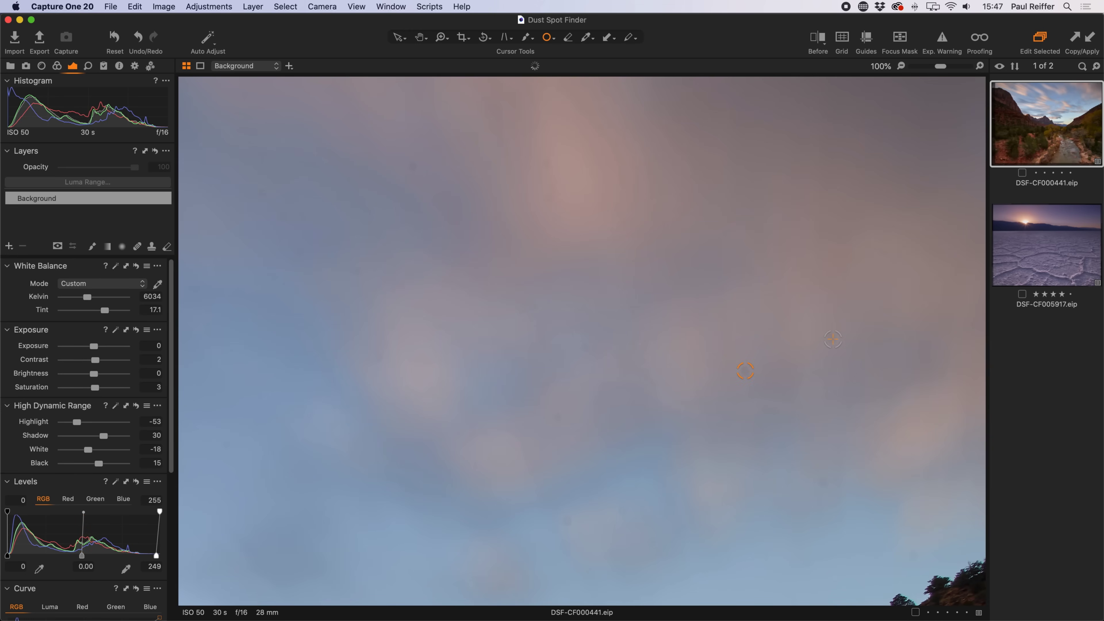
click(830, 339)
Step: Check the Spot Removal list and delete the two dust spot corrections made in the sky
click(398, 38)
click(547, 38)
click(88, 66)
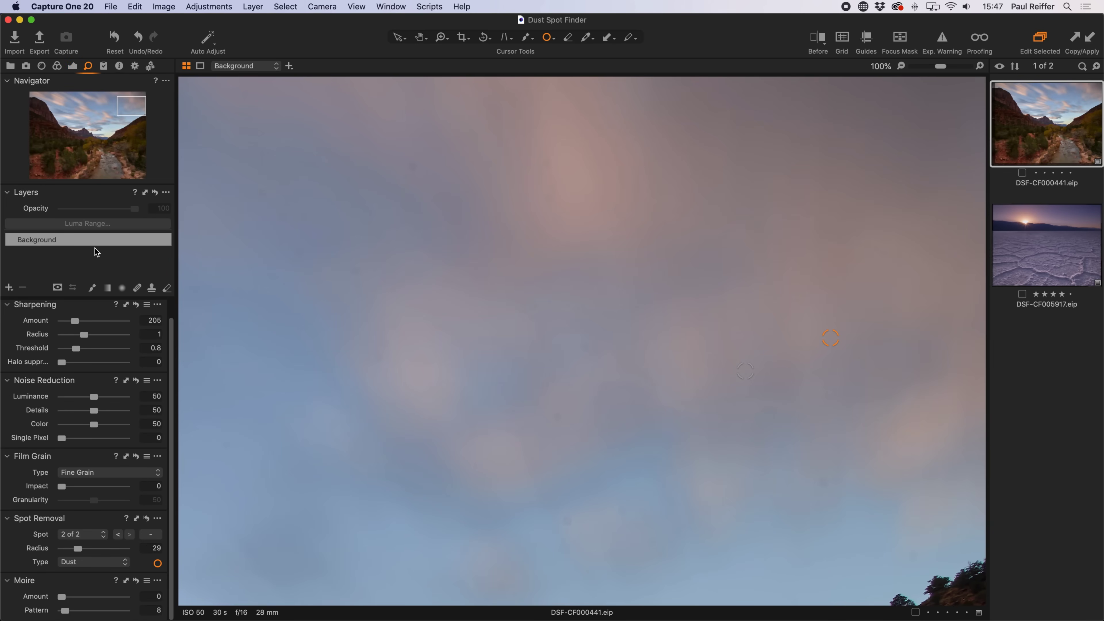
click(93, 534)
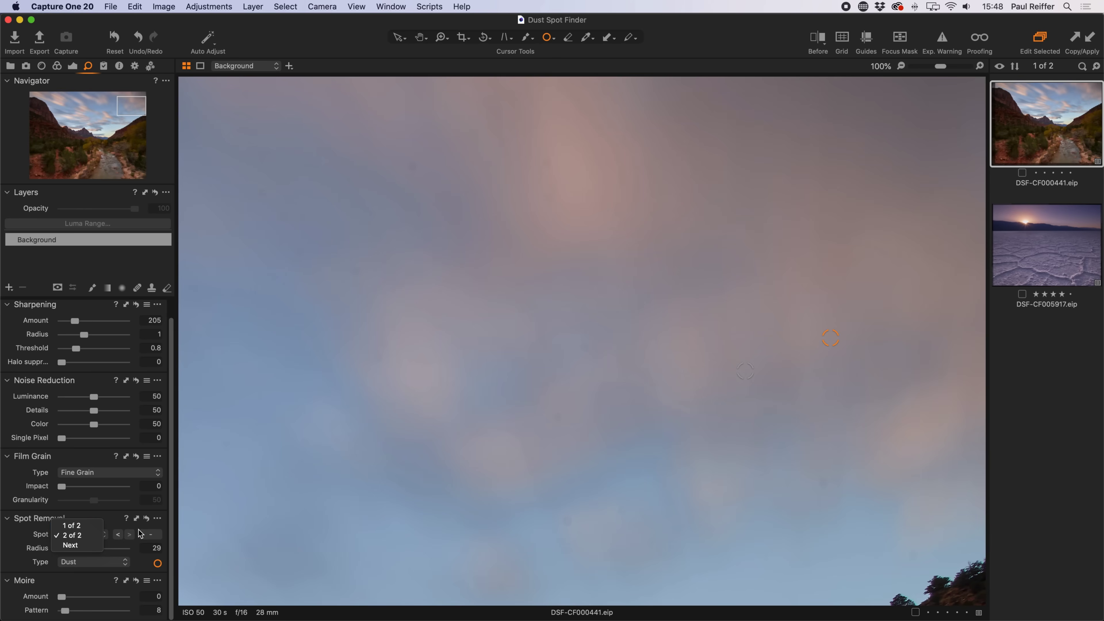
click(153, 537)
Step: Inspect the whole photo, comparing the detailed river foreground with the smooth cloudy sky
key(z)
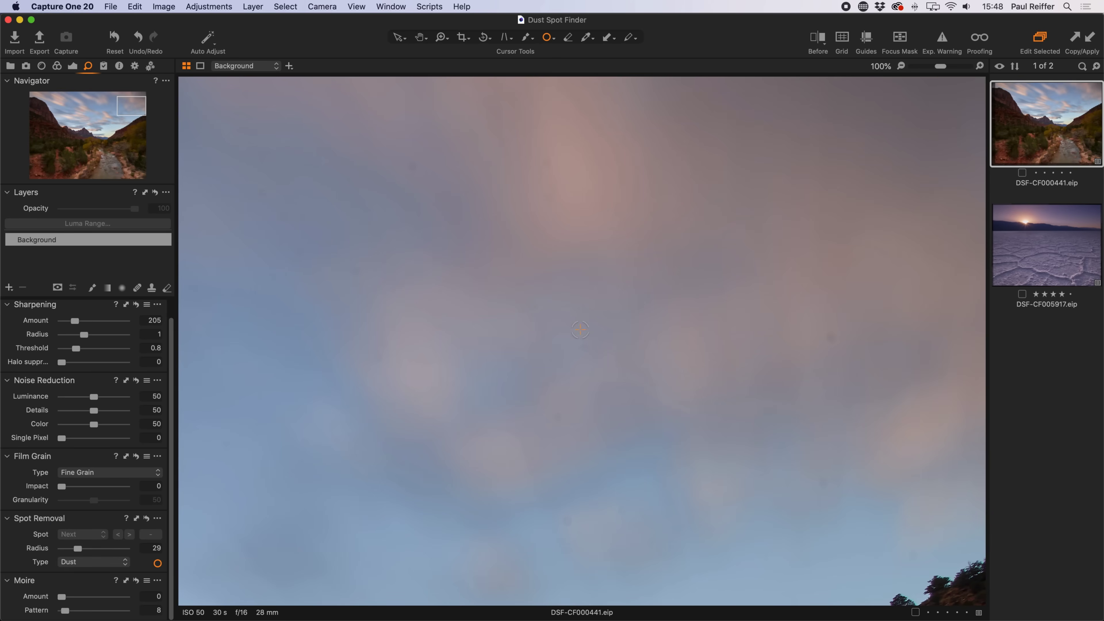
alt+click(582, 281)
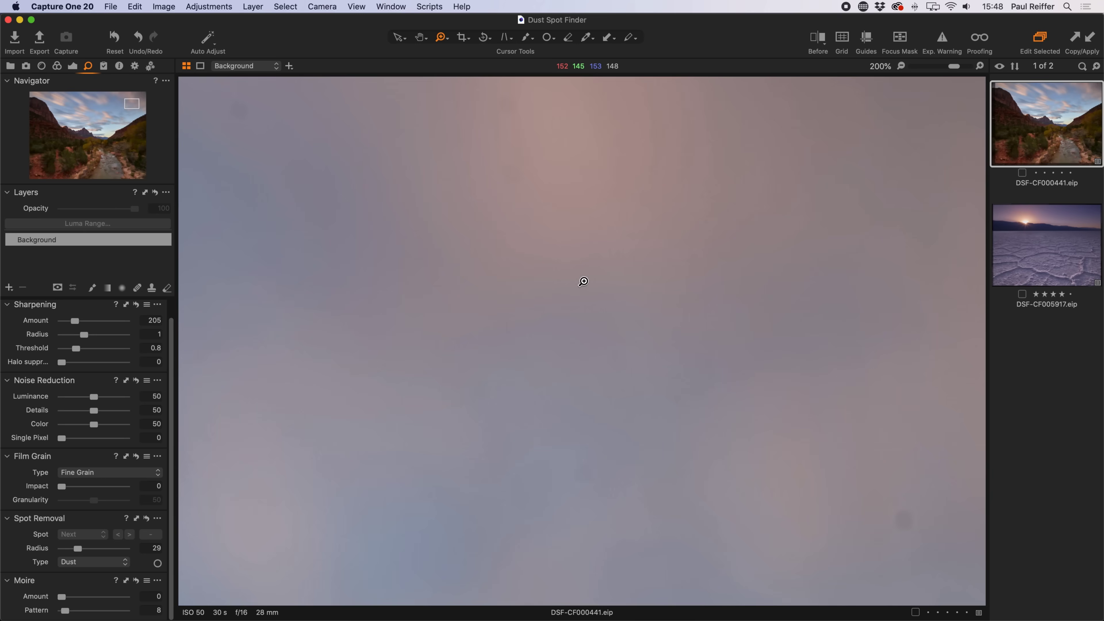
alt+click(553, 273)
alt+click(519, 264)
alt+click(514, 250)
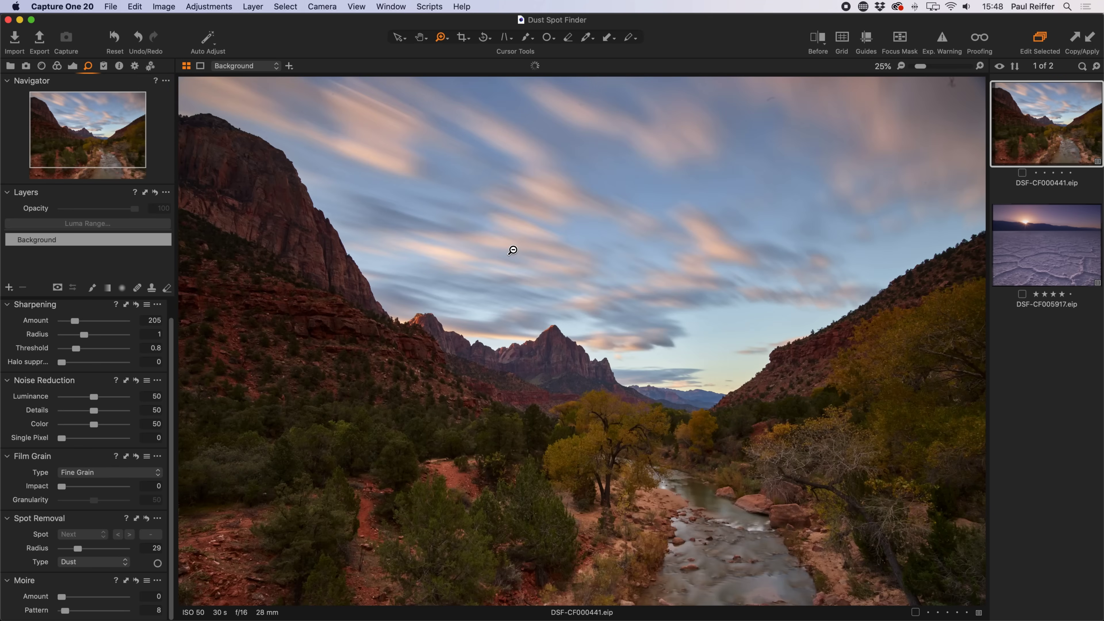
alt+click(597, 240)
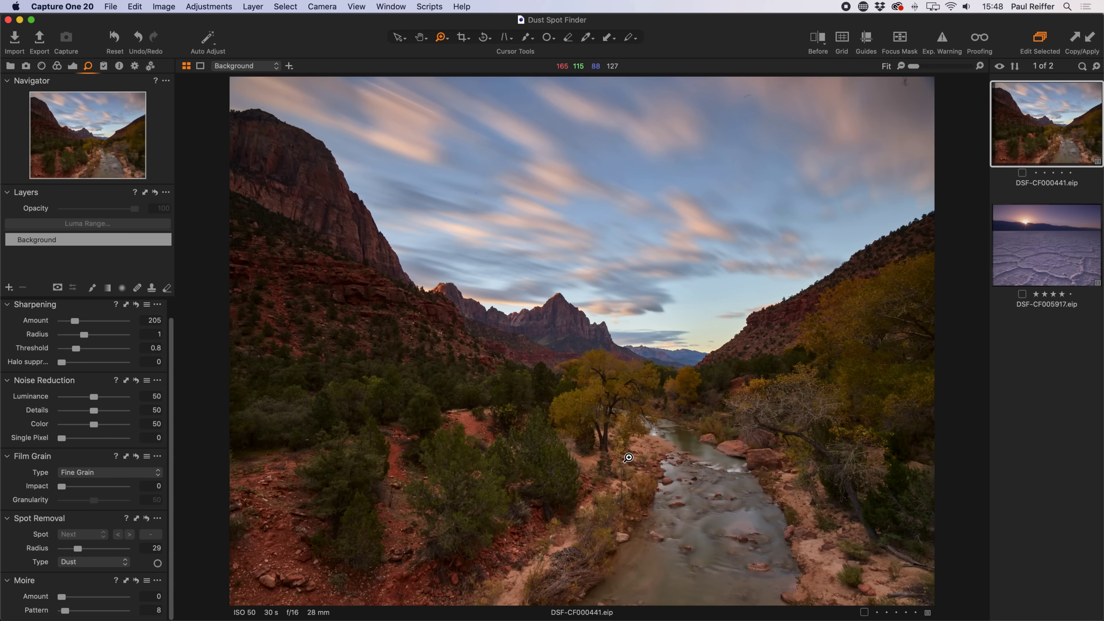
click(605, 434)
click(605, 434)
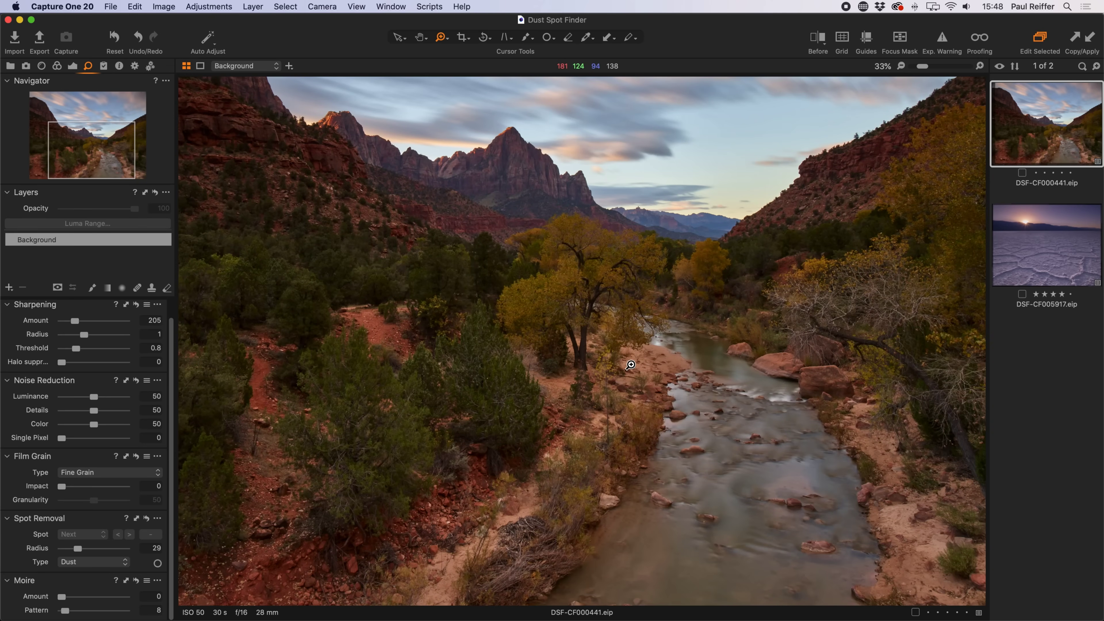
key(super+0)
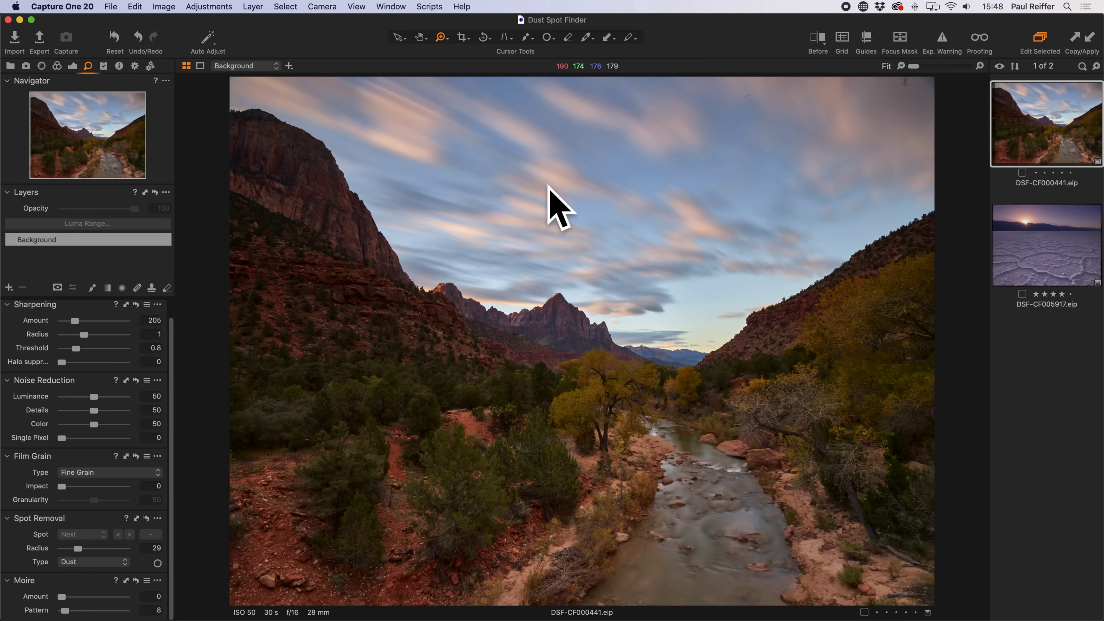
click(620, 186)
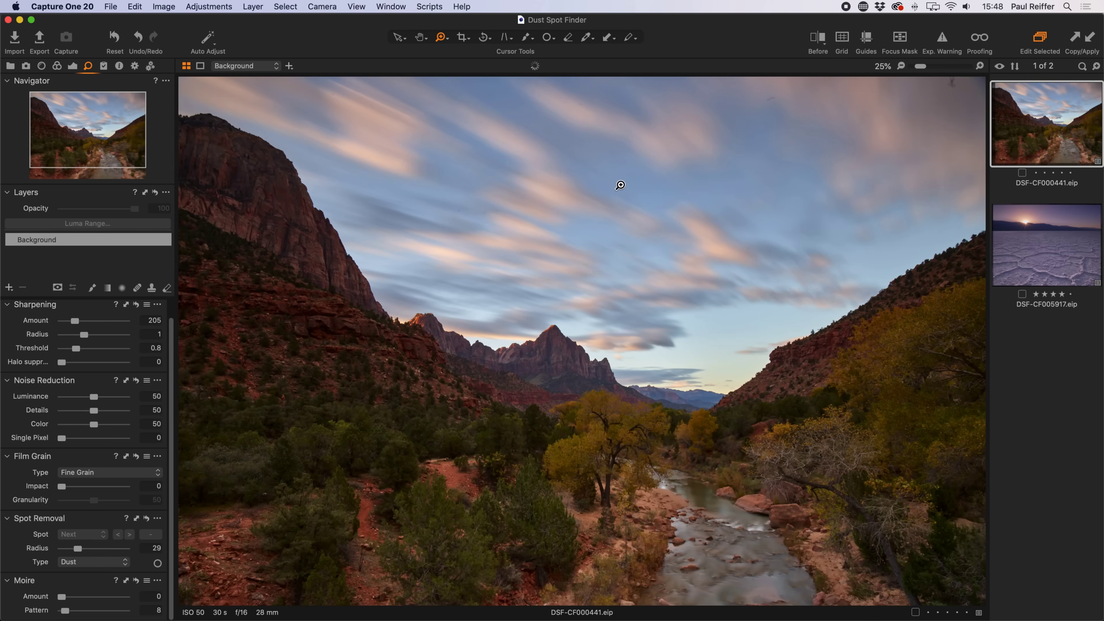
click(617, 184)
drag(540, 168, 582, 338)
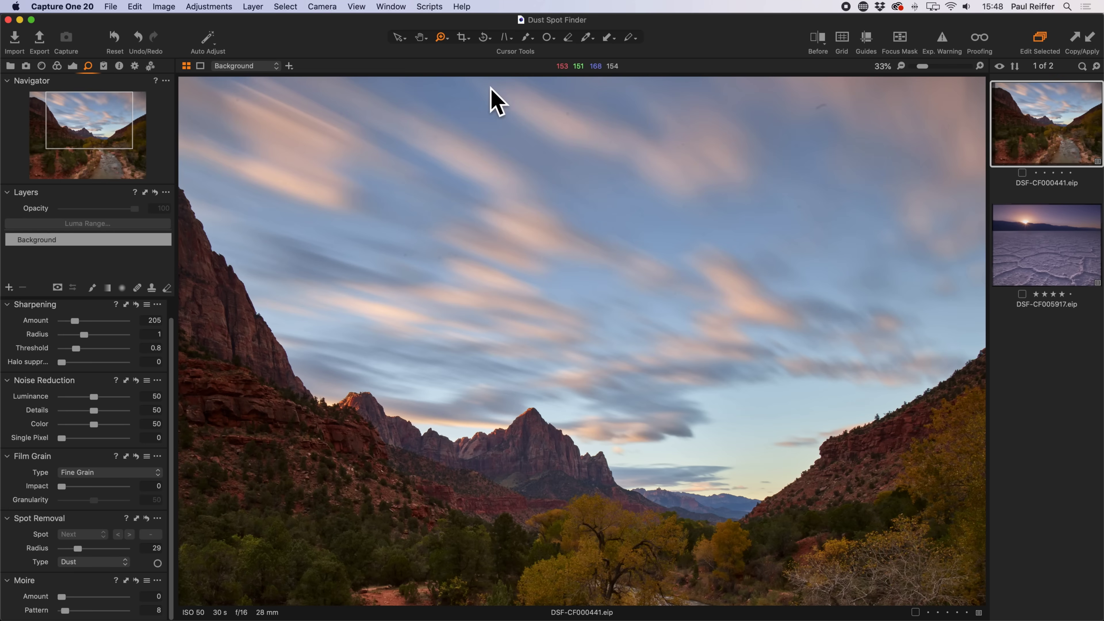
Step: Add a new heal layer and name it "Dust Removal"
click(9, 288)
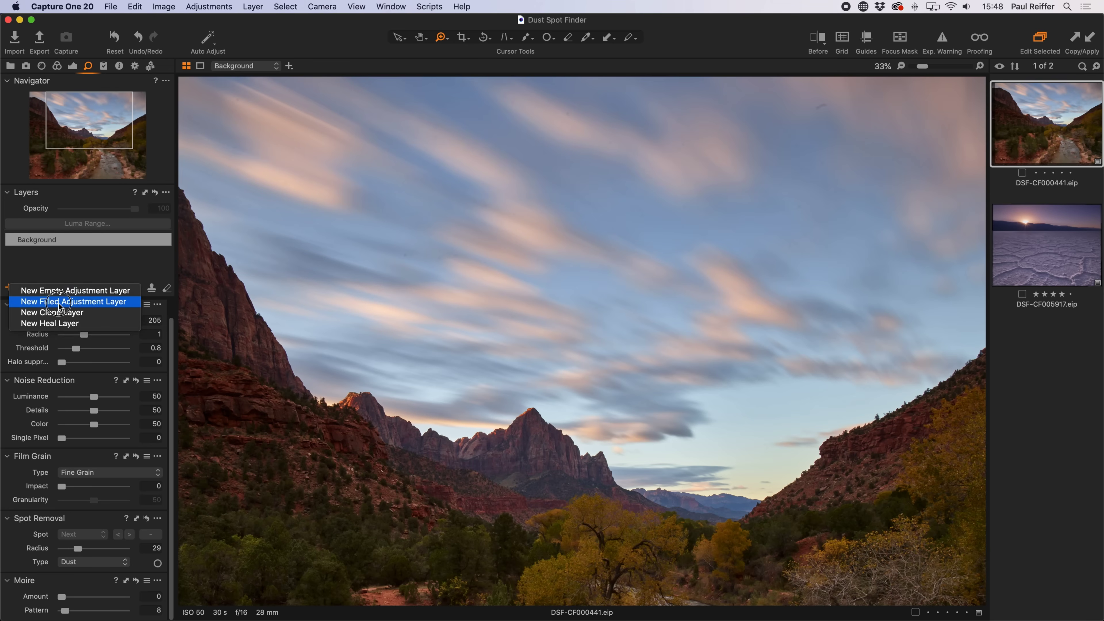
click(75, 324)
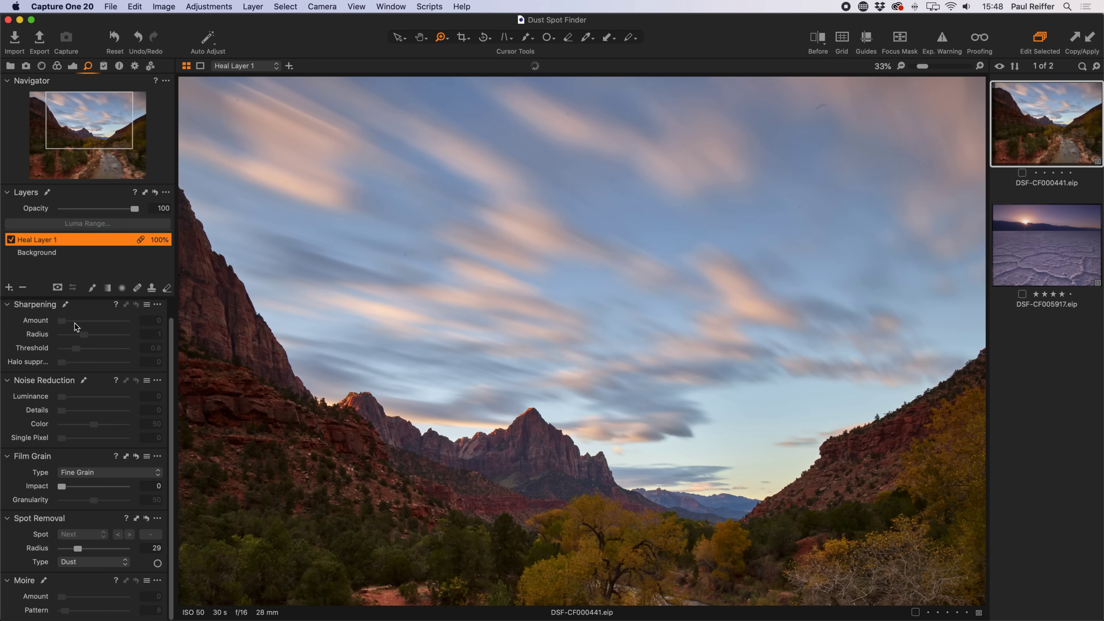
double_click(46, 242)
text(Dust Removal)
key(Return)
Step: Add a new filled adjustment layer above Dust Removal and check its coverage by toggling the mask display
click(9, 288)
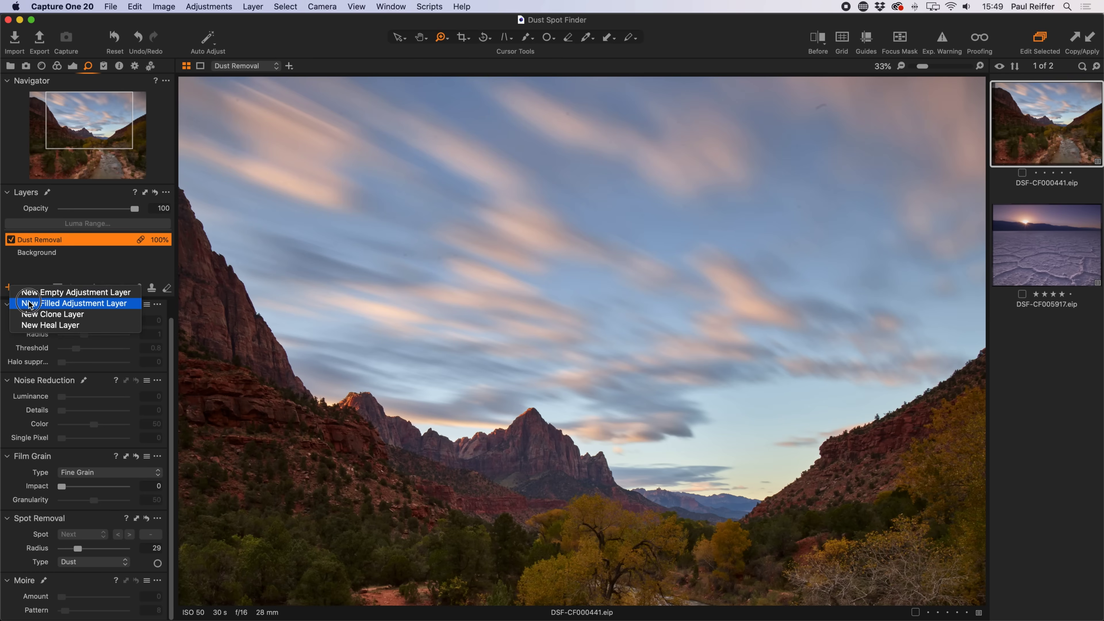
click(64, 304)
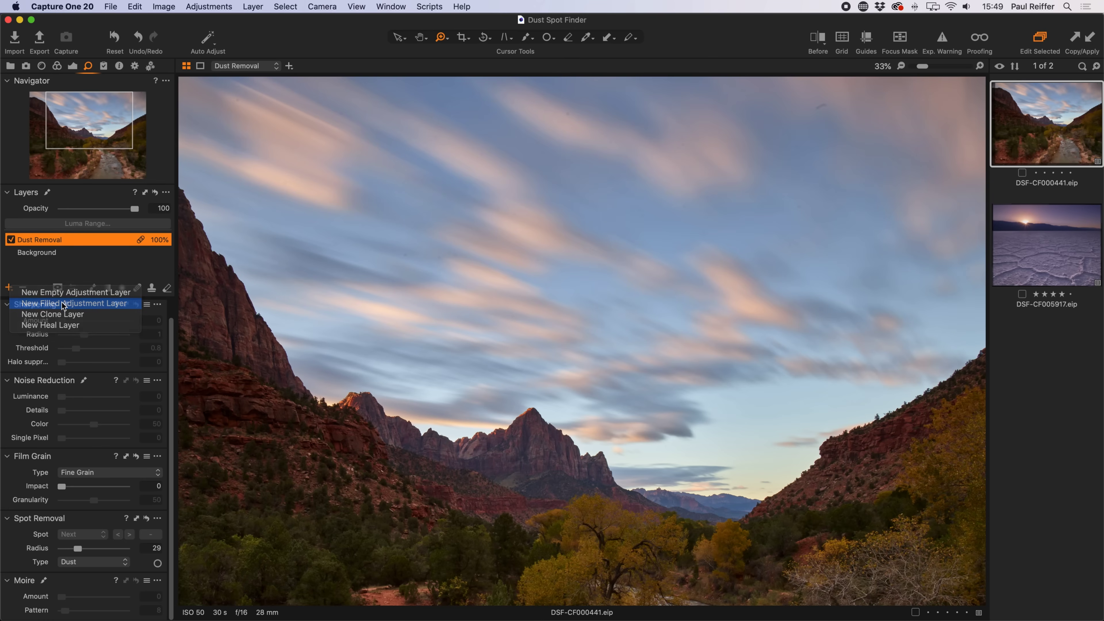
key(m)
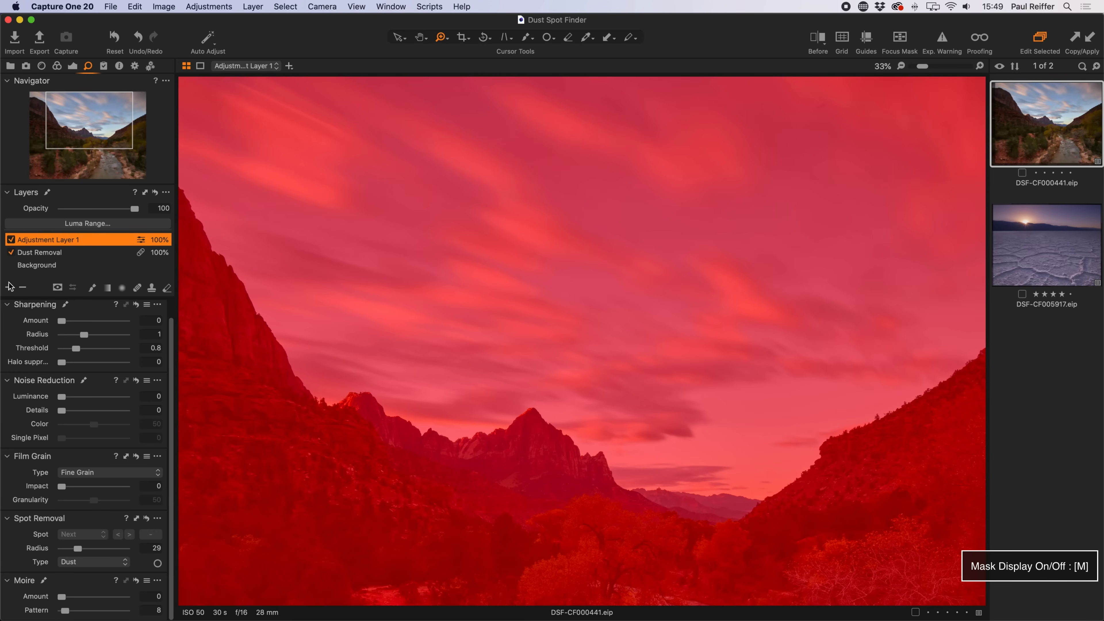
key(m)
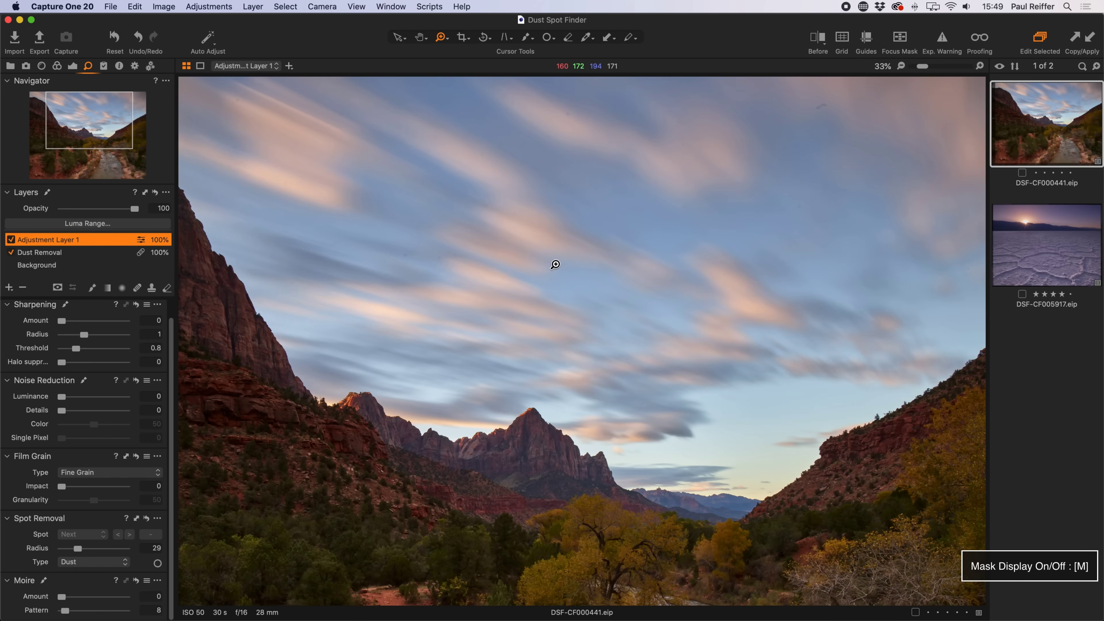
Step: Rename the filled adjustment layer "Dust Spot Scanner"
double_click(56, 239)
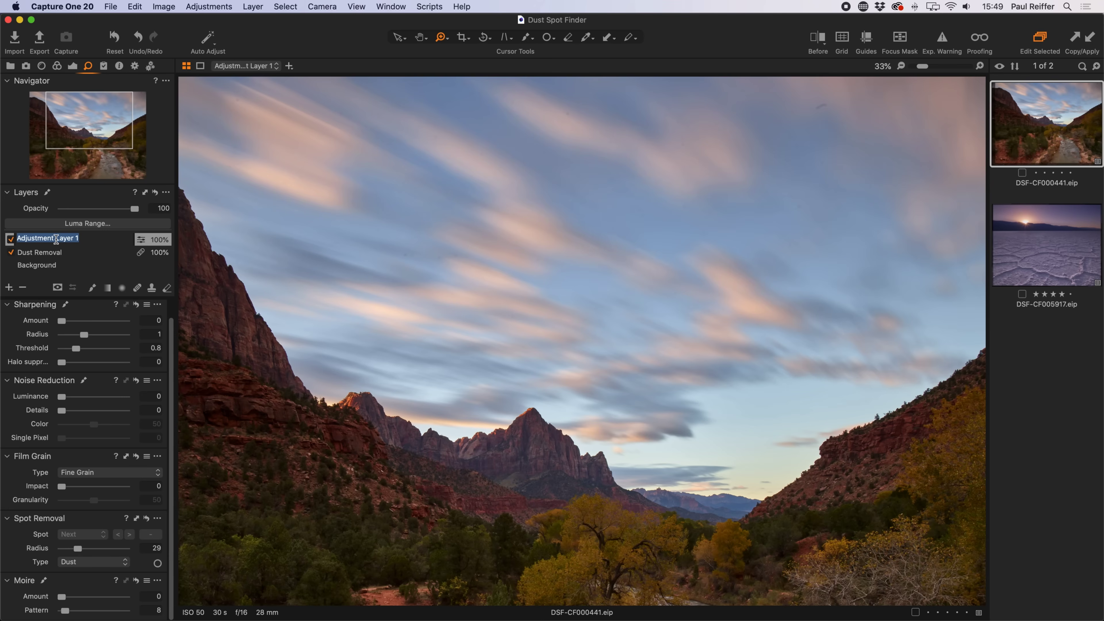
text(Dust Finder)
key(super+a)
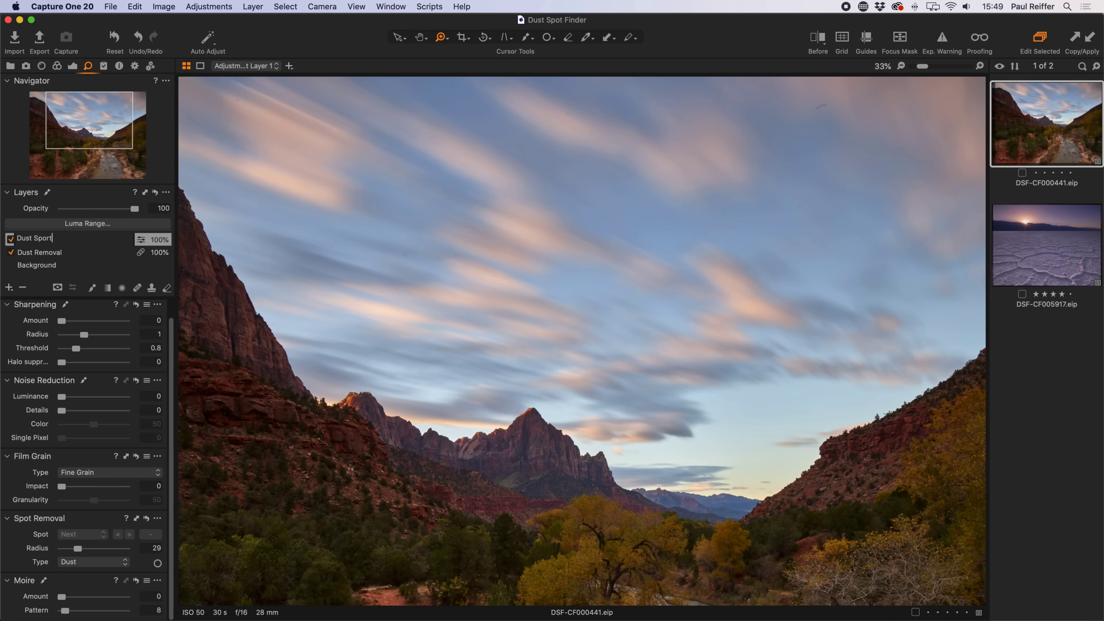
text(Finder)
key(BackSpace)
key(BackSpace)
key(BackSpace)
key(BackSpace)
text(Finder)
key(super+a)
text(YUS)
key(BackSpace)
key(BackSpace)
text(CK - DELETE)
key(Return)
text(us)
key(BackSpace)
key(BackSpace)
text(Dust Spot Scann)
key(Return)
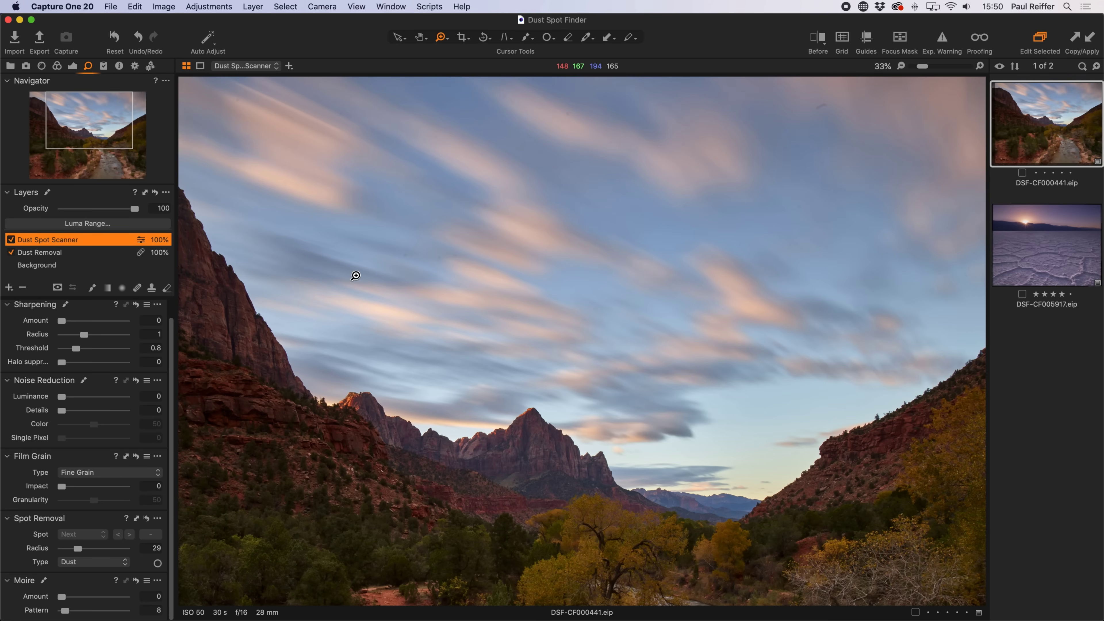
Step: Magnify the sky to 50% and set the Dust Spot Scanner layer's opacity to 0
click(558, 201)
drag(559, 202, 394, 300)
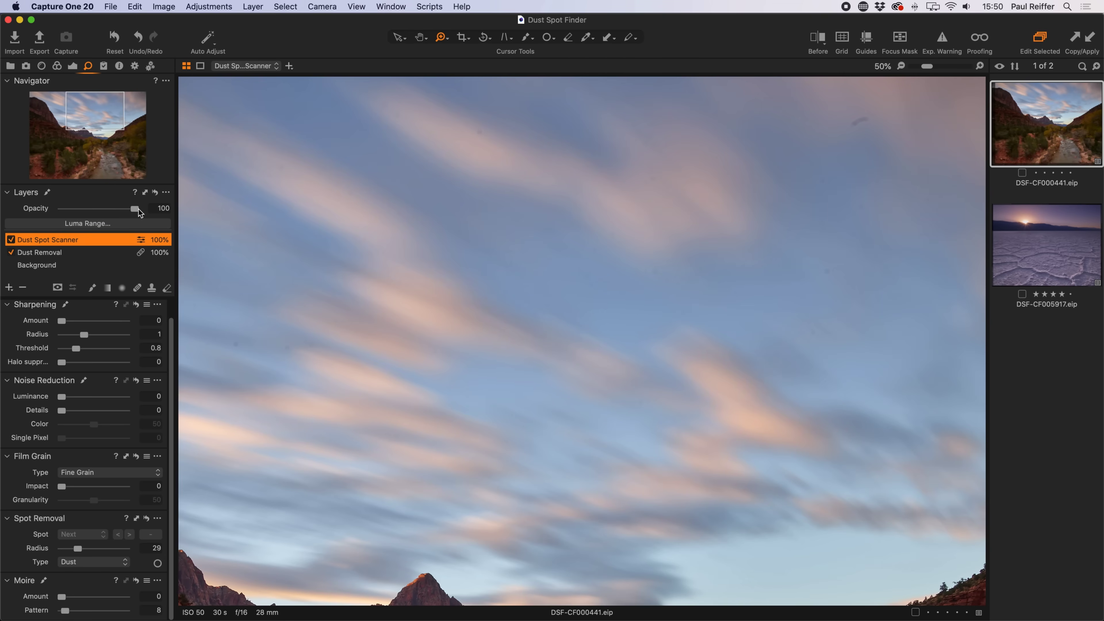
drag(138, 211, 31, 213)
Step: On the Dust Spot Scanner layer, set Contrast to 50, Brightness to -14 and Saturation to -60
scroll(114, 329, up, 2)
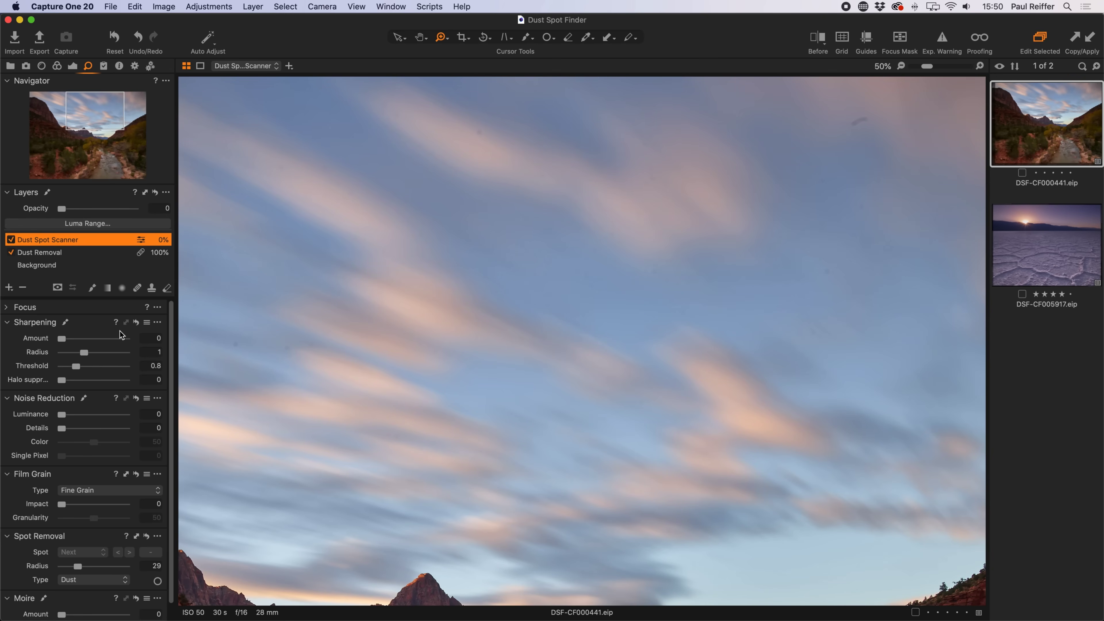
click(74, 68)
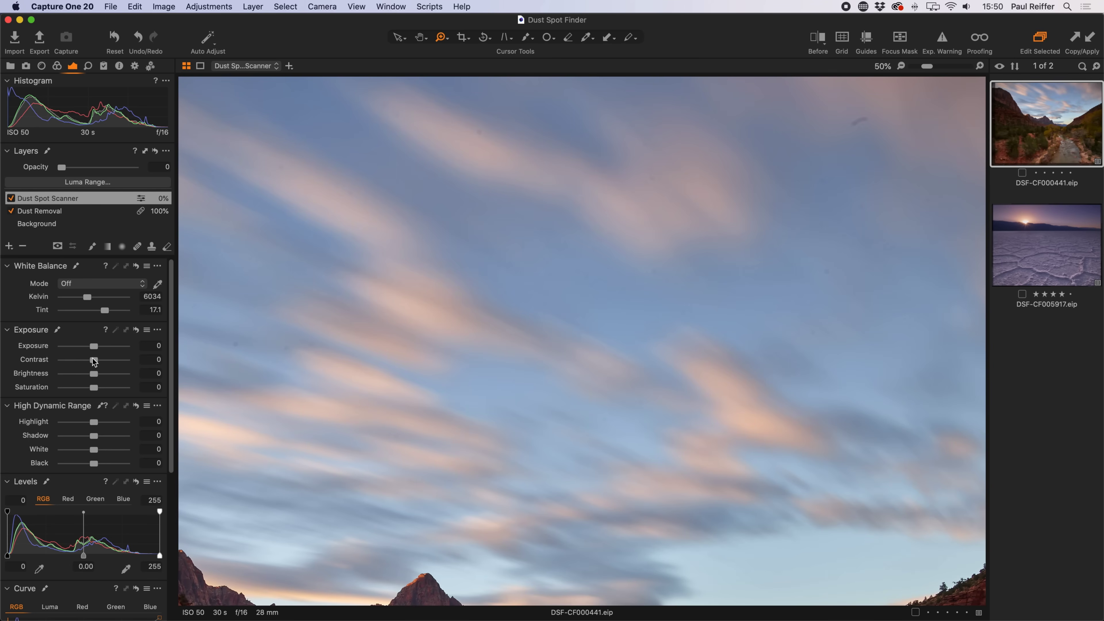
drag(93, 363, 219, 365)
drag(94, 375, 88, 379)
drag(94, 389, 76, 392)
Step: Set the layer's High Dynamic Range Highlight to -100 and raise Shadow to its maximum
scroll(106, 407, down, 2)
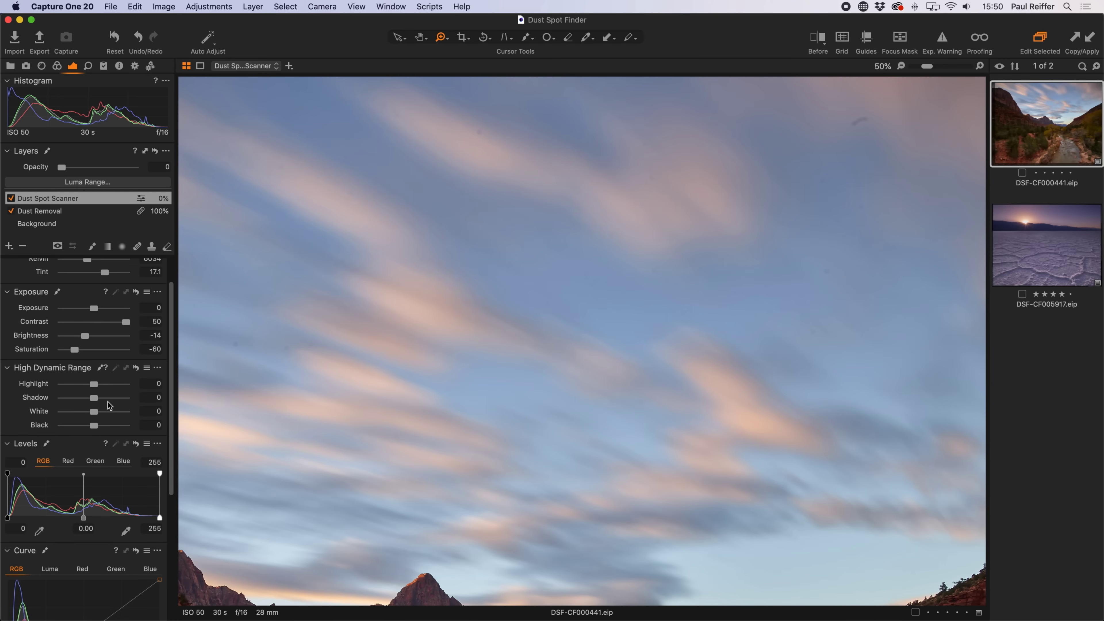
drag(96, 377, 9, 376)
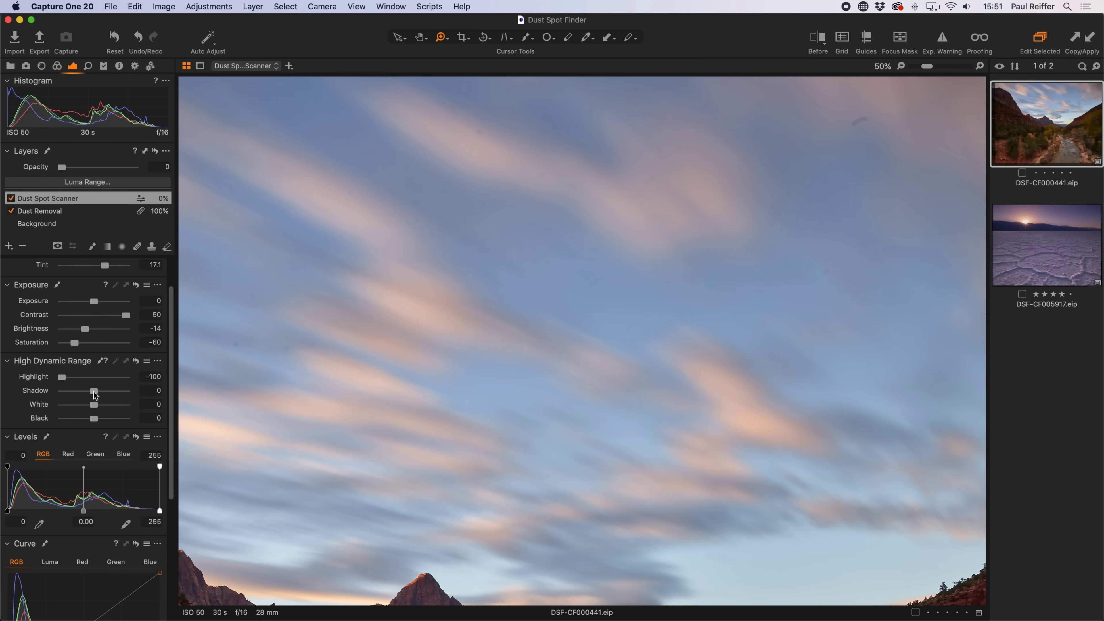
drag(94, 394, 199, 390)
scroll(109, 391, down, 8)
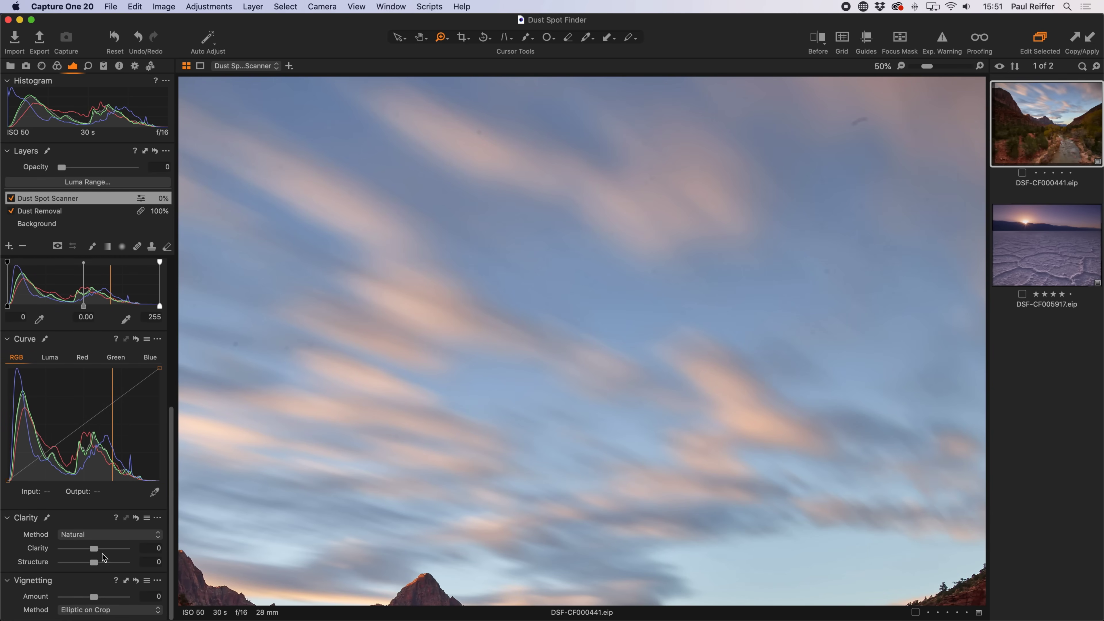
Step: Set the Dust Spot Scanner layer's Clarity and Structure to 60, and raise the layer opacity to 100
mouse_move(96, 551)
mouse_down()
mouse_move(119, 551)
mouse_move(113, 560)
mouse_up()
scroll(96, 435, up, 10)
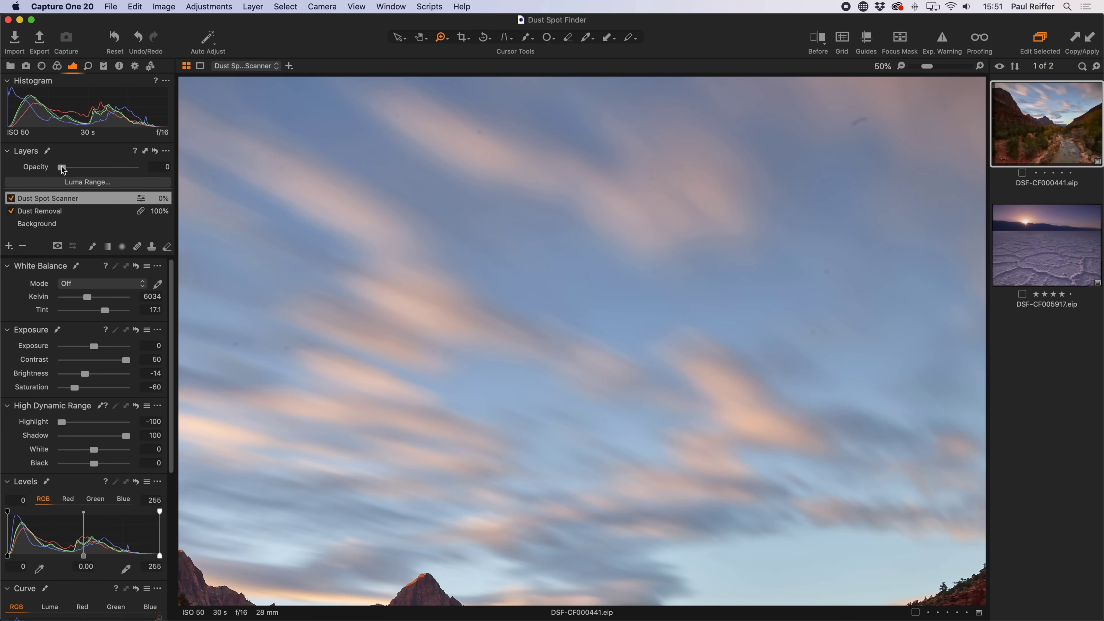
drag(62, 168, 205, 167)
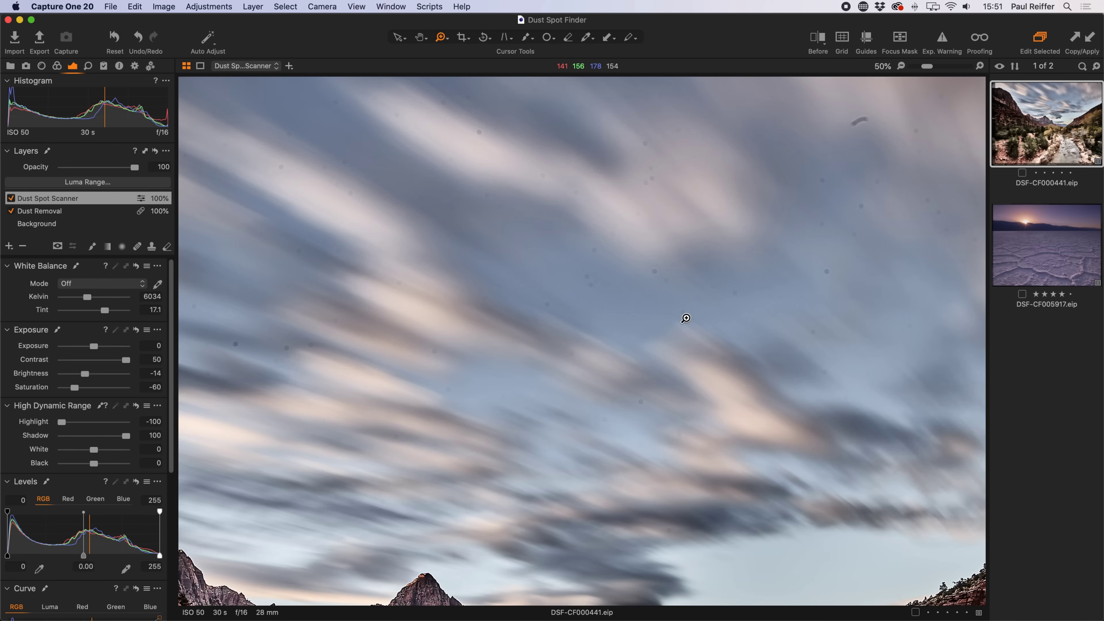
Step: Compare the sky with the Dust Spot Scanner layer switched off and on, leaving the layer enabled
click(11, 198)
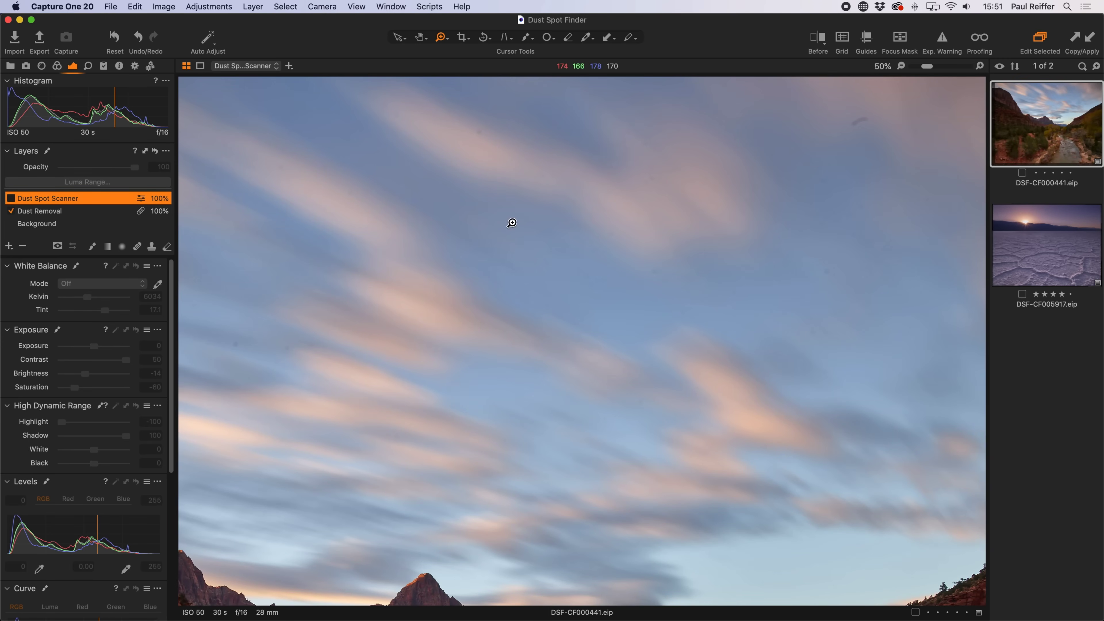
click(11, 199)
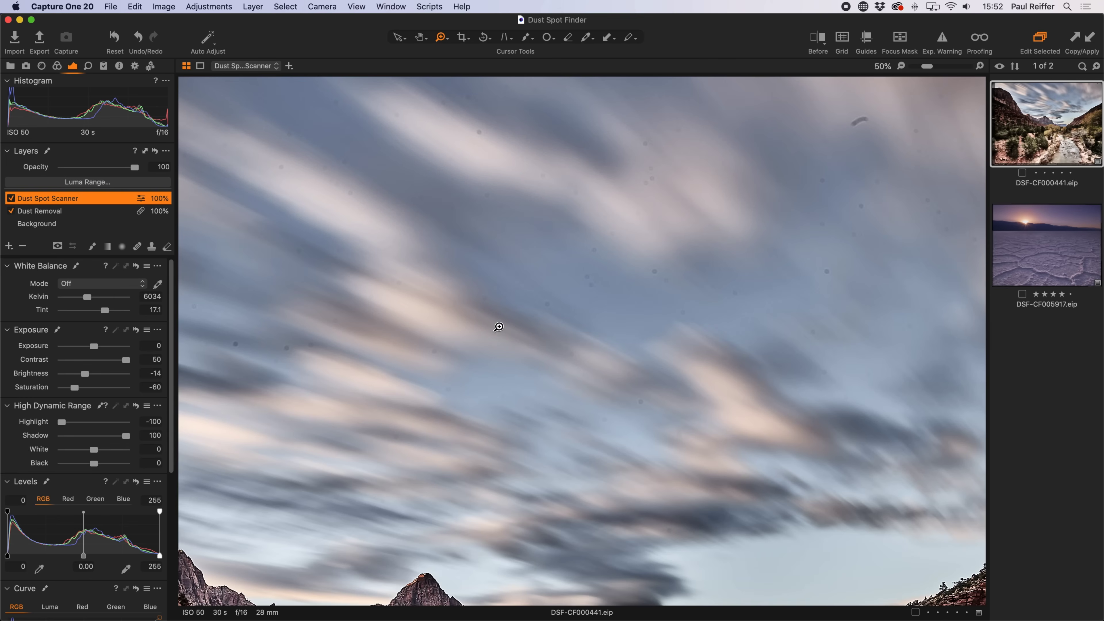
scroll(86, 319, up, 1)
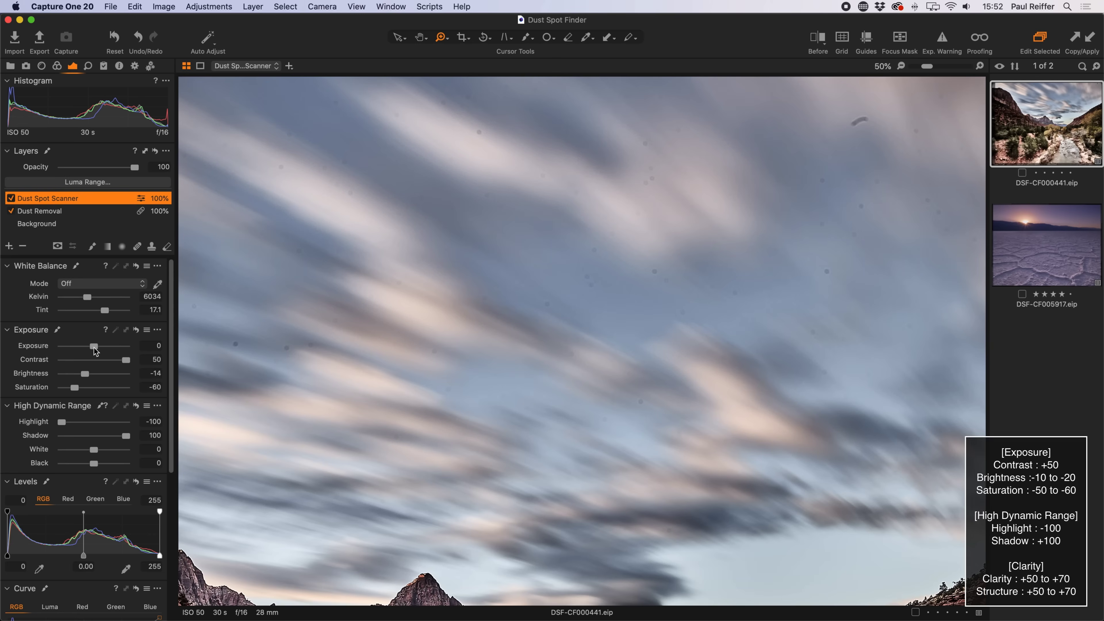
click(11, 198)
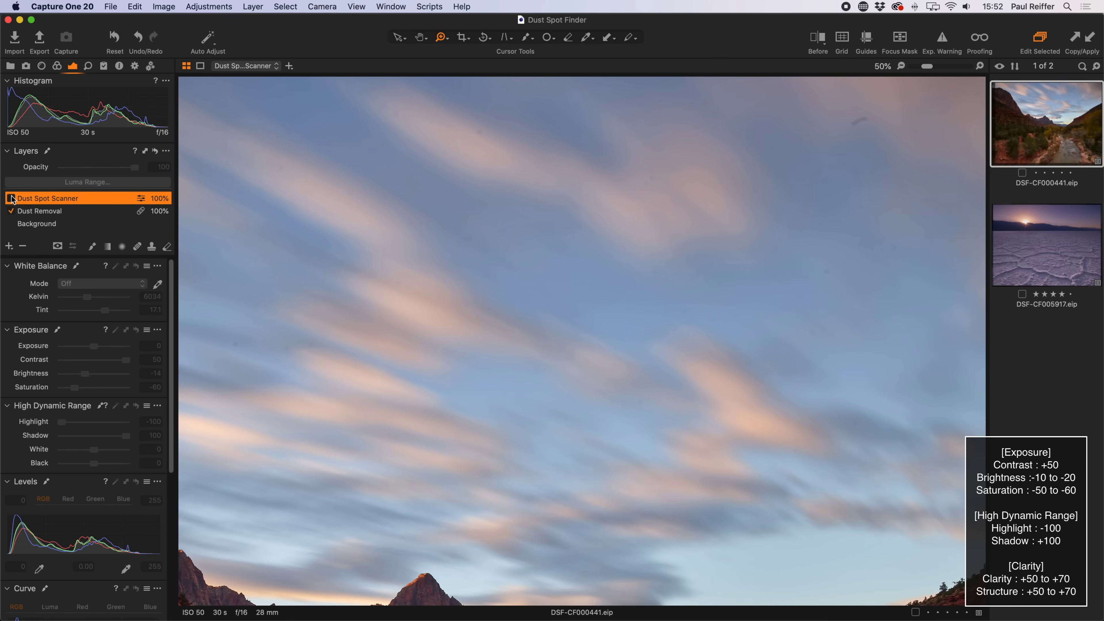
click(11, 198)
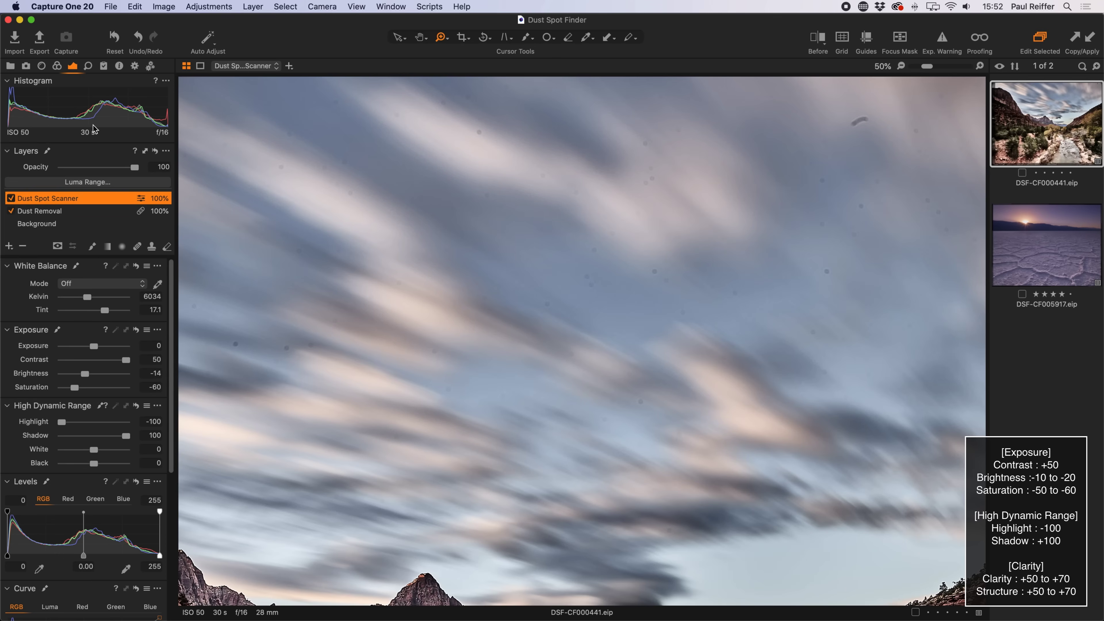
Step: Compare the sky with Contrast at 1 and restore it to 50, then reset Brightness and set it to -18
drag(128, 362, 95, 362)
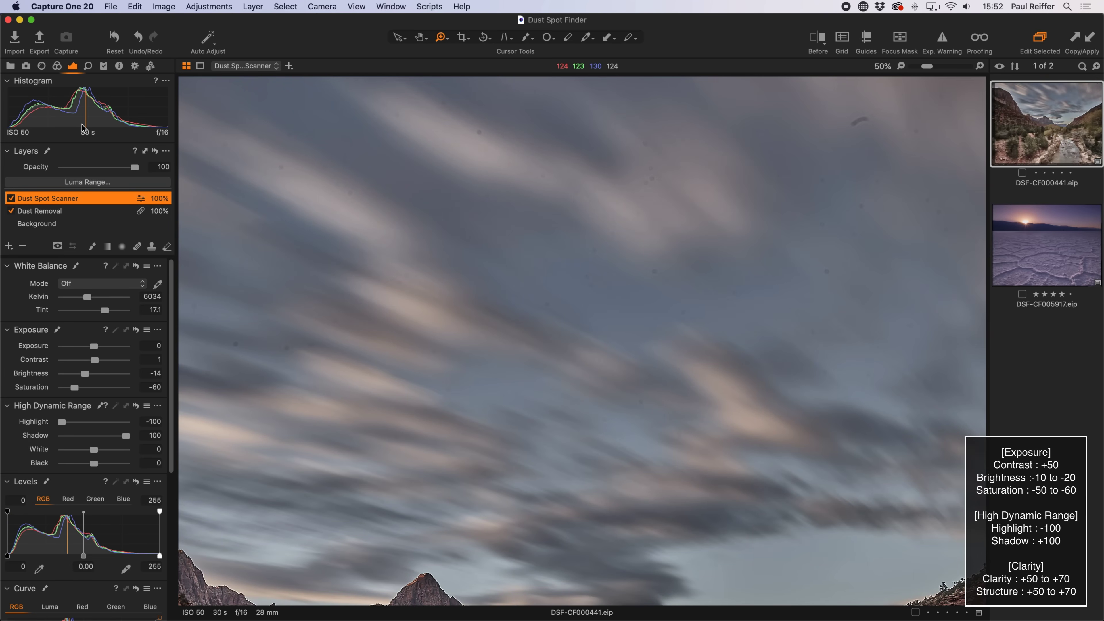
drag(95, 360, 126, 360)
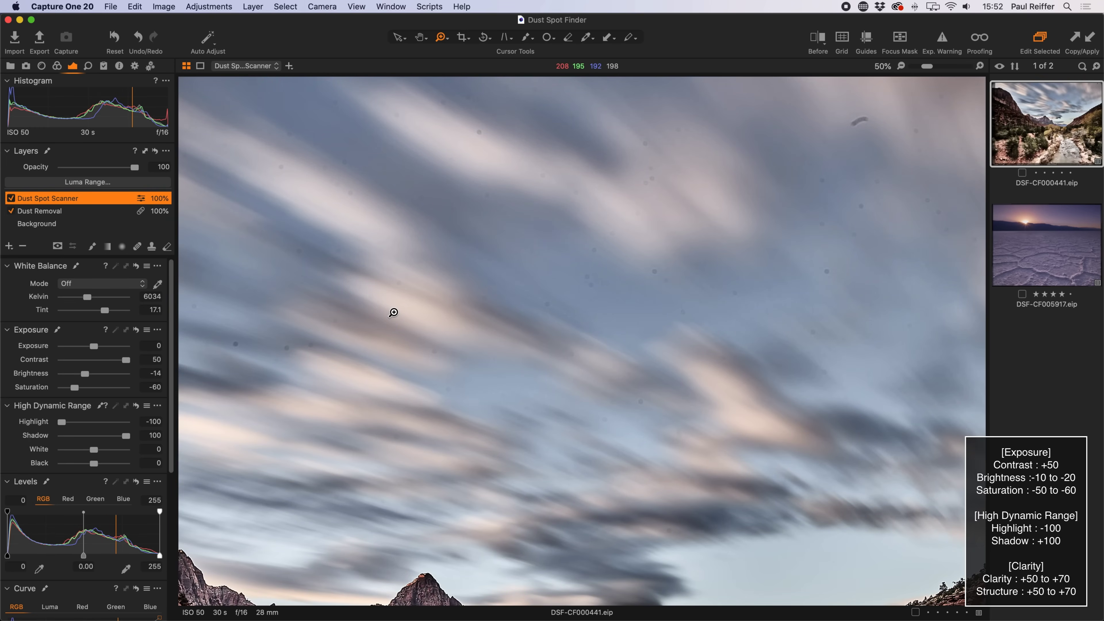
double_click(86, 373)
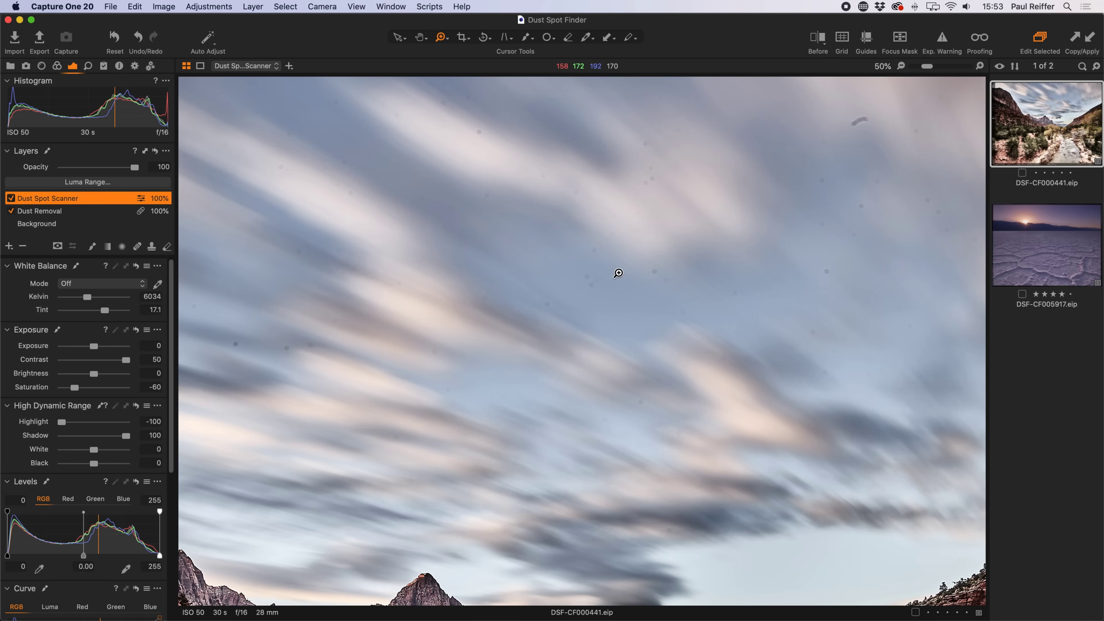
drag(95, 378, 82, 381)
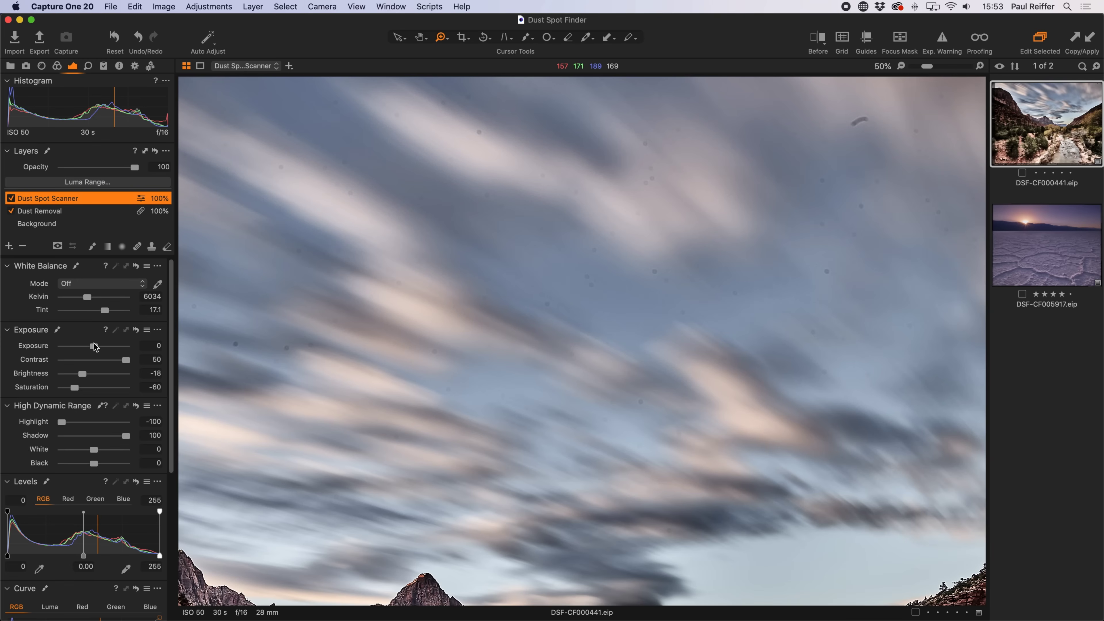
Step: Try the scanner layer's Saturation at 0 and -100, and settle on -63
double_click(75, 387)
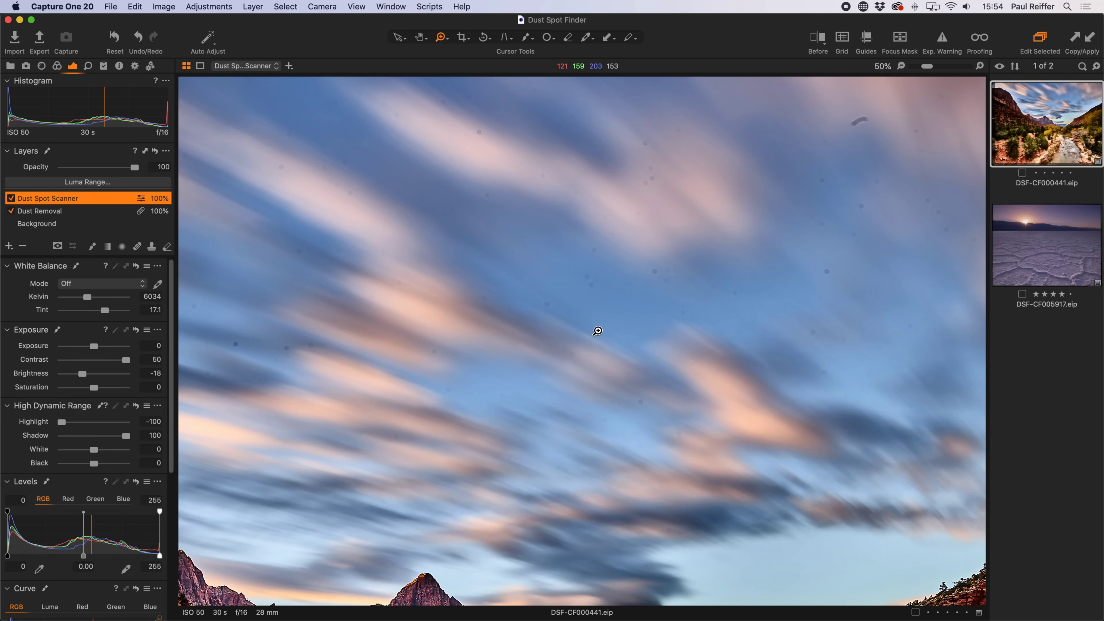
drag(92, 387, 11, 387)
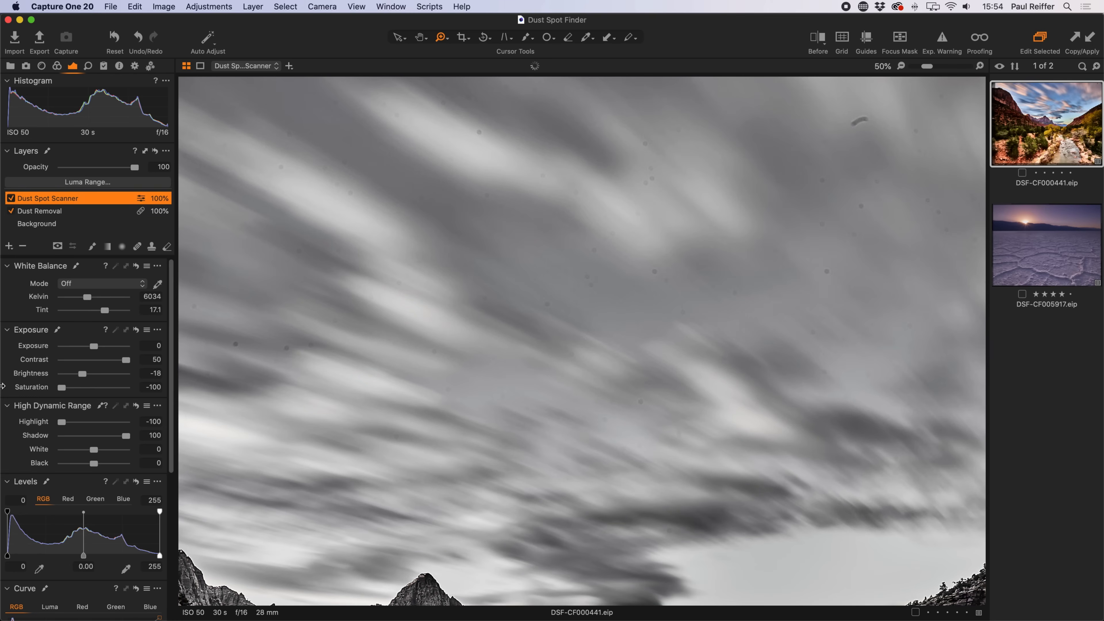
click(74, 387)
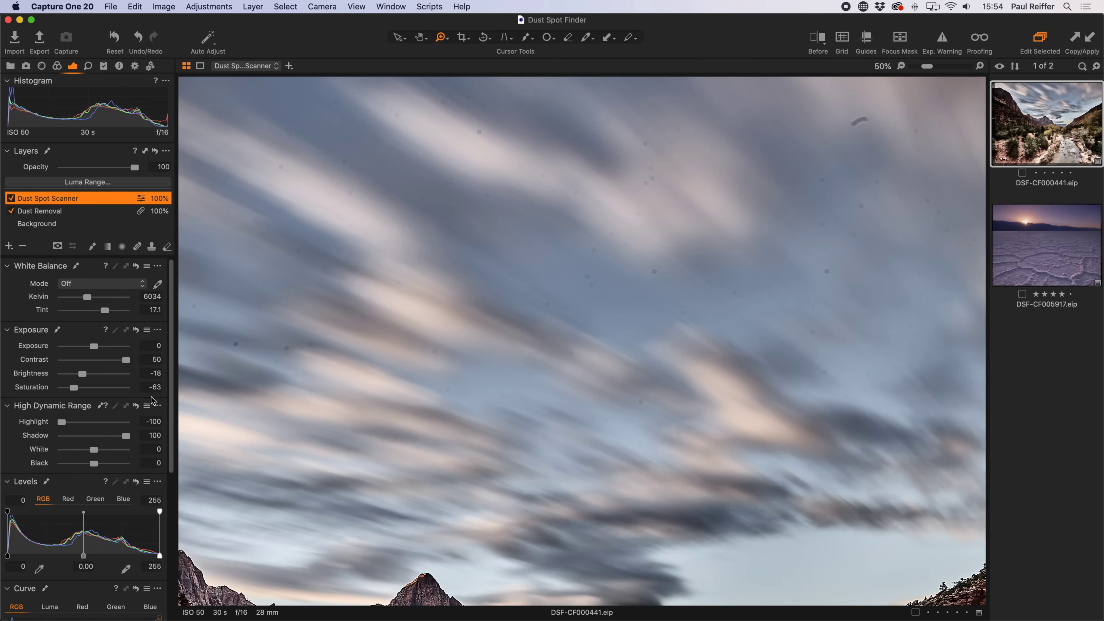
Step: Compare the sky with High Dynamic Range Highlight and Shadow reset to 0, and restore them to -100 and 100
scroll(147, 399, down, 3)
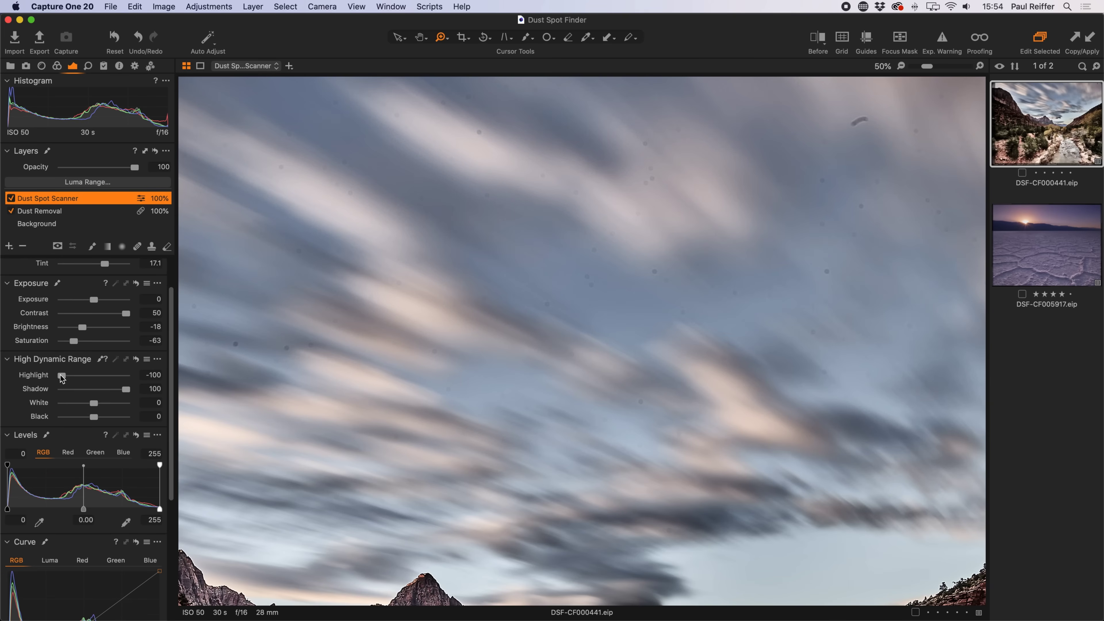
double_click(62, 376)
double_click(95, 389)
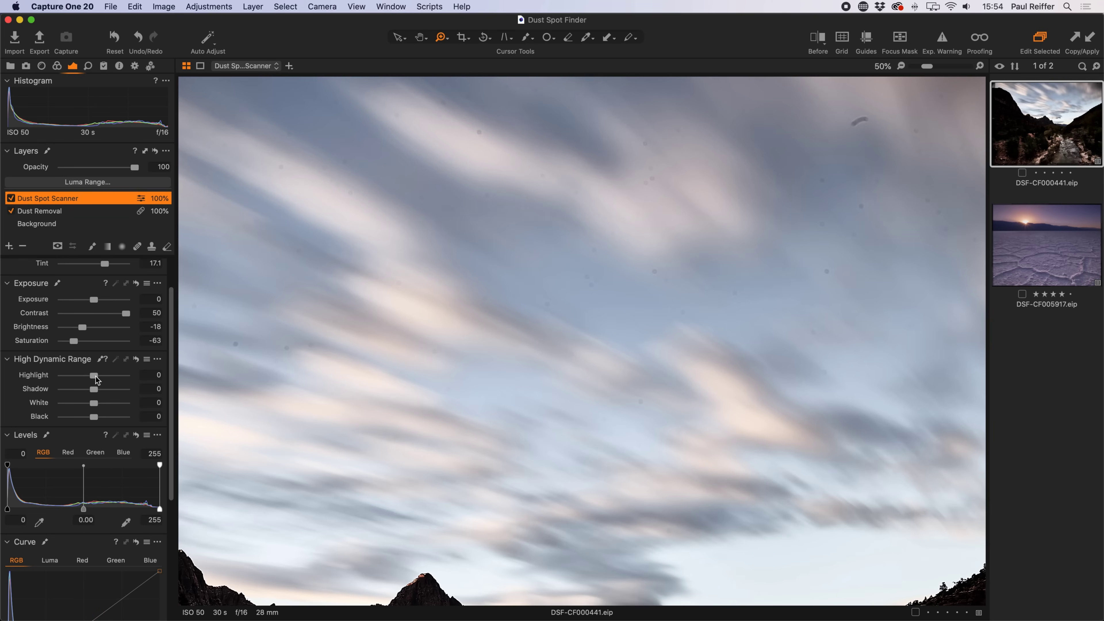
drag(94, 376, 158, 389)
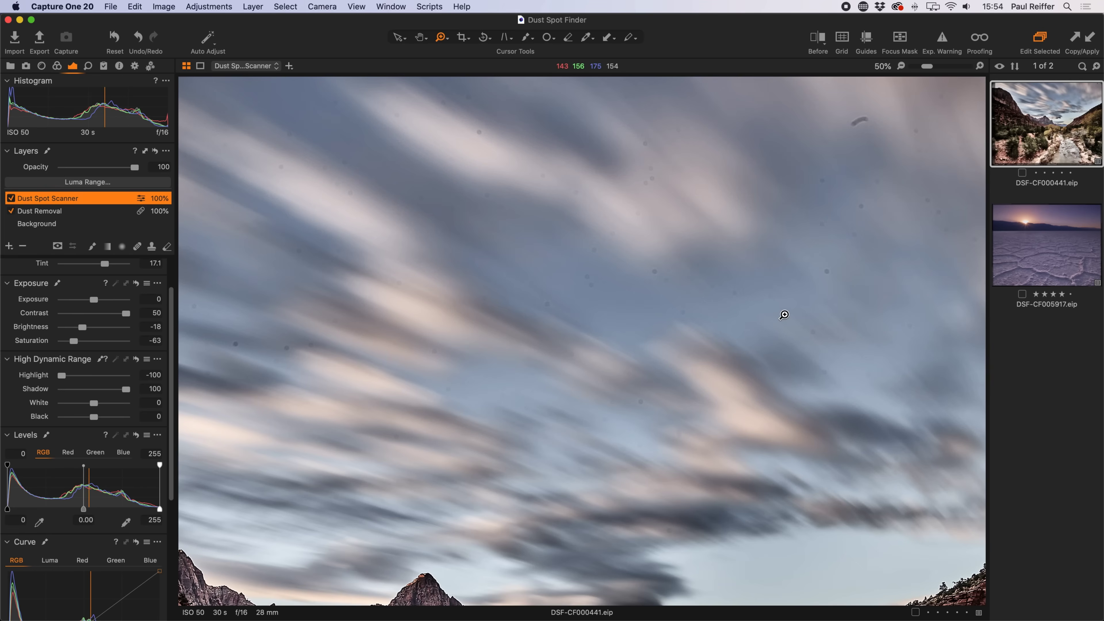
scroll(87, 406, down, 1)
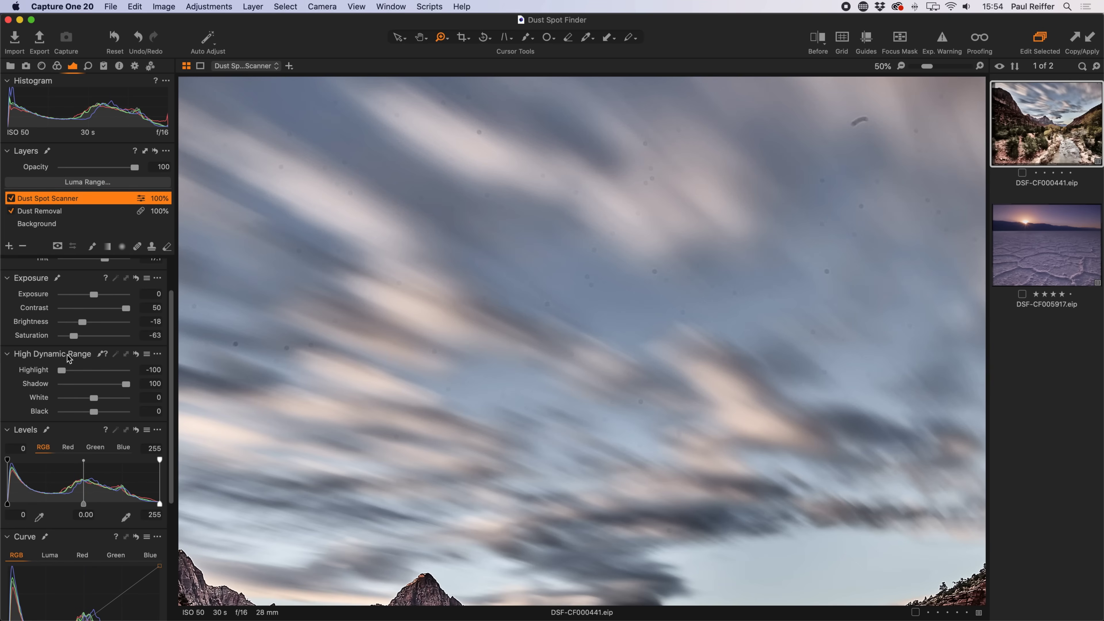
click(136, 354)
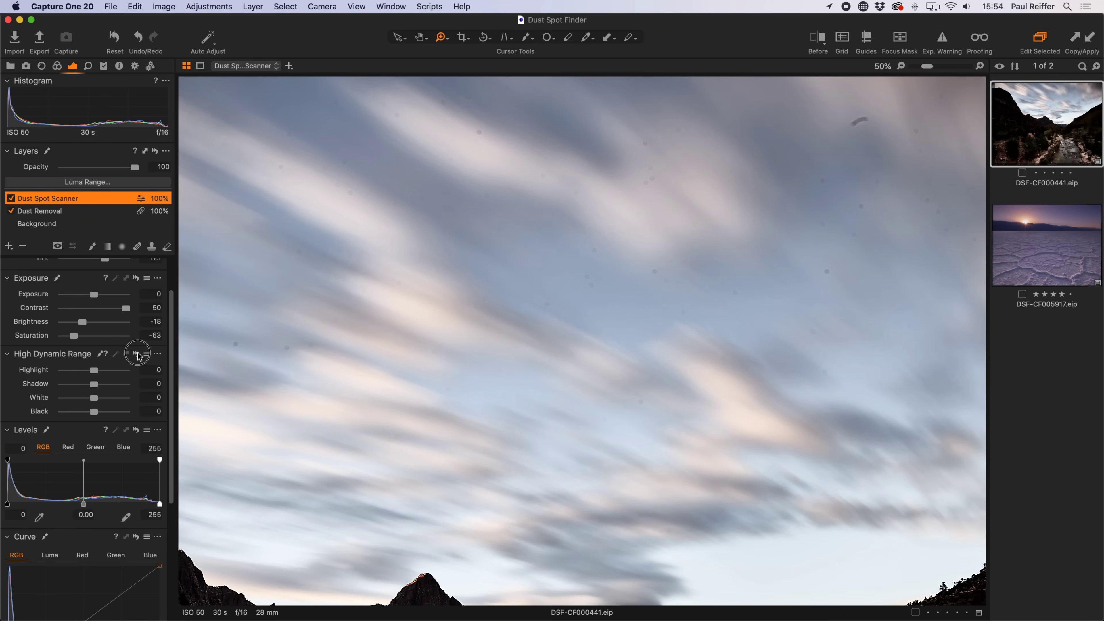
click(138, 355)
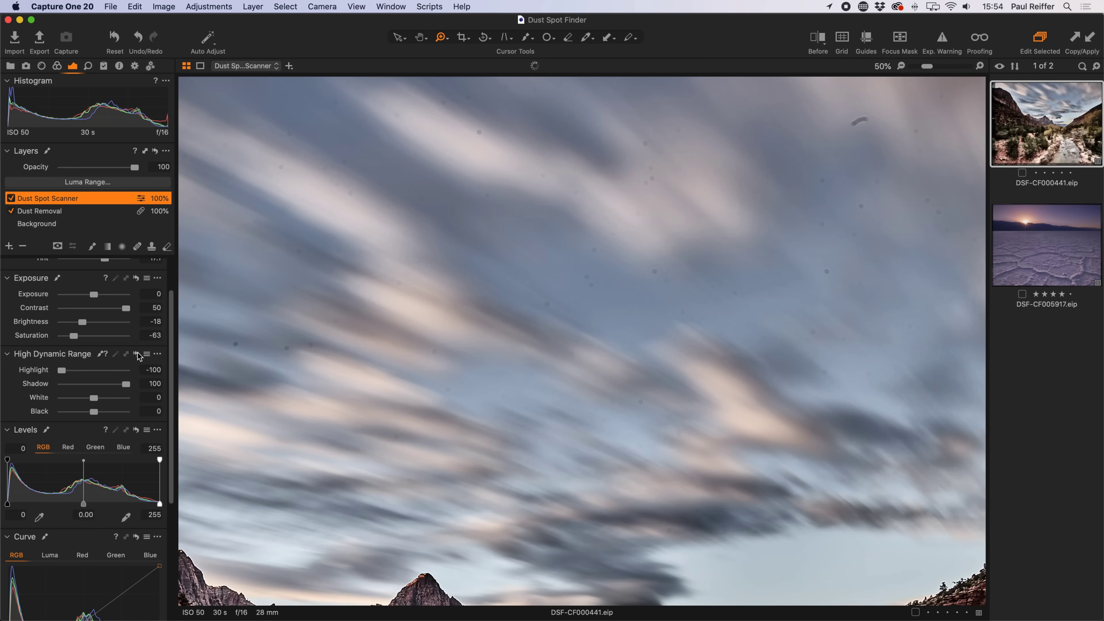
Step: Magnify a sky dust spot to 400% and compare it with Clarity and Structure reset, restoring both to 60
scroll(131, 456, down, 10)
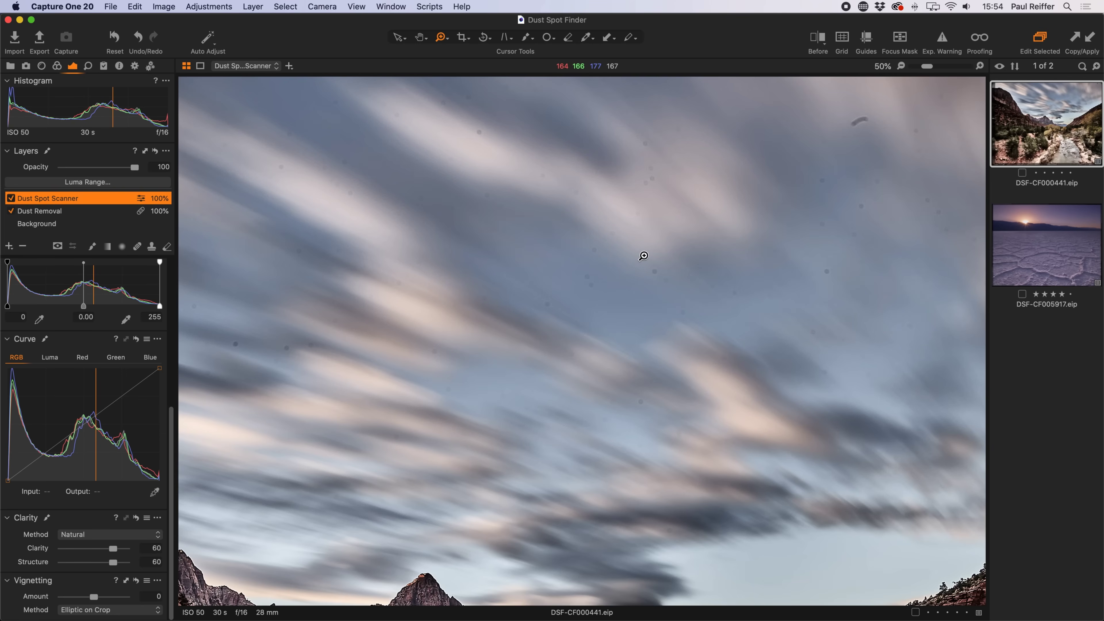
click(654, 273)
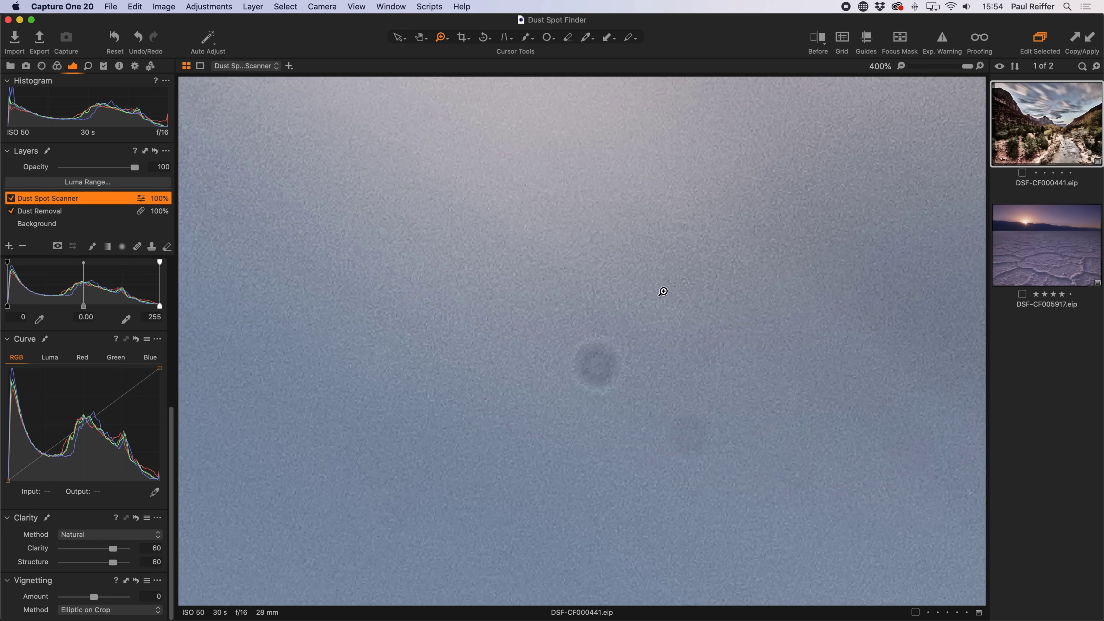
double_click(113, 548)
double_click(112, 562)
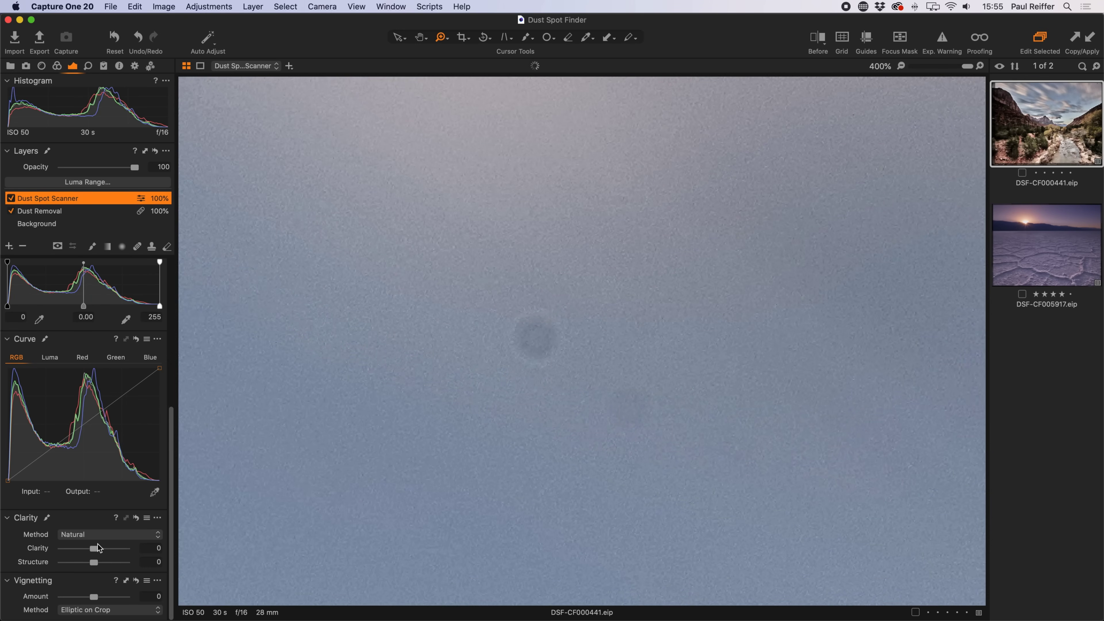
click(115, 550)
drag(115, 549, 93, 552)
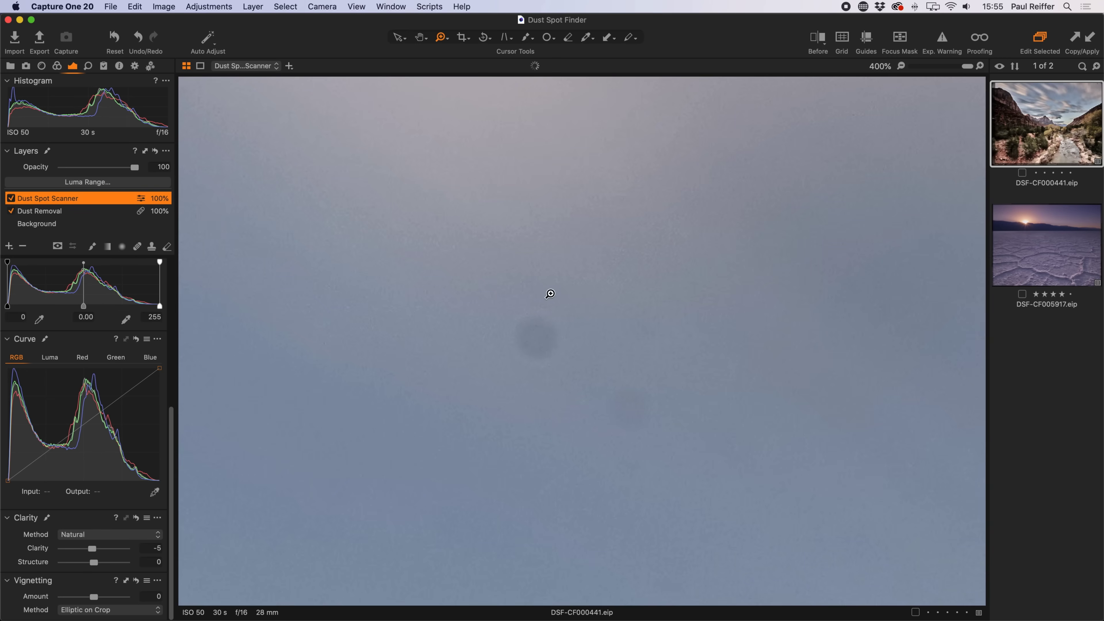
drag(92, 550, 138, 520)
click(137, 518)
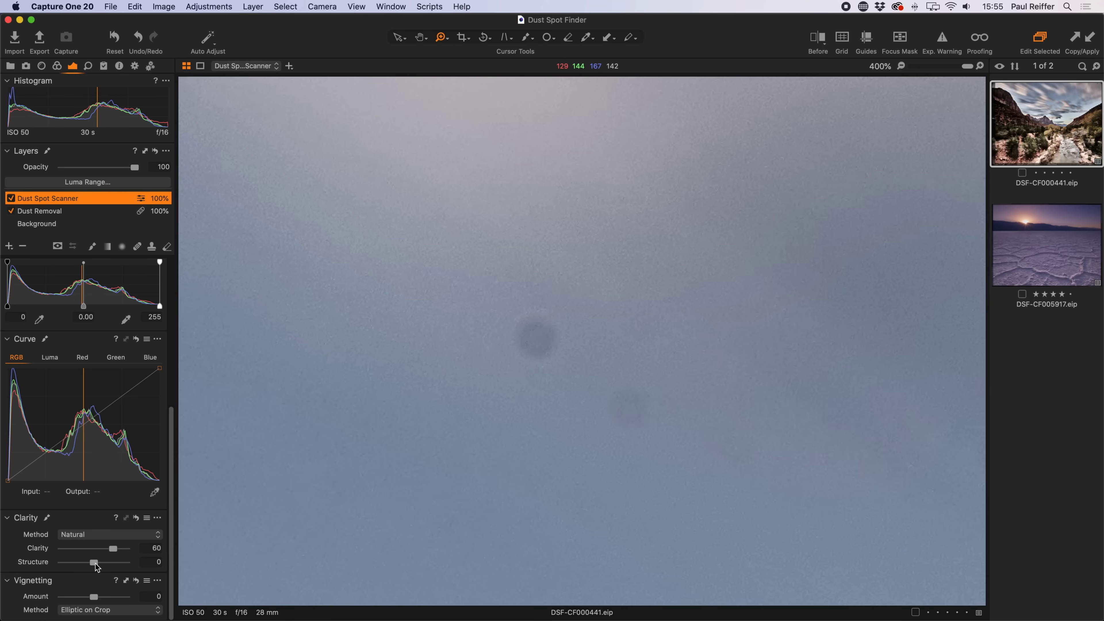
drag(95, 563, 112, 564)
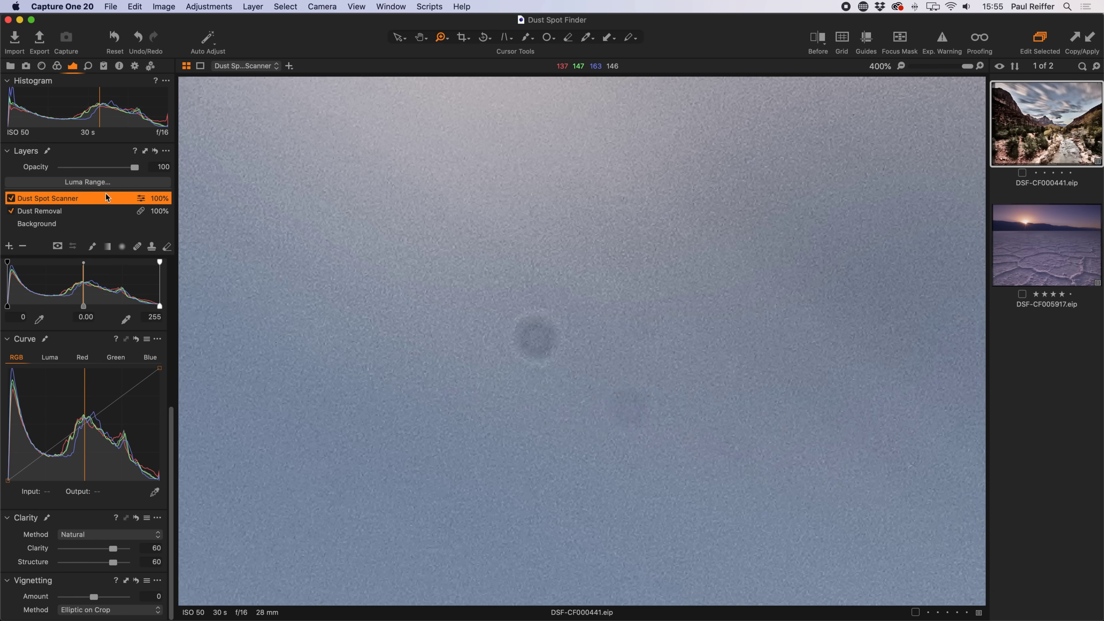
Step: Examine the whole photo and a magnified section of the river under the scanner layer's extreme contrast
alt+click(652, 267)
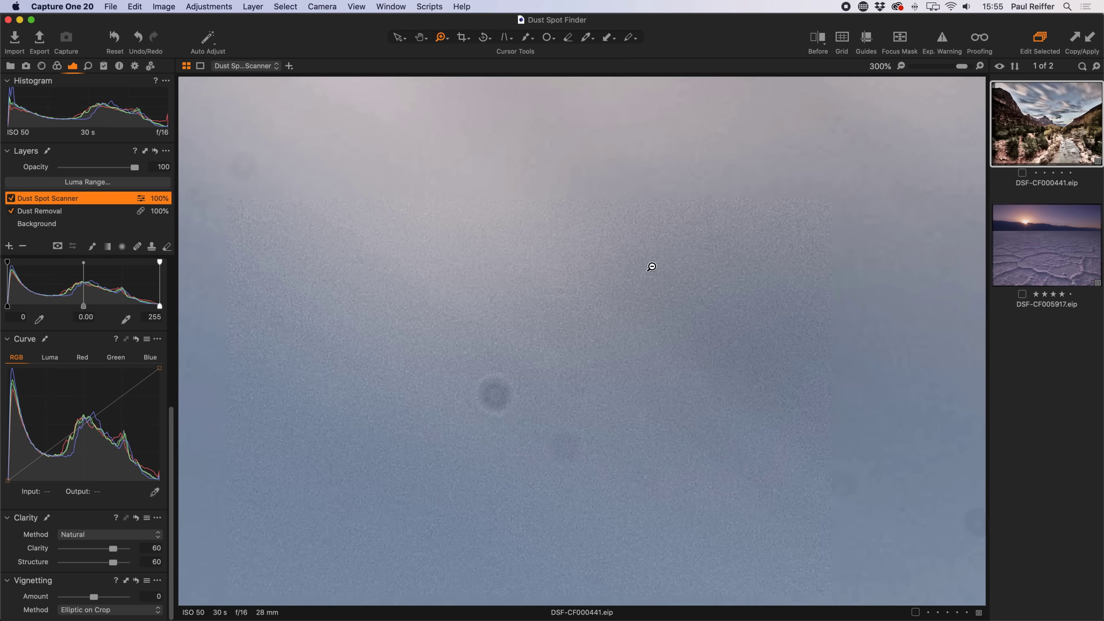
alt+click(651, 266)
alt+click(651, 265)
alt+click(650, 266)
alt+click(648, 271)
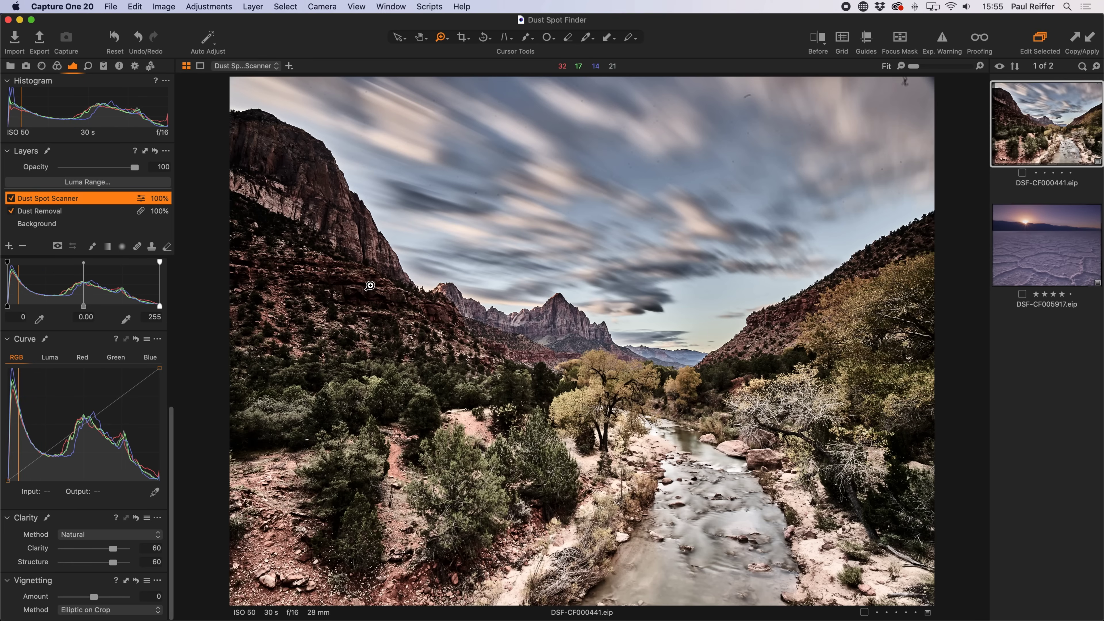
click(806, 600)
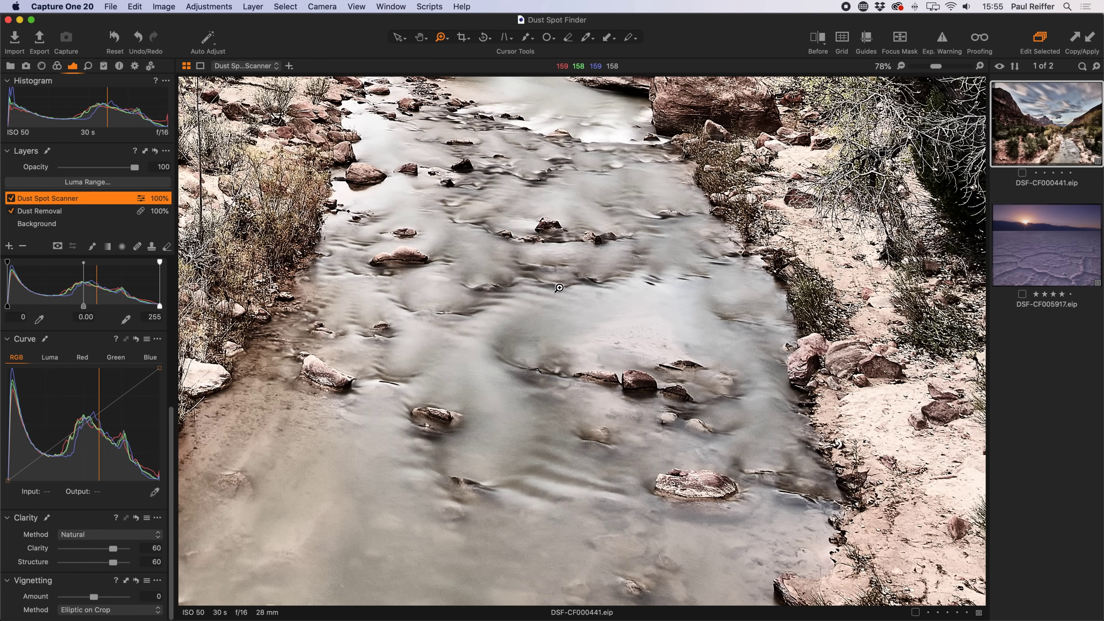
key(super+0)
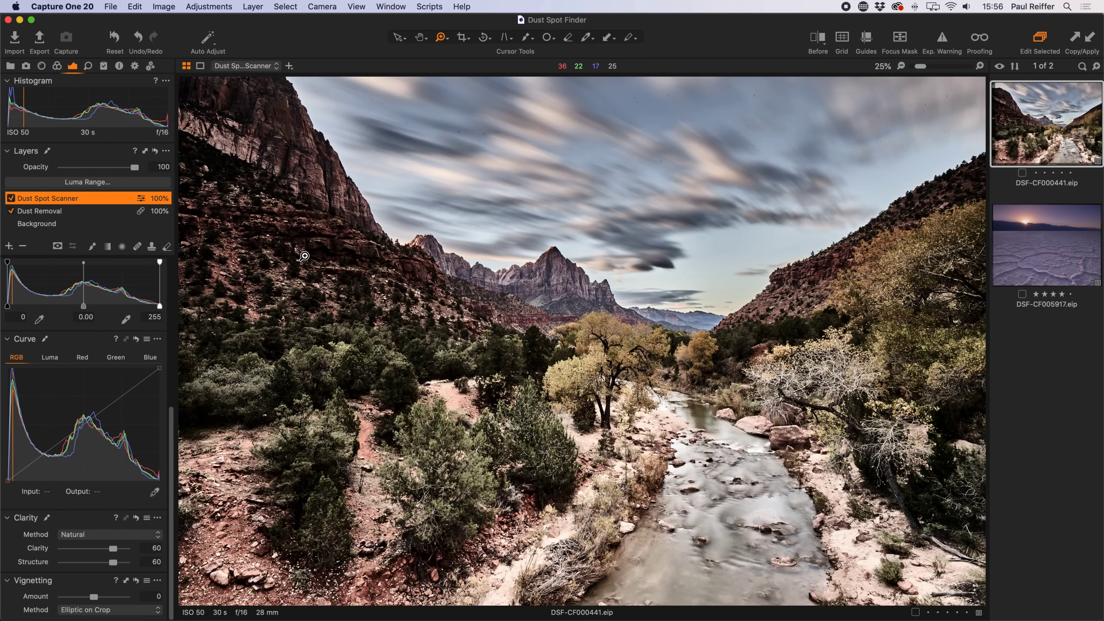
Step: Inspect the sky at 67% and compare its dust spots with the Dust Spot Scanner layer off and on
scroll(611, 93, up, 5)
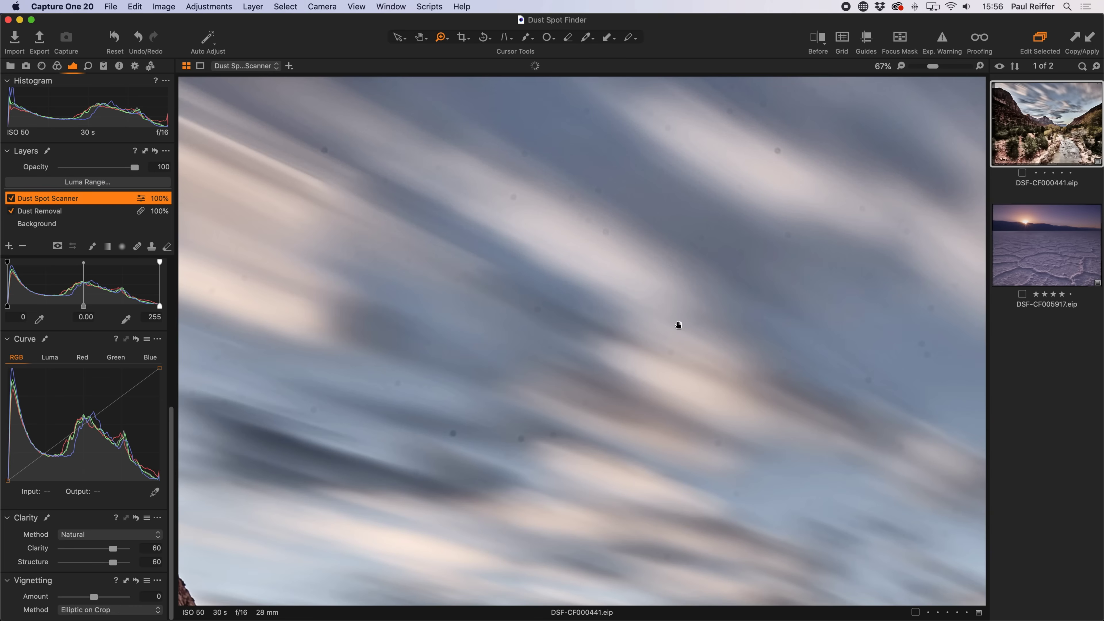
drag(674, 325, 519, 326)
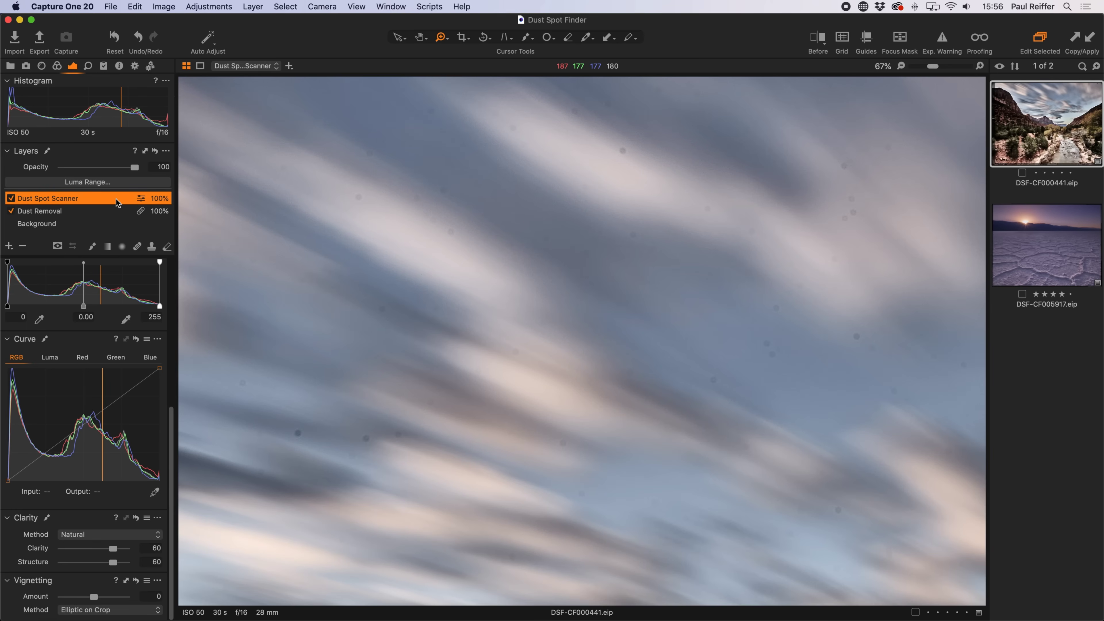
click(12, 198)
click(11, 198)
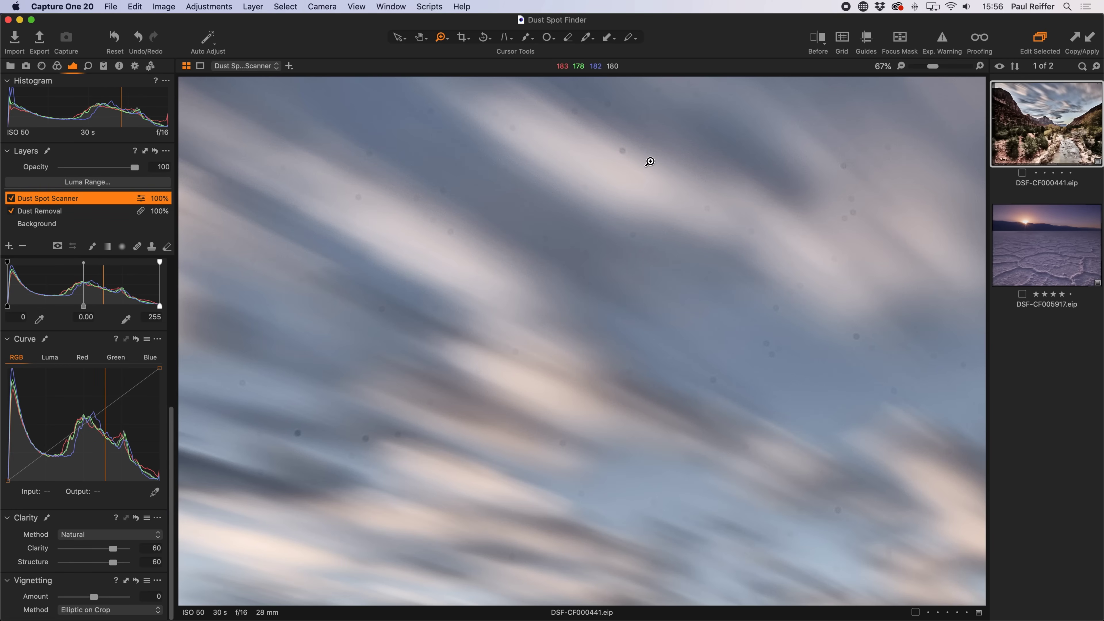
Step: Magnify the dark dust spot in the lower-left area of the sky to 400%
key(o)
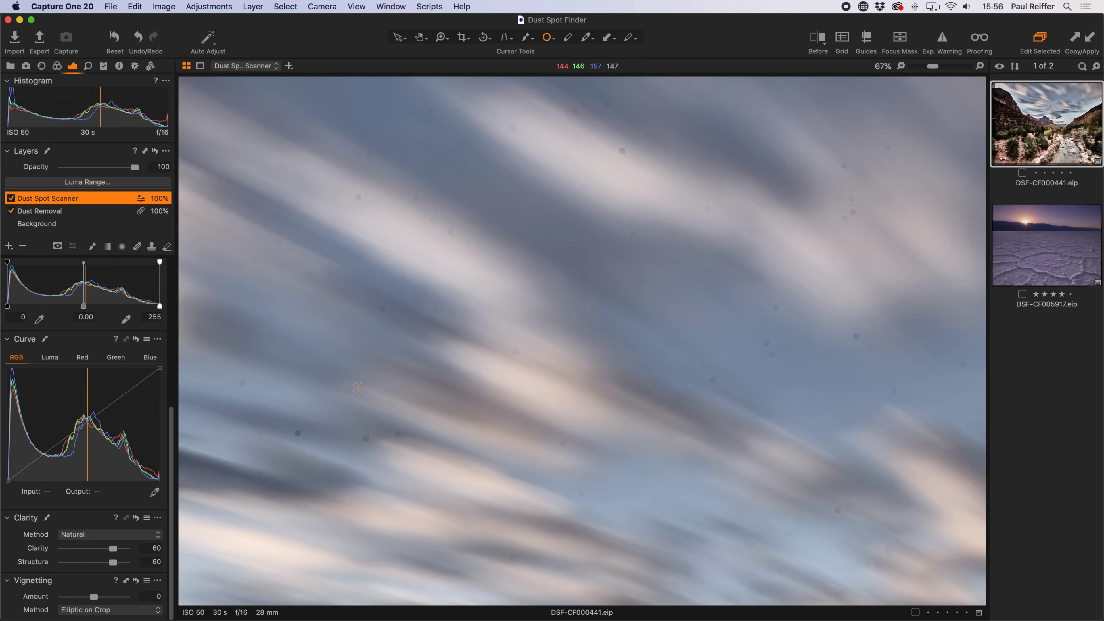
key(z)
click(344, 471)
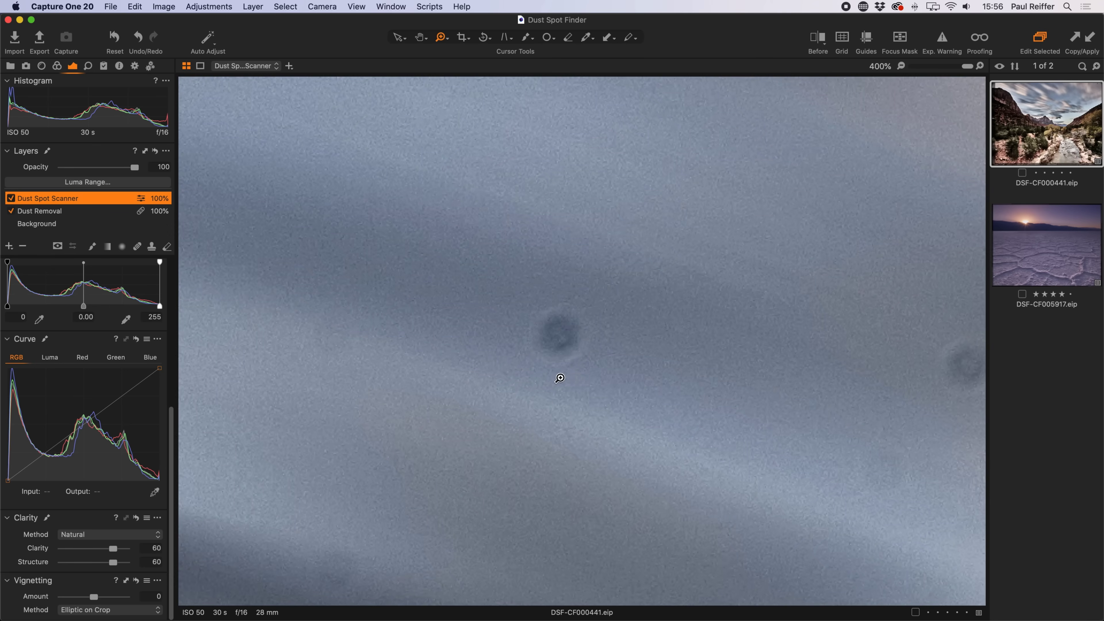
Step: Try to remove the dark dust spot with the Remove Spot tool while the Dust Spot Scanner layer is selected
click(548, 37)
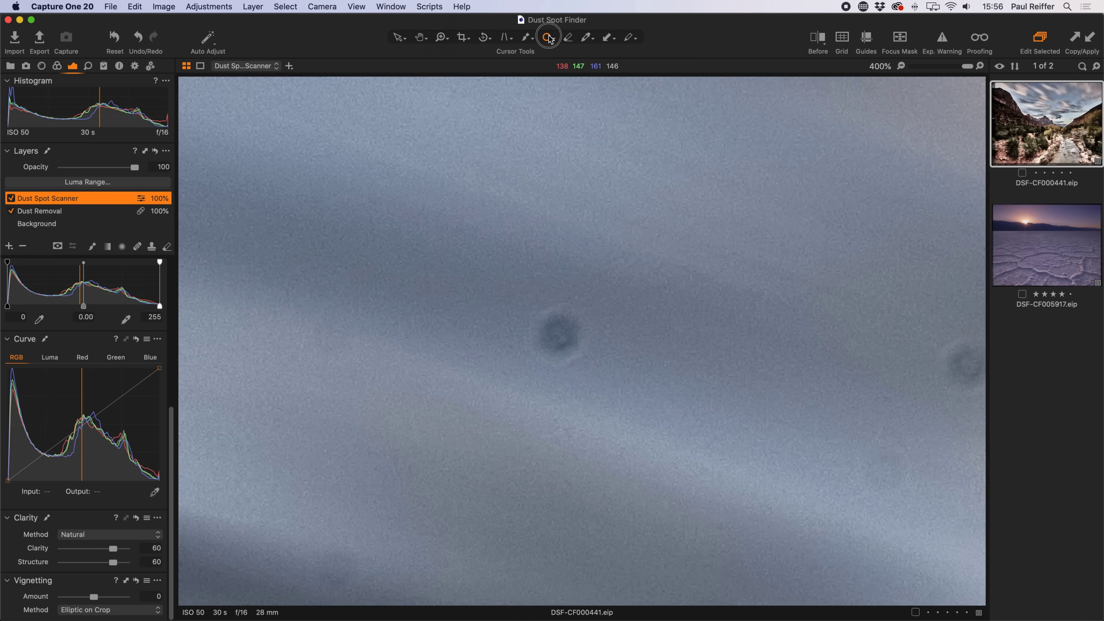
scroll(562, 336, up, 5)
click(562, 336)
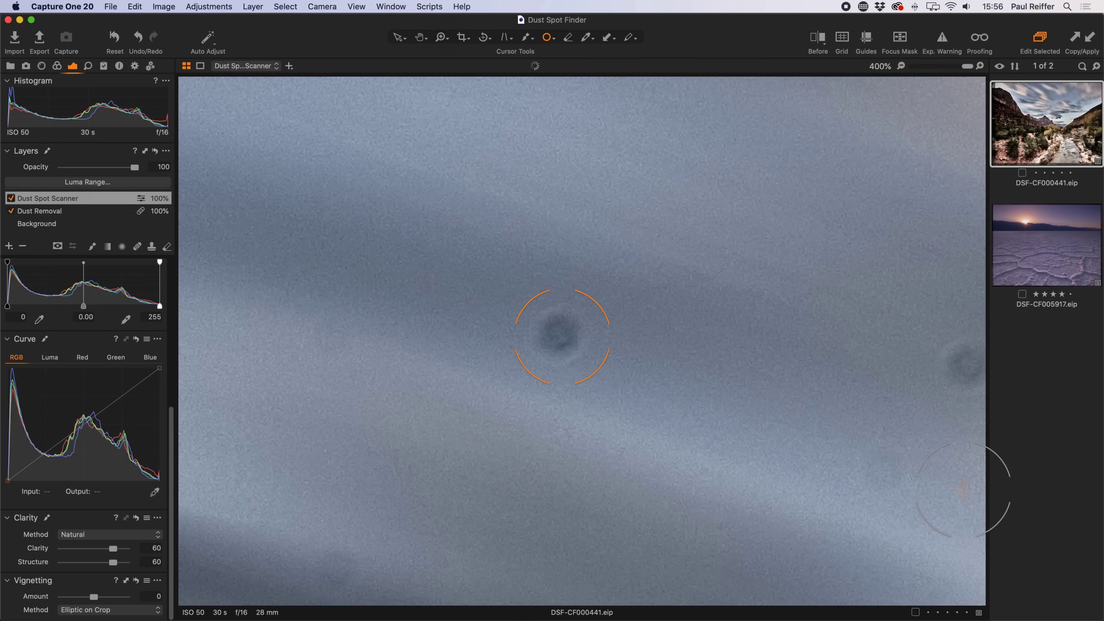
key(z)
alt+click(656, 364)
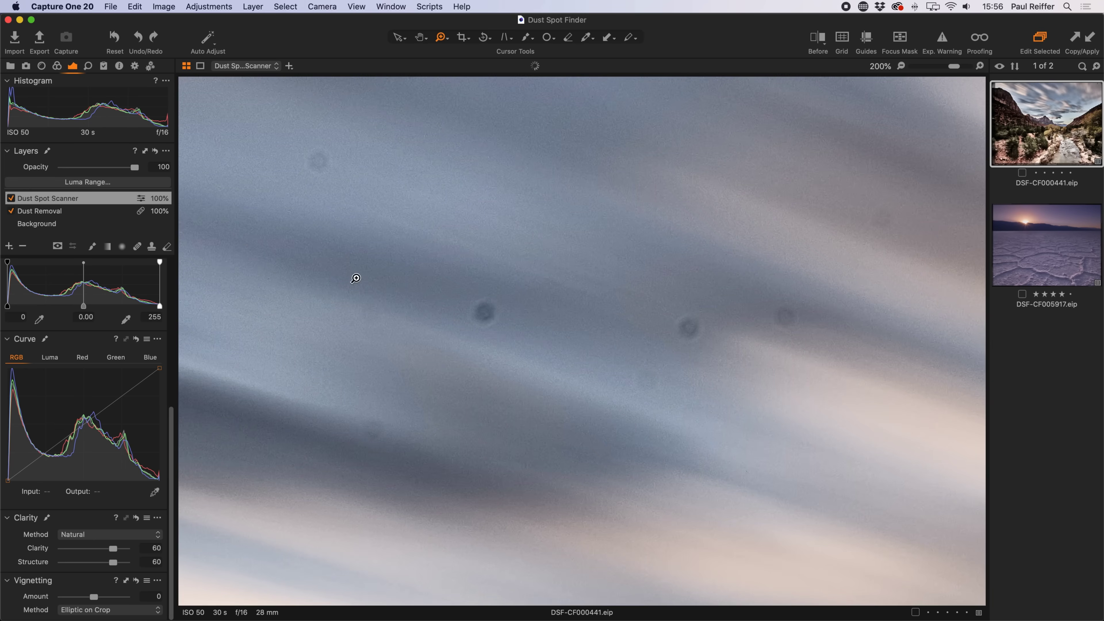
Step: Remove three dust spots in the right half of the 200% sky view with the Remove Spot tool on the Dust Removal layer
click(27, 212)
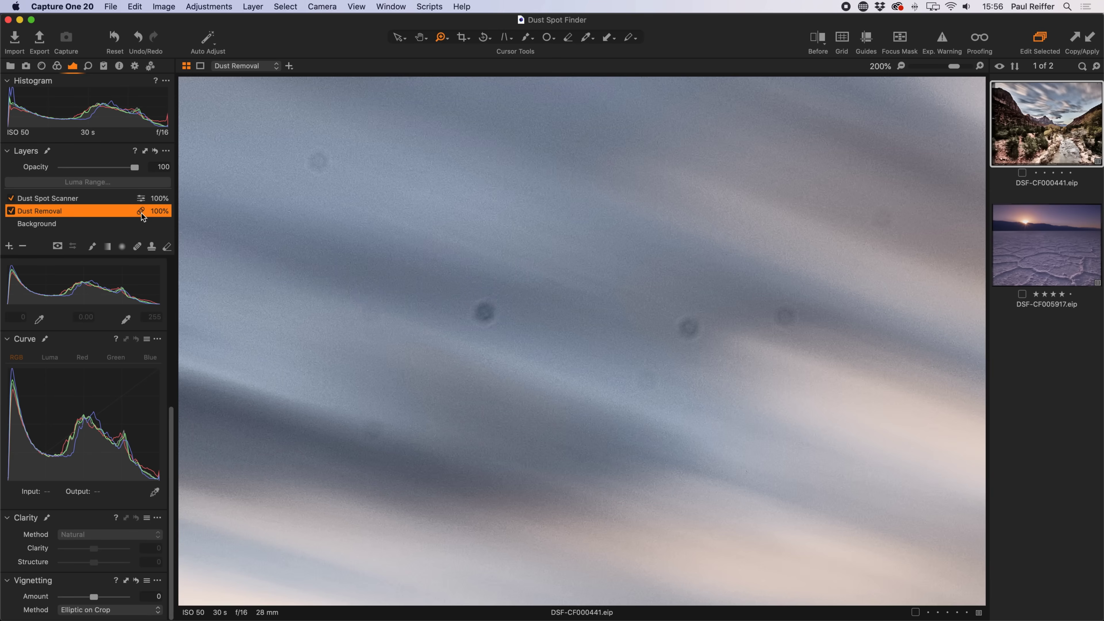
click(548, 38)
click(787, 317)
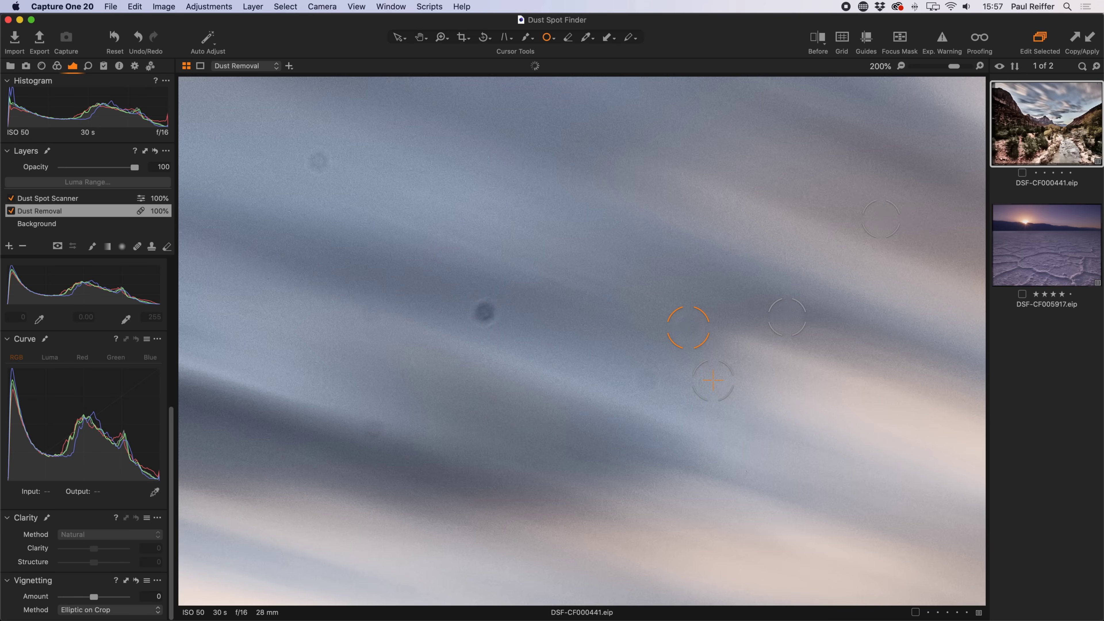
Step: Switch to Draw Healing Mask and paint over the dark dust spot and the remaining spots in the magnified sky
click(550, 40)
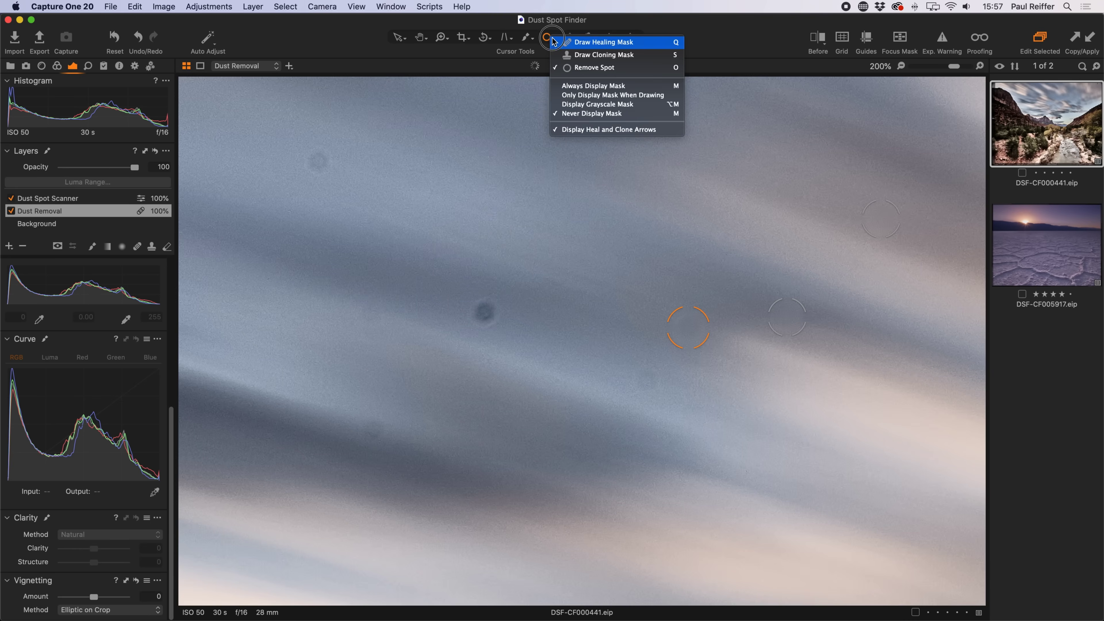
click(599, 43)
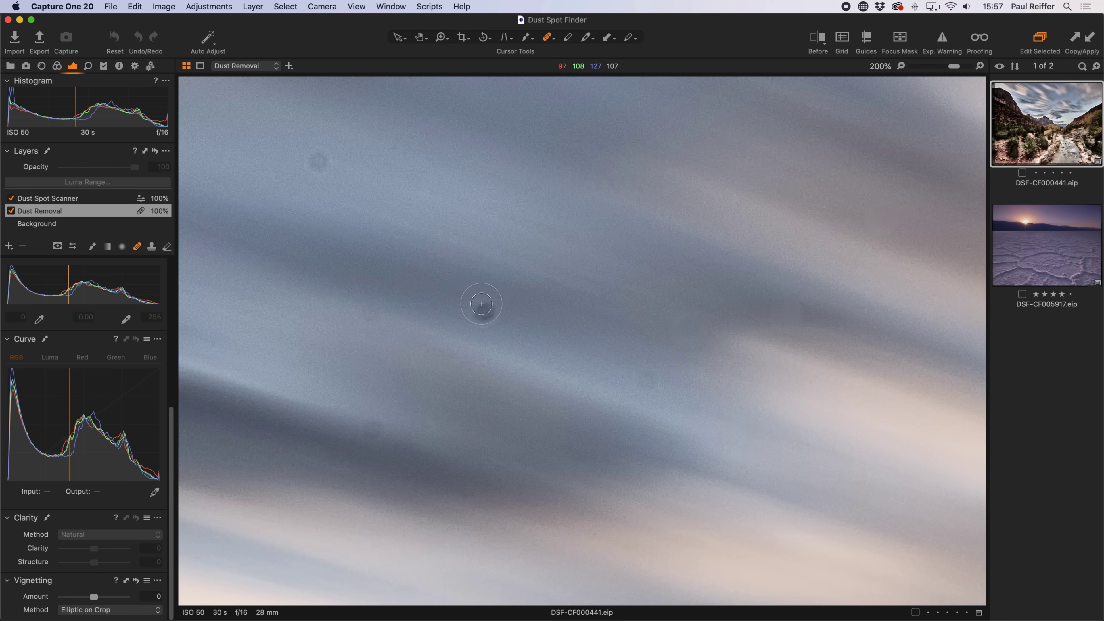
click(484, 310)
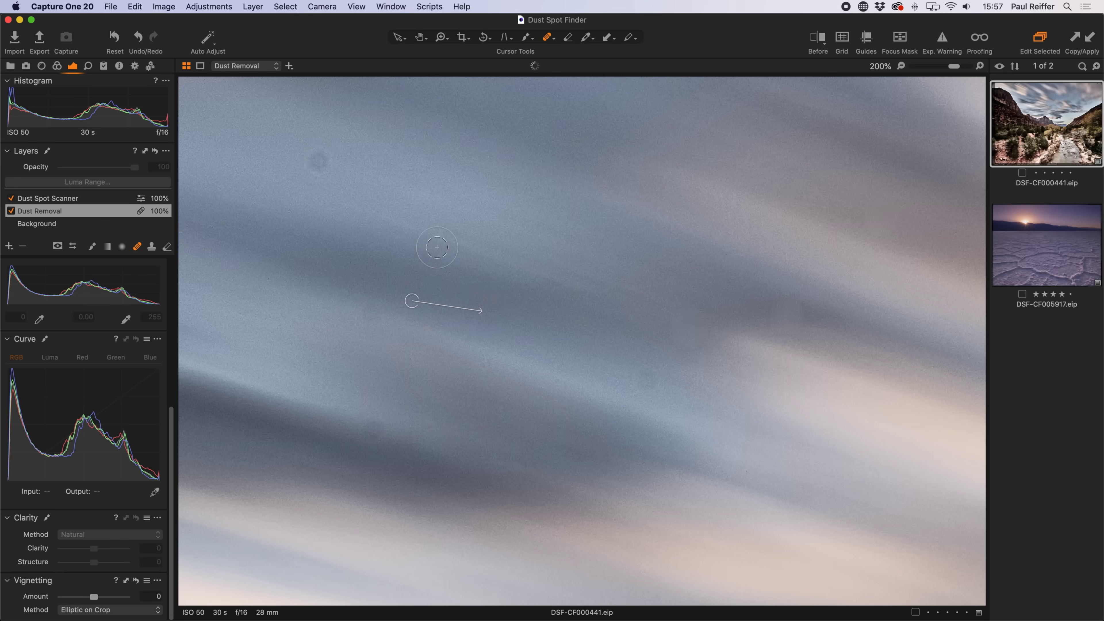
click(373, 432)
click(647, 381)
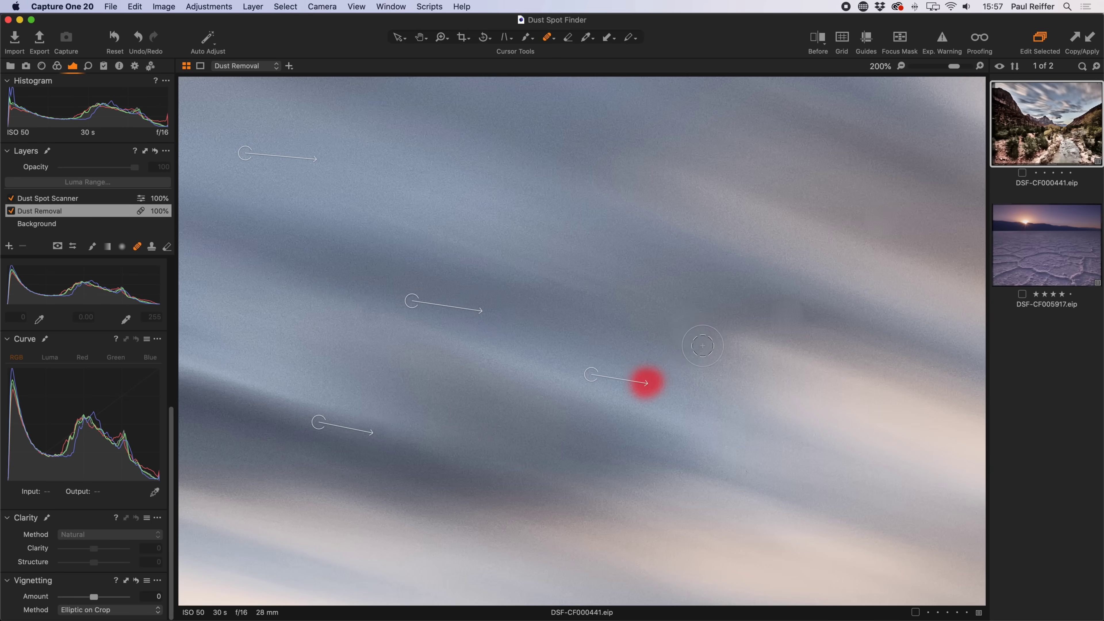
click(793, 308)
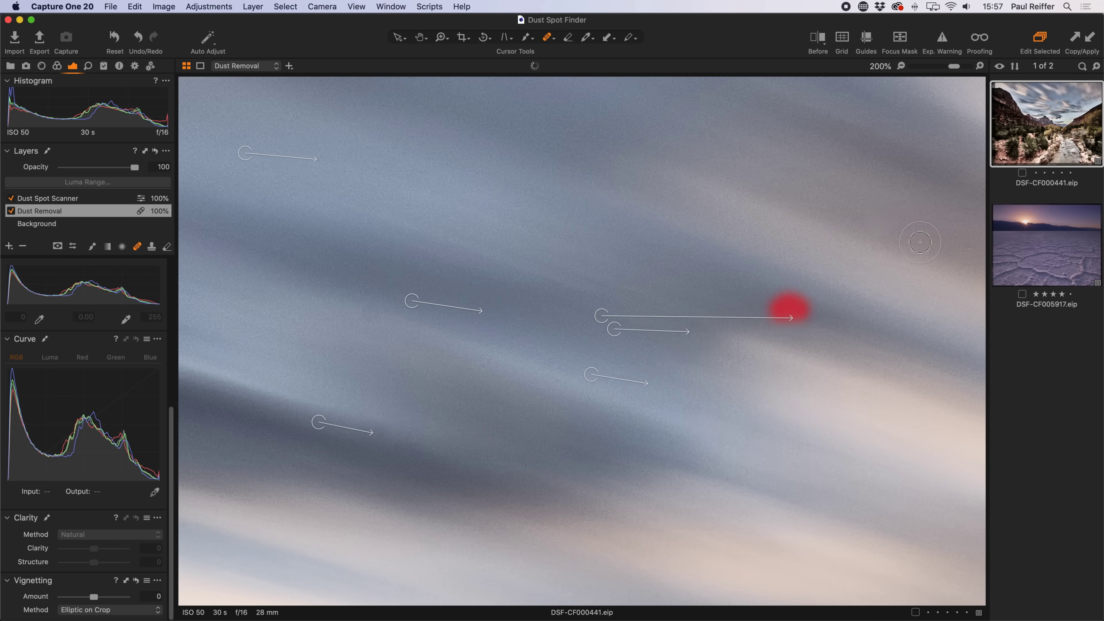
Step: Paint a healing mask over the whole curved fibre mark near the upper edge of the sky
key(z)
key(super+0)
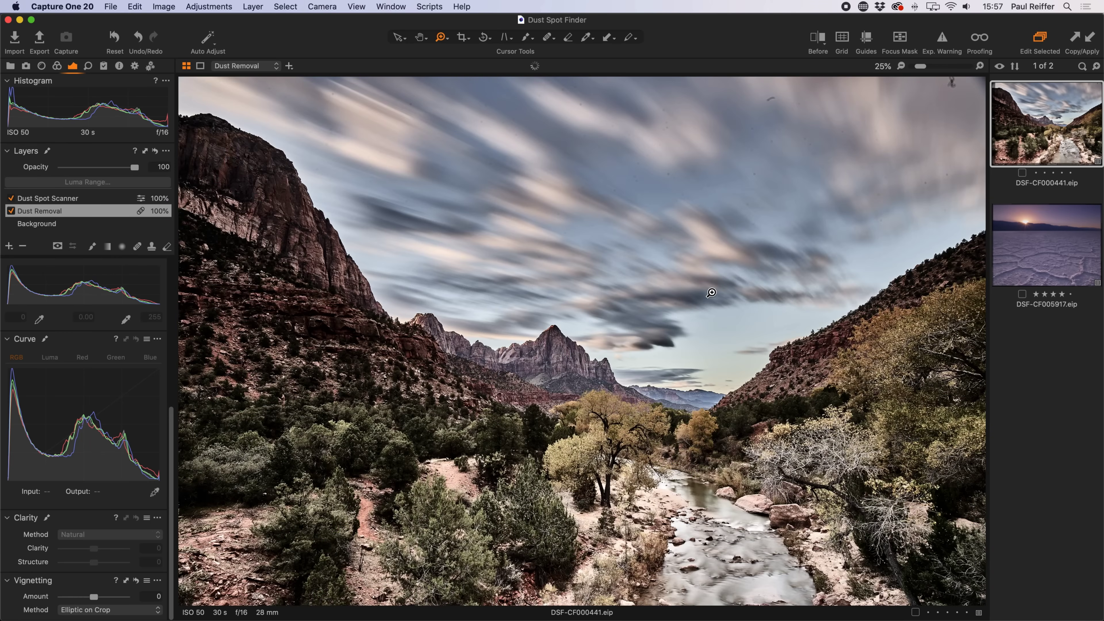
drag(733, 131, 839, 78)
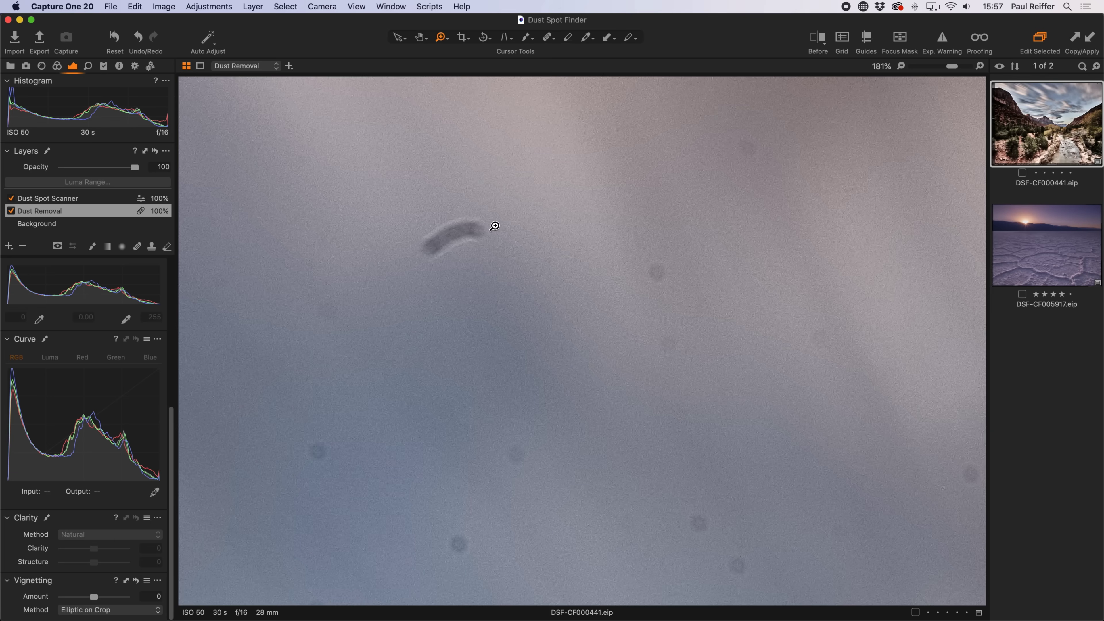
key(q)
mouse_move(488, 230)
mouse_down()
mouse_move(426, 247)
mouse_move(497, 224)
mouse_move(432, 233)
mouse_move(418, 256)
mouse_move(485, 230)
mouse_up()
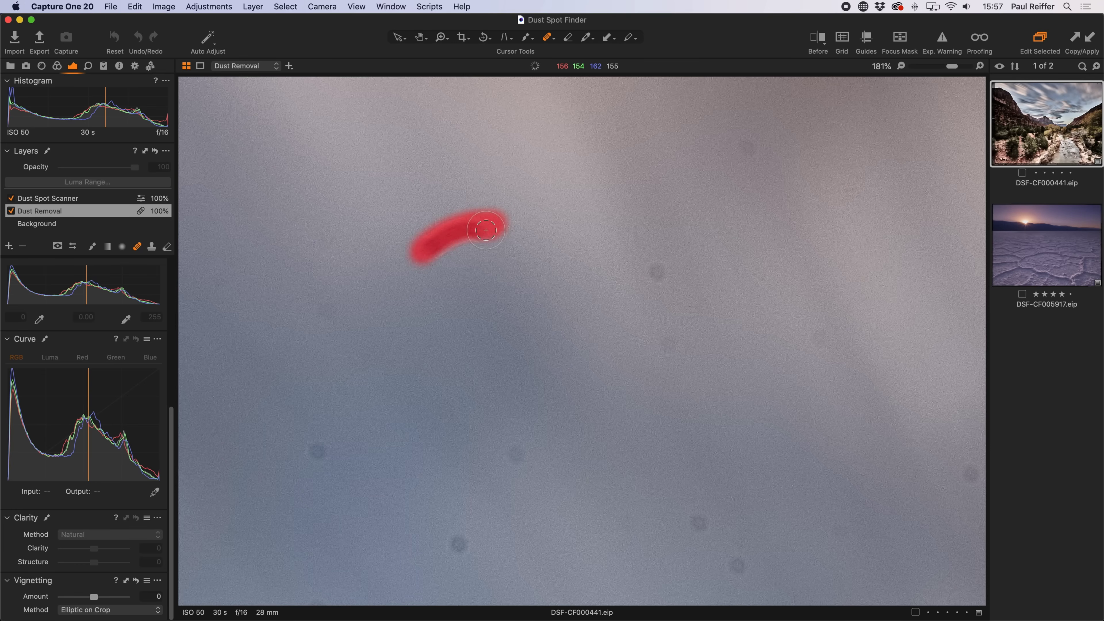
drag(416, 260, 441, 247)
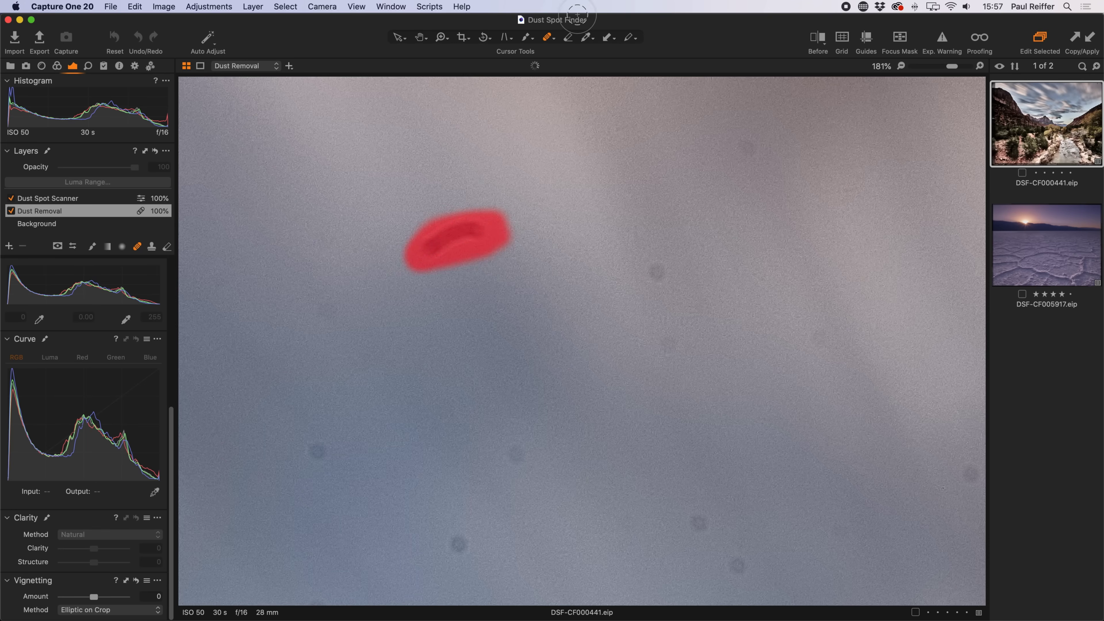
Step: Reposition the curved mark's healing source to the clean sky just below and to the right of it
click(550, 37)
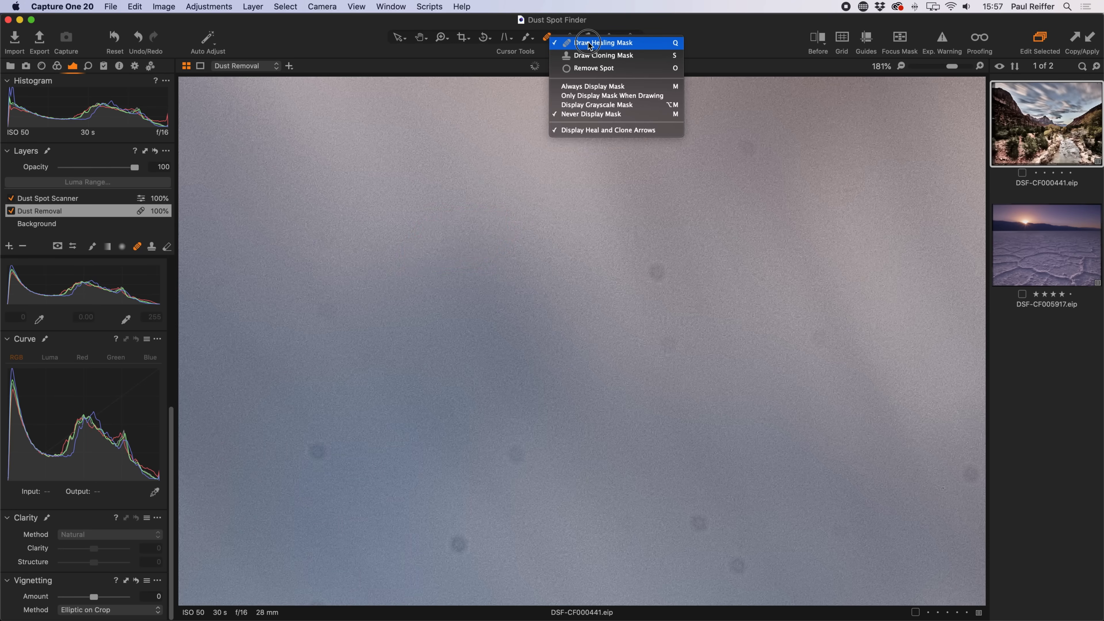
click(595, 43)
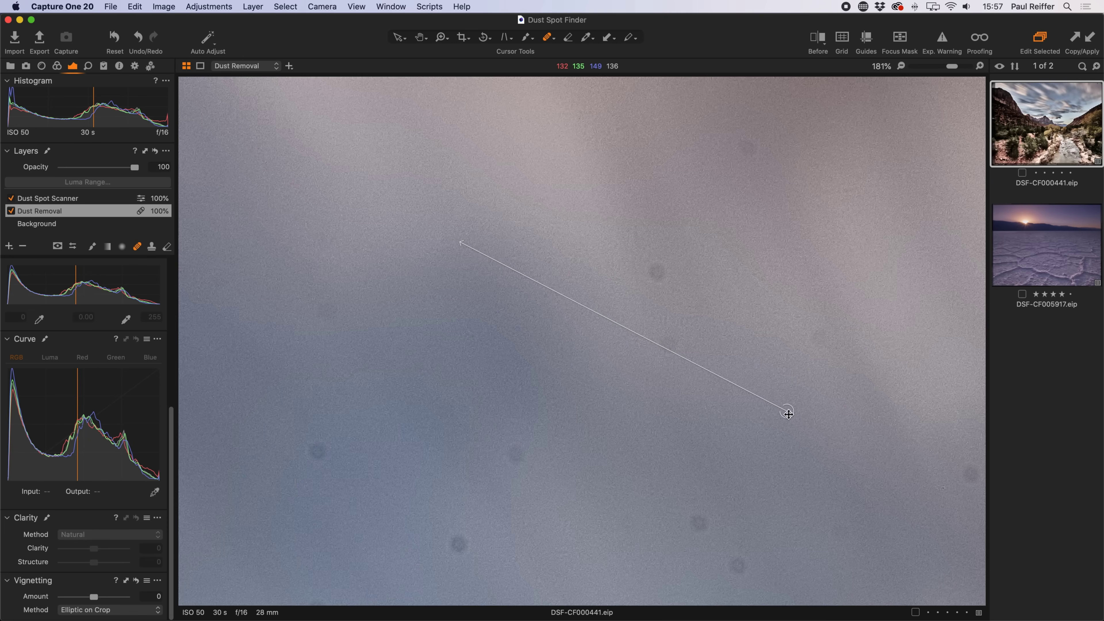
click(523, 330)
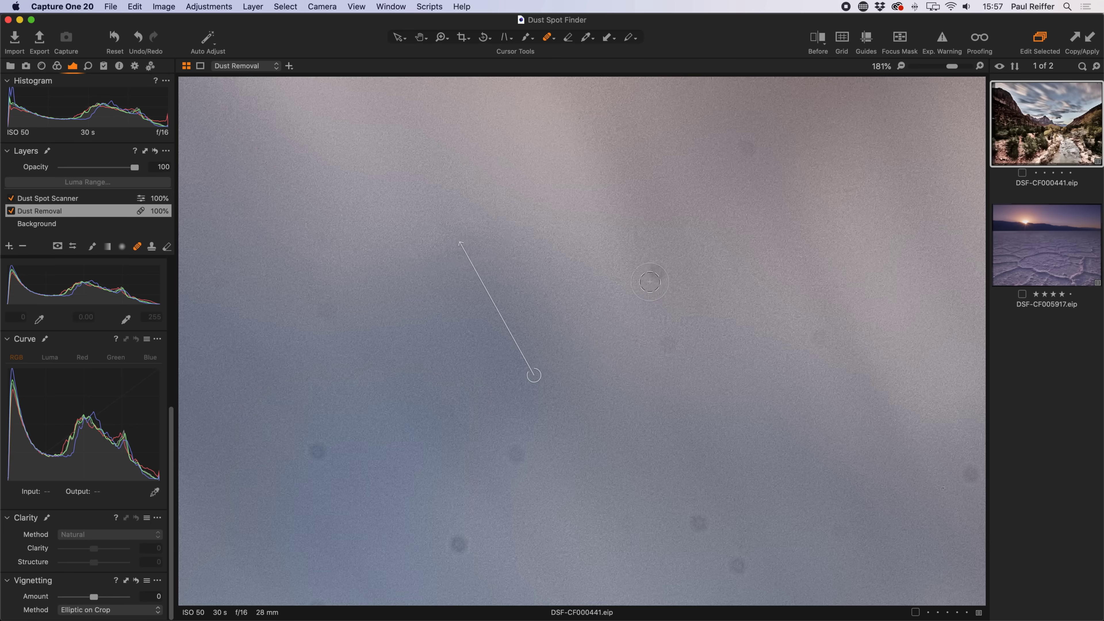
Step: Heal seven of the round dust spots scattered around the curved mark in the magnified sky
click(659, 272)
click(752, 149)
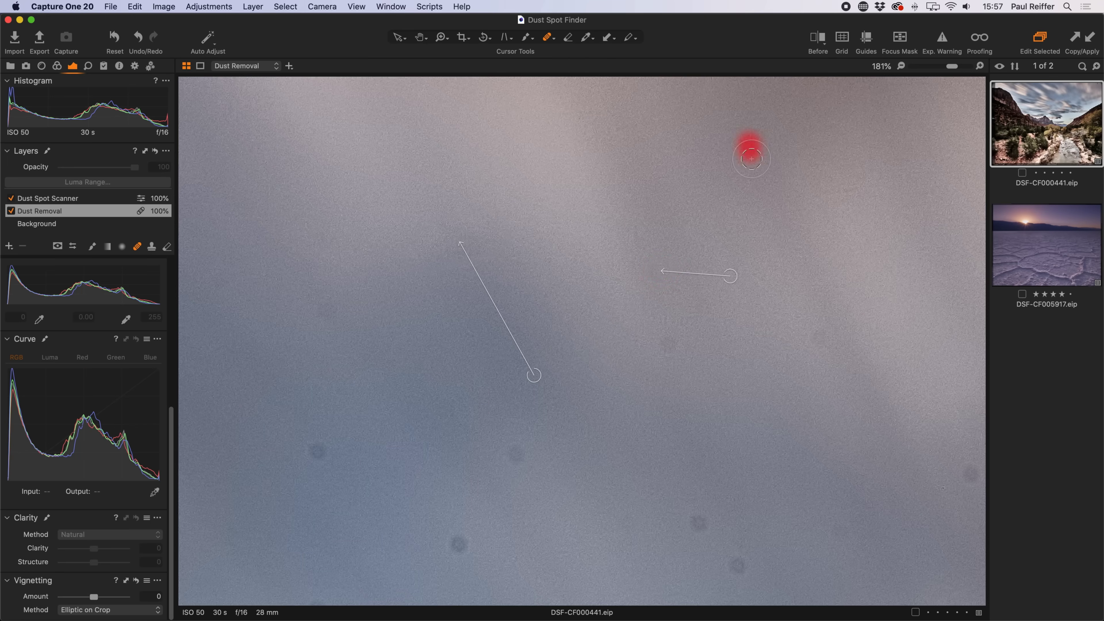
click(700, 525)
click(670, 349)
click(517, 453)
click(458, 546)
click(319, 452)
Step: Heal the large twisted fibre mark at the top edge of the sky near the photo's upper-right corner
key(z)
alt+click(680, 365)
drag(824, 171, 963, 77)
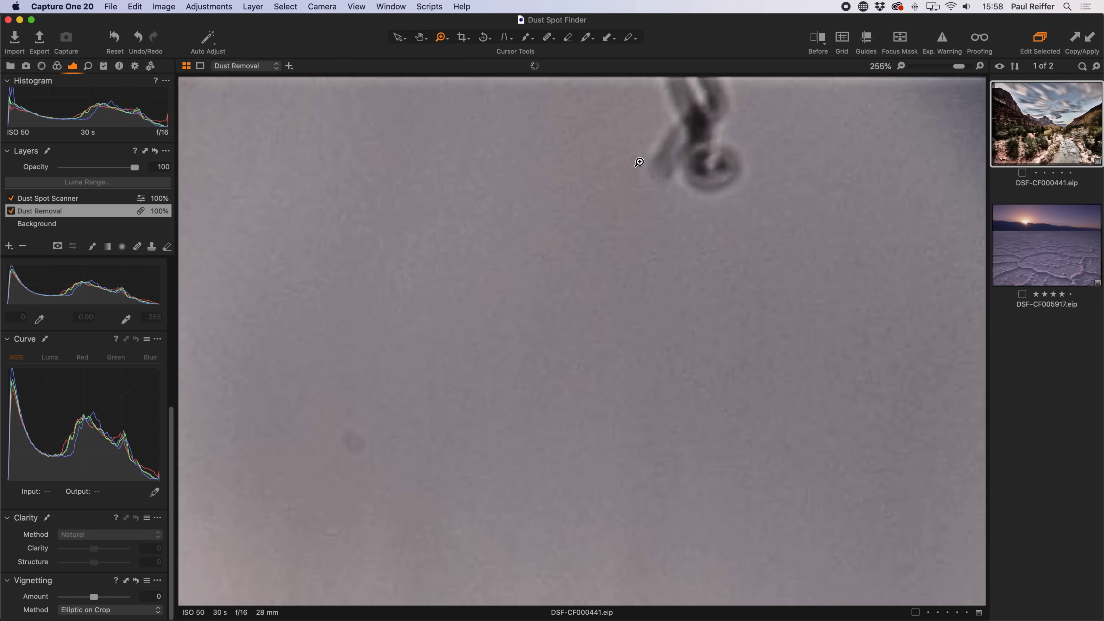
click(549, 37)
mouse_move(696, 100)
mouse_down()
mouse_move(678, 91)
mouse_move(749, 131)
mouse_move(639, 170)
mouse_move(739, 204)
mouse_move(683, 113)
mouse_move(692, 130)
mouse_up()
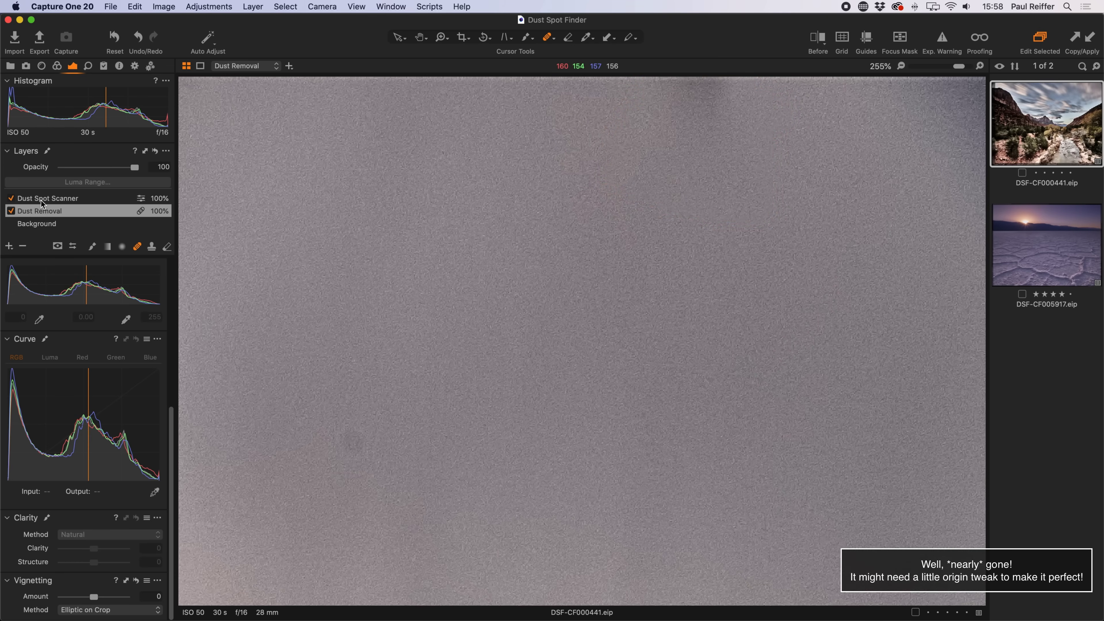
Step: Compare the healed fibre area with the Dust Spot Scanner layer off and on, and view the wider photo at 25%
click(12, 199)
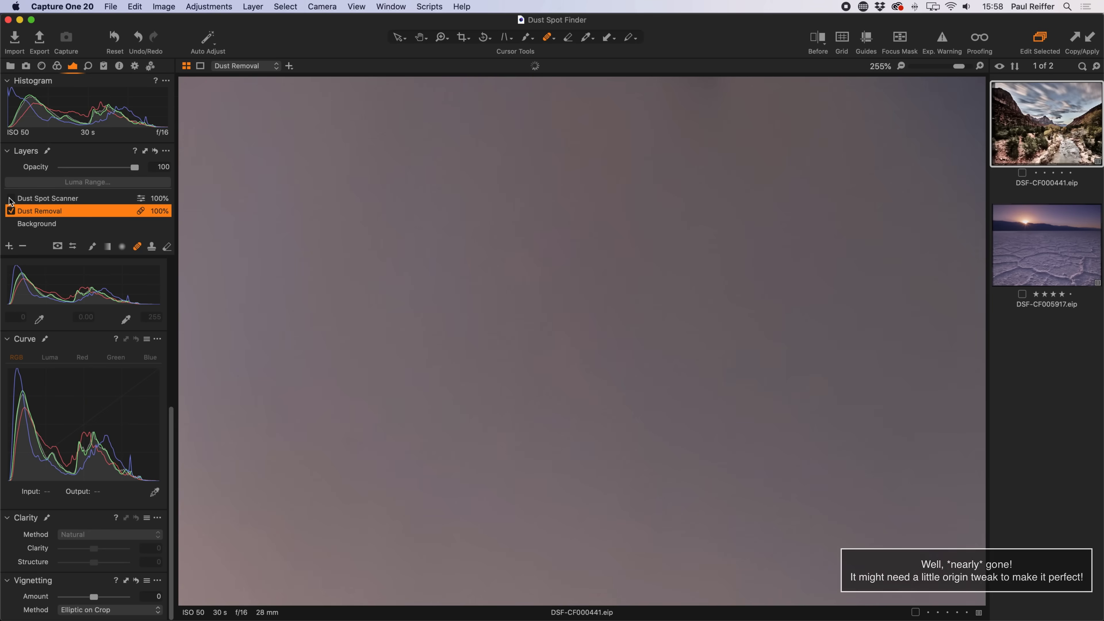
click(11, 198)
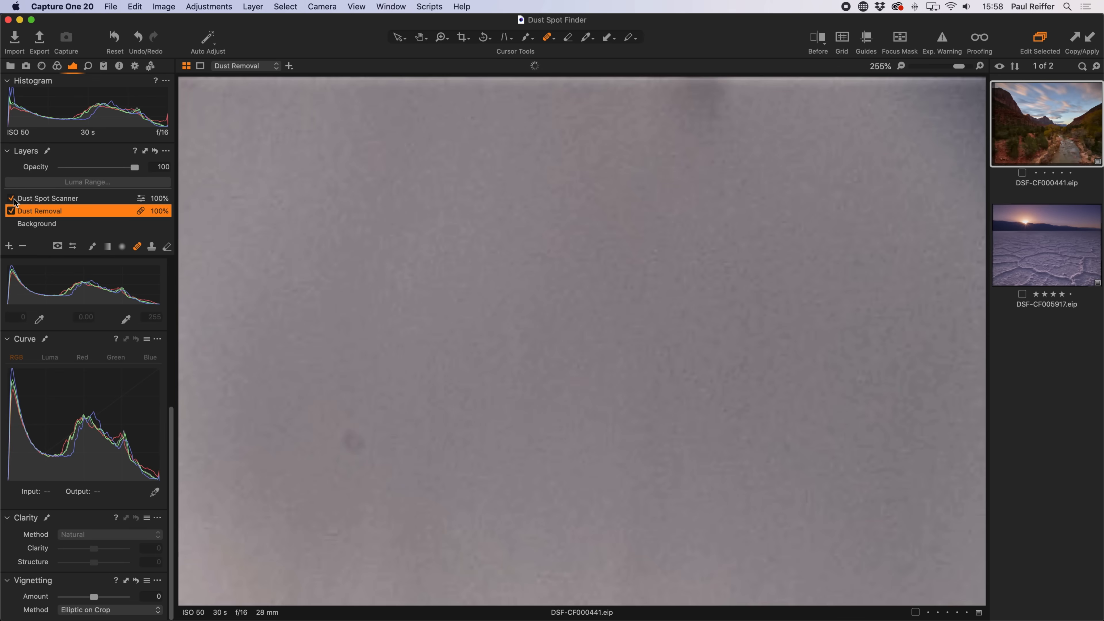
key(z)
alt+click(541, 308)
alt+click(541, 308)
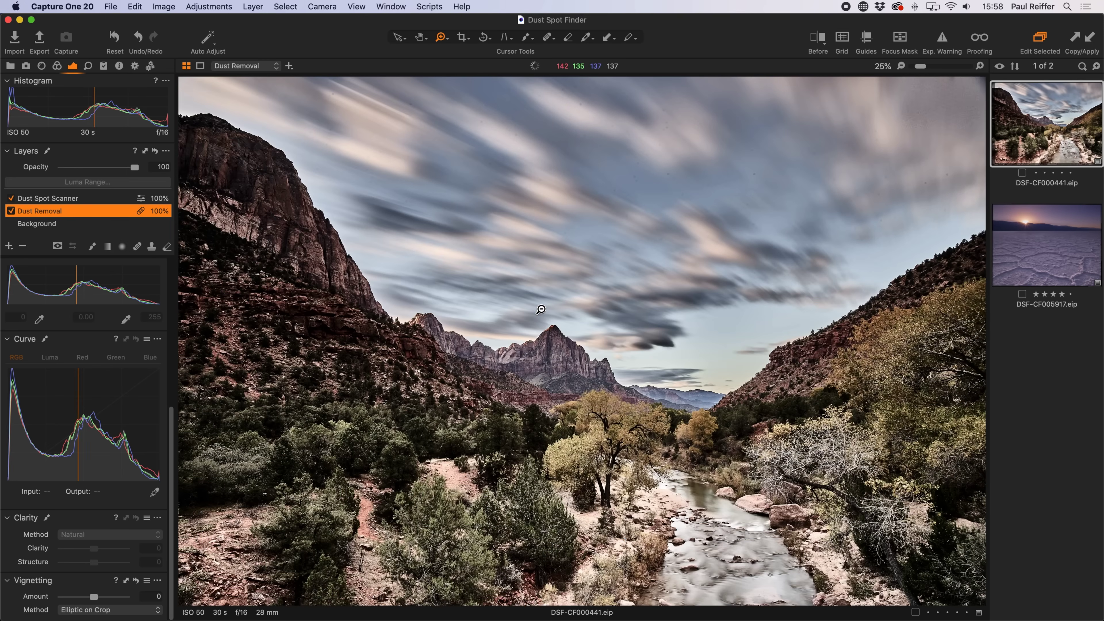
click(27, 201)
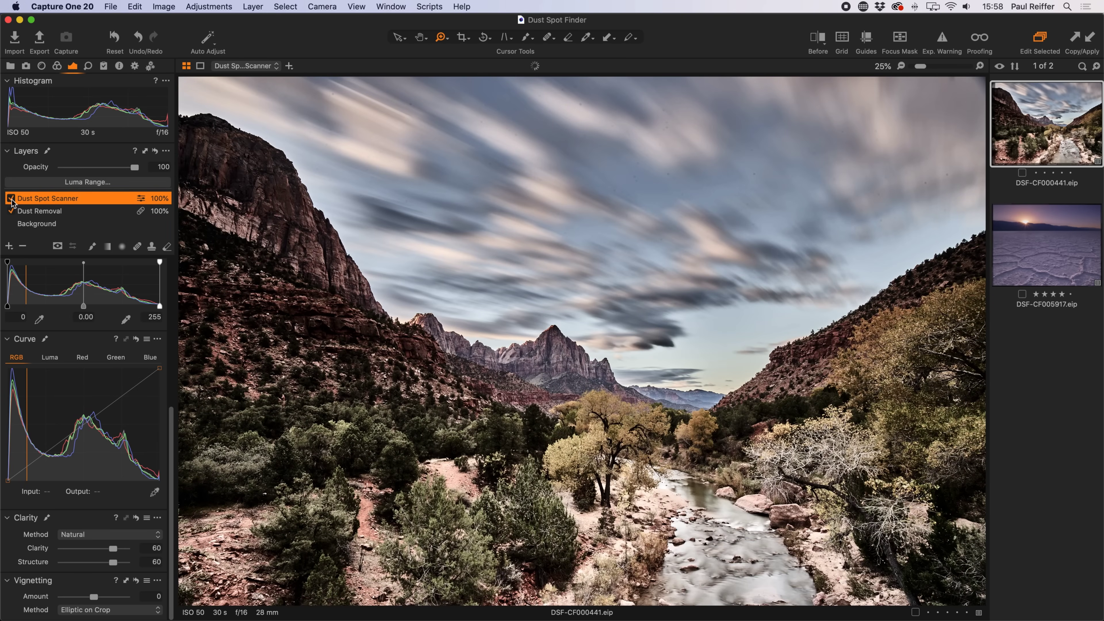
click(51, 212)
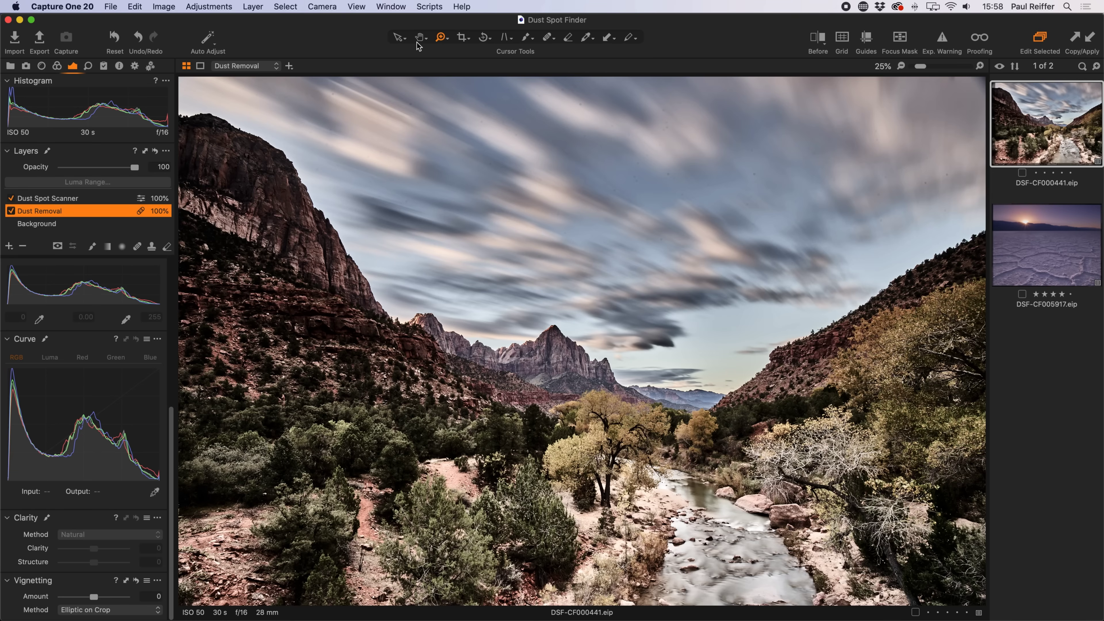
click(550, 38)
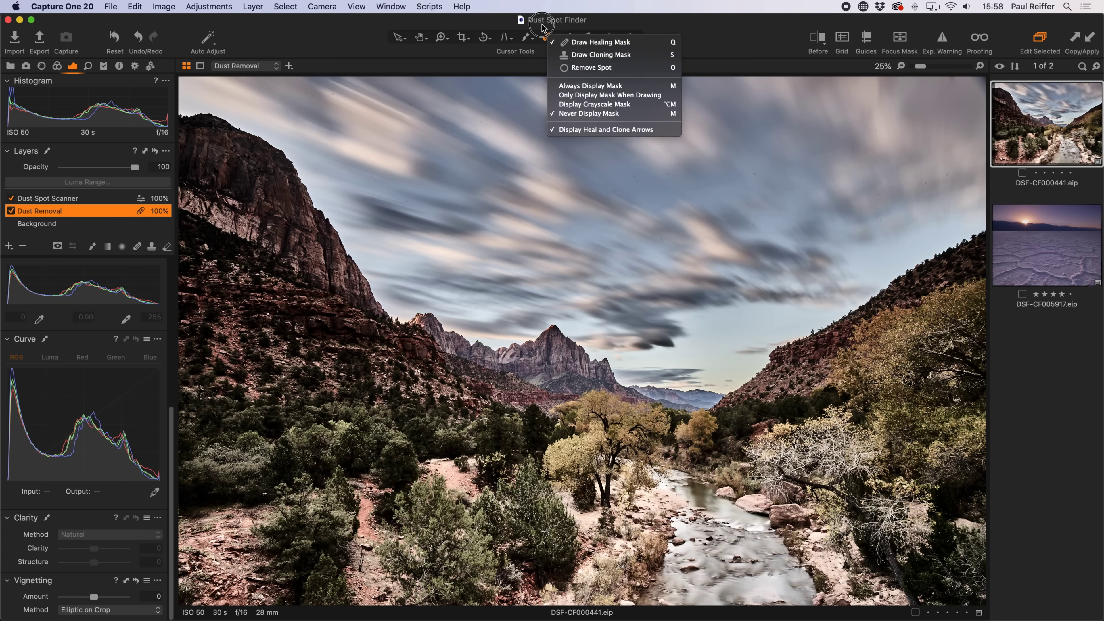
key(Escape)
Step: Check the sky for dust spots at 50%, turn off the Dust Spot Scanner layer, and fit the whole photo in view
key(z)
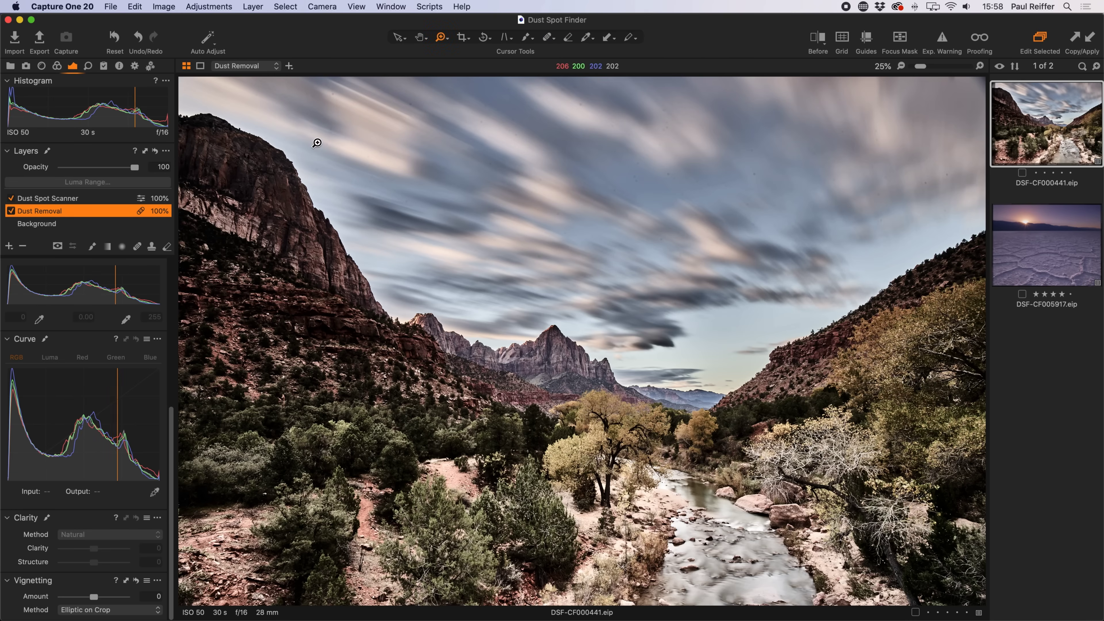
click(671, 157)
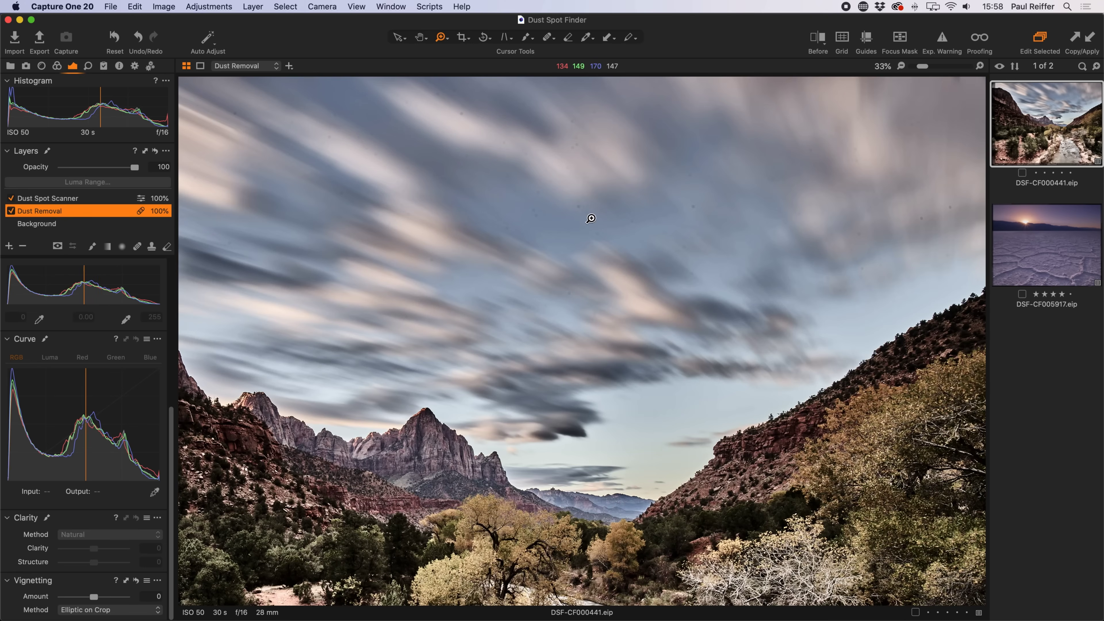
click(586, 228)
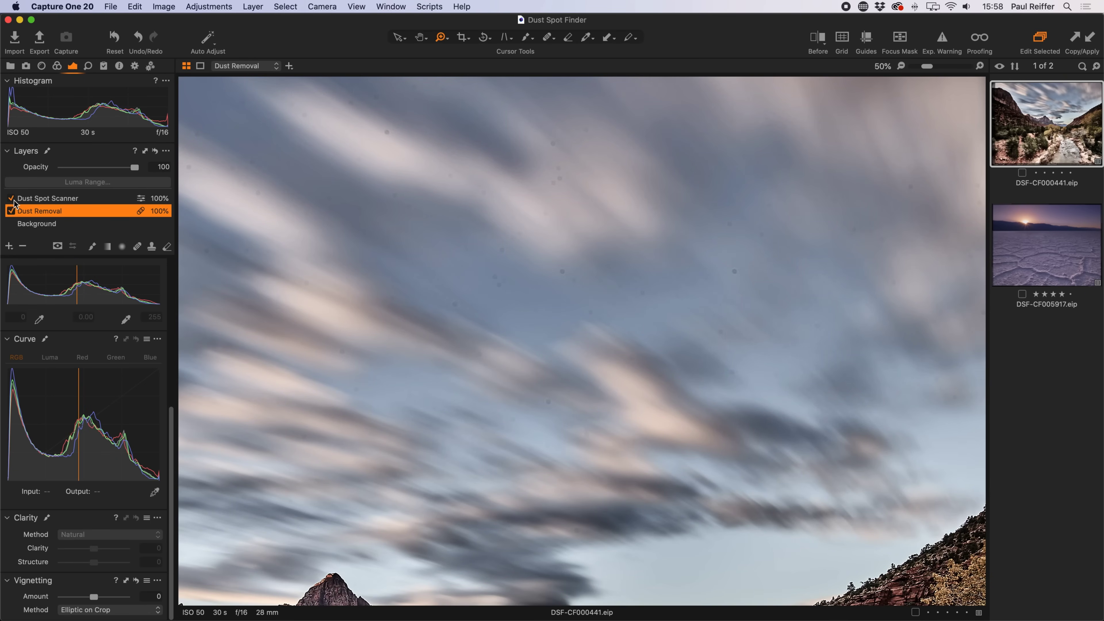
click(23, 201)
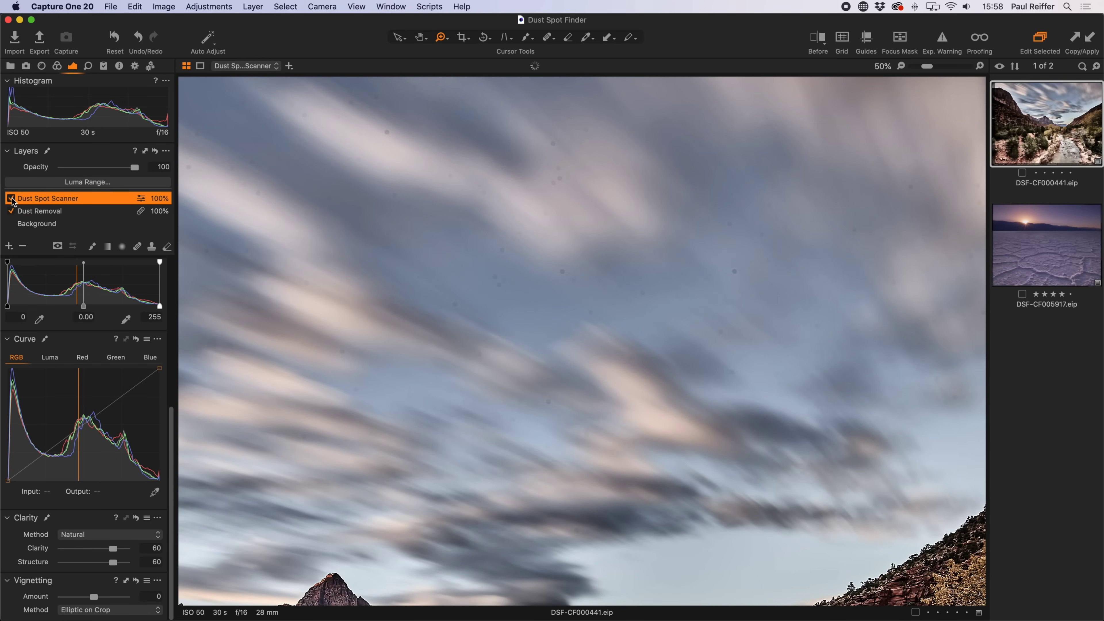
click(11, 199)
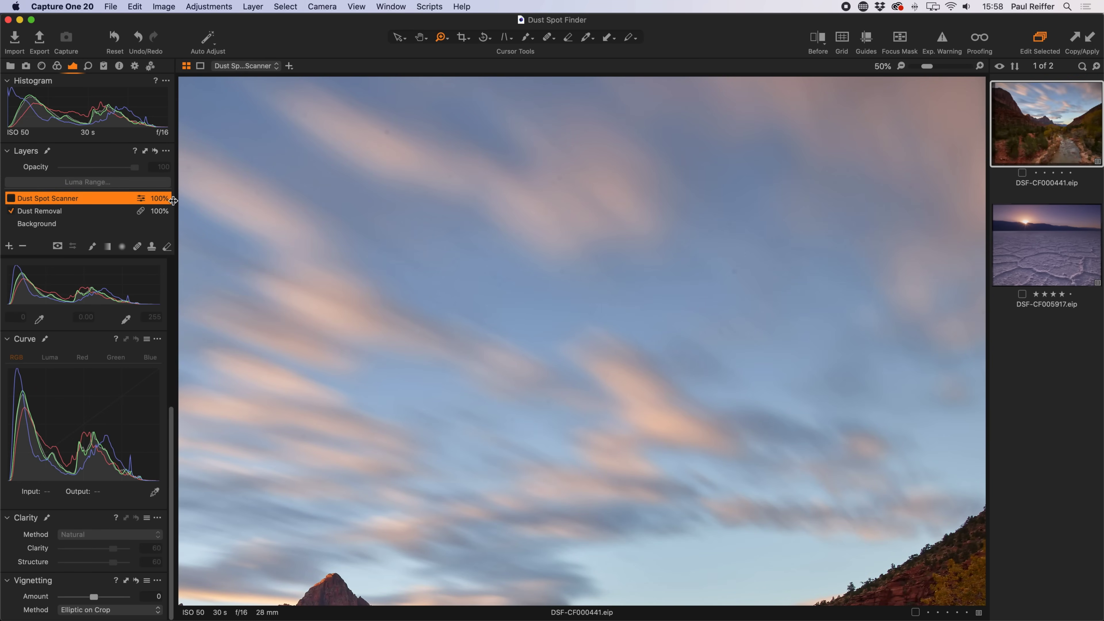
alt+click(334, 229)
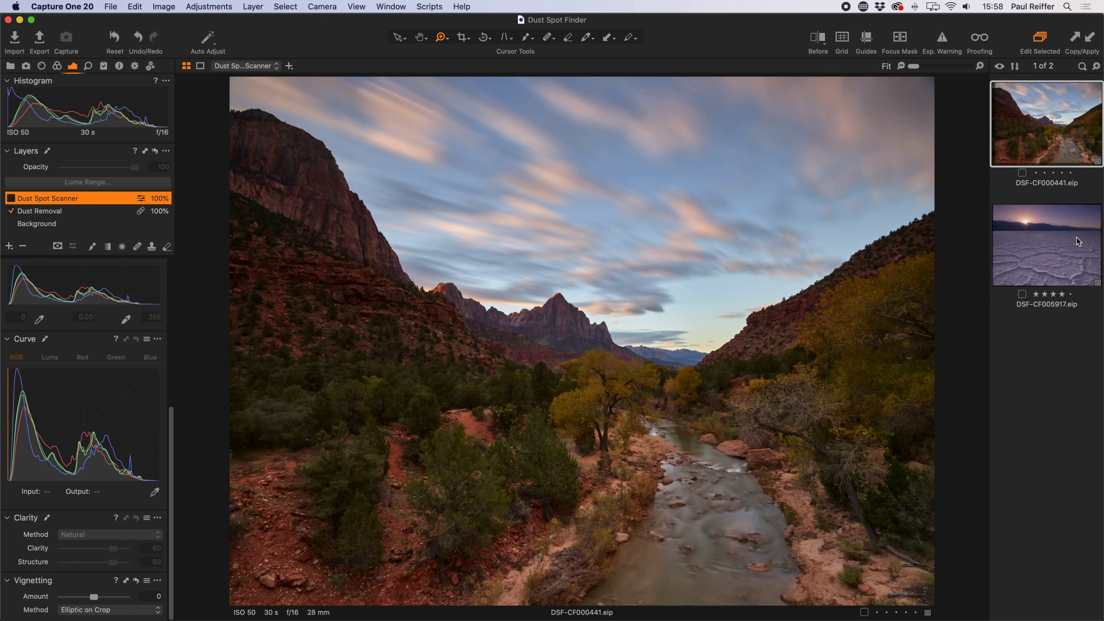
Step: Open DSF-CF005917.eip and display the mask of its Hexagons layer
click(1045, 239)
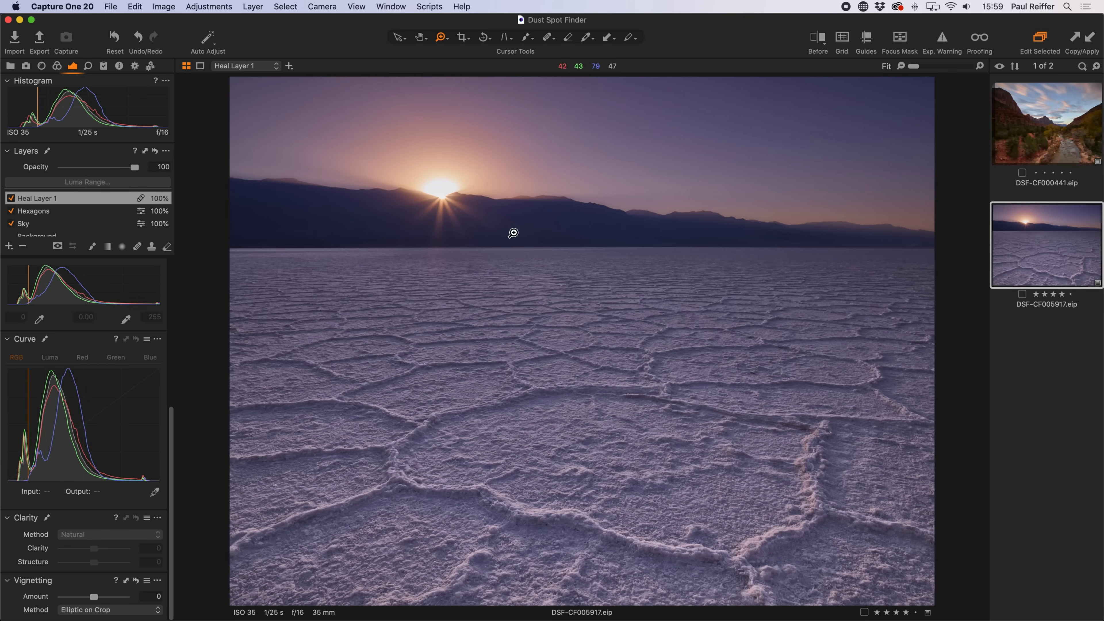
scroll(51, 218, down, 2)
scroll(57, 221, up, 2)
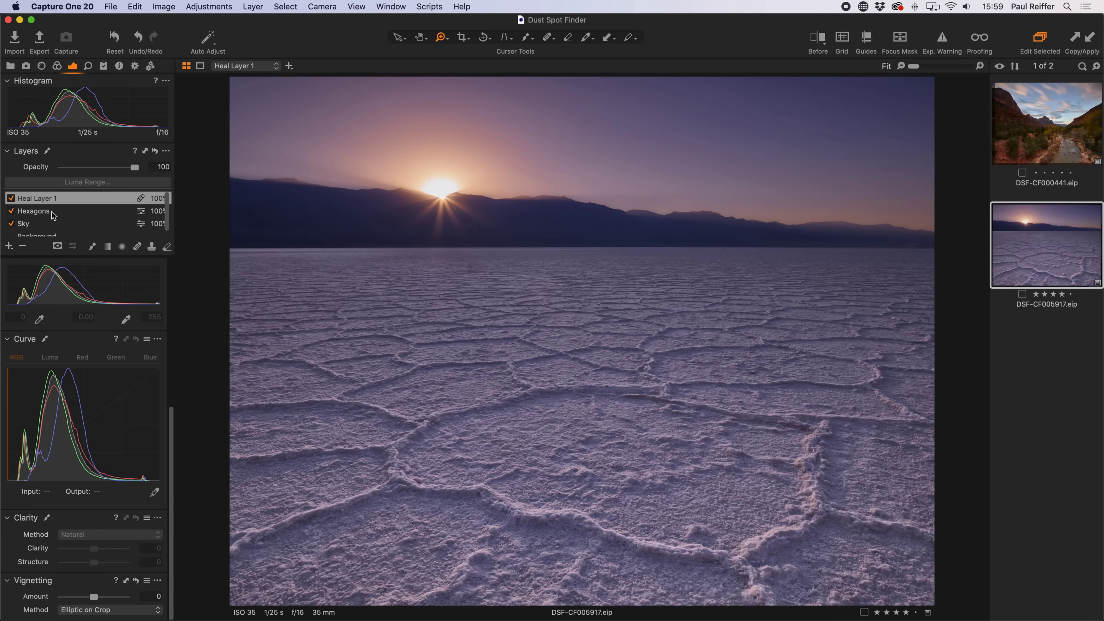
click(49, 212)
key(m)
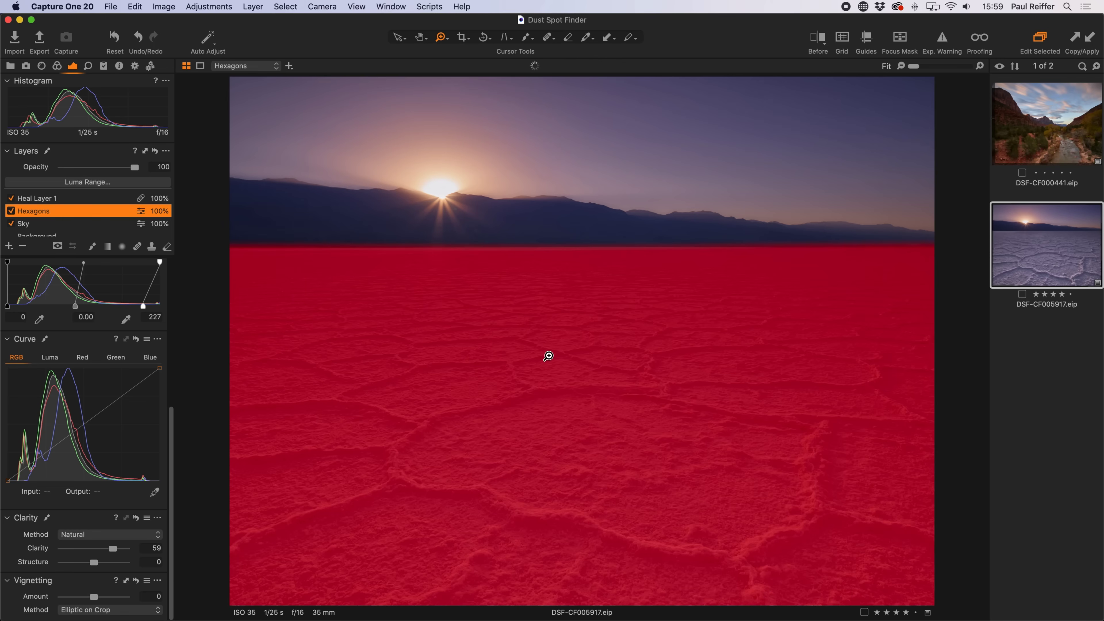
Step: Display the mask of the Sky layer and hide the mask overlay again
click(35, 225)
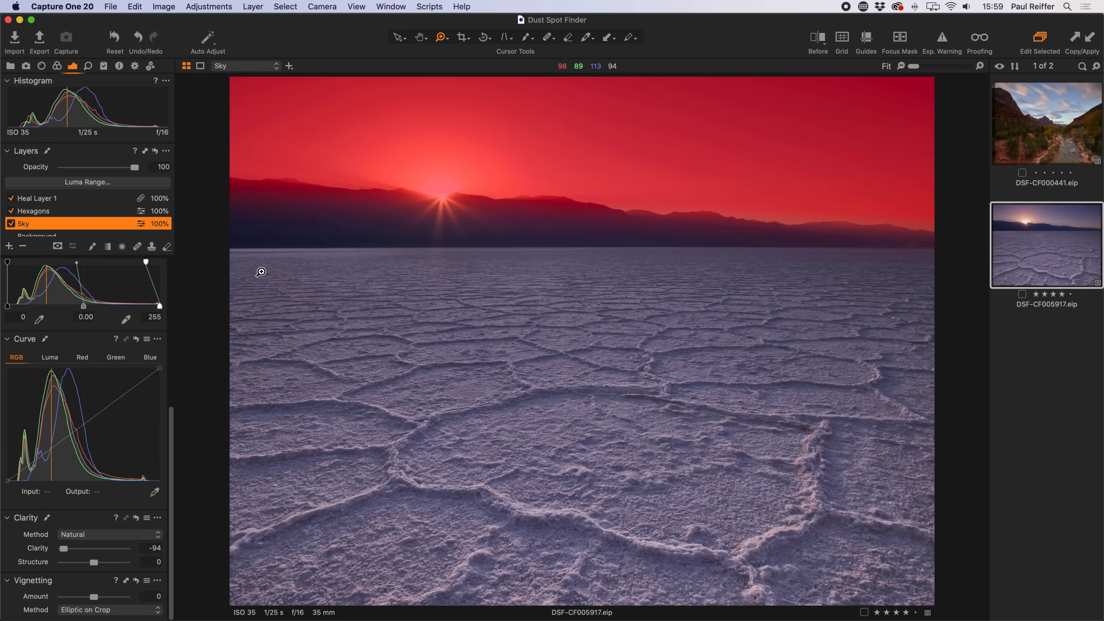
key(m)
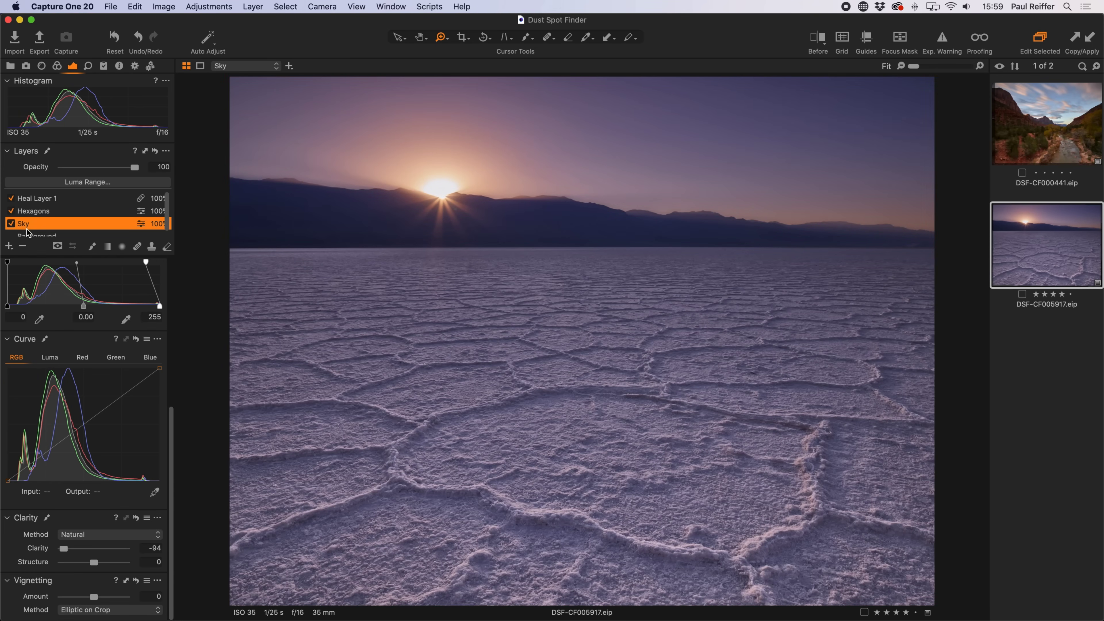
Step: Add a new heal layer named "Dust Removal" to DSF-CF005917.eip
click(8, 246)
click(99, 285)
text(Dust Removal)
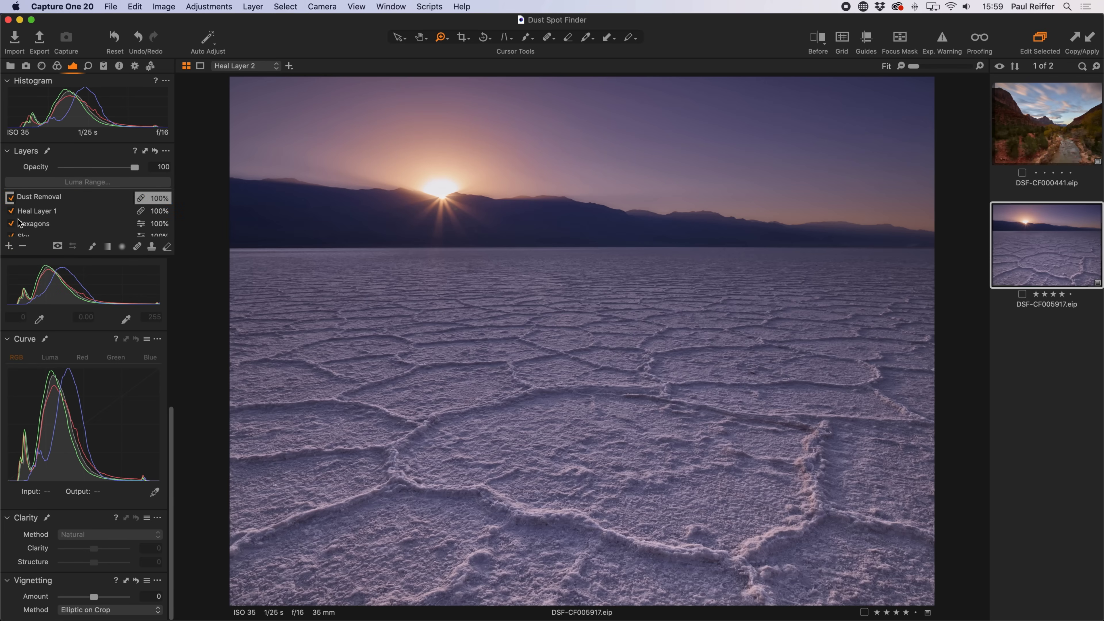
Step: Add a new filled adjustment layer named "YUCK - DELETE!" above the Dust Removal layer and select it
click(10, 246)
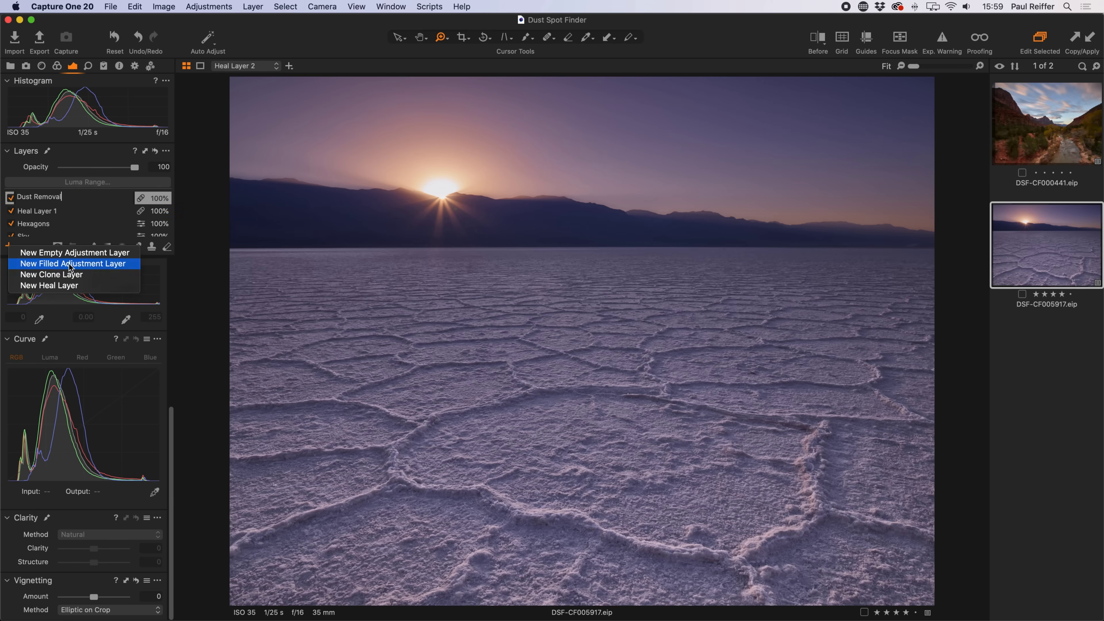
click(48, 257)
double_click(44, 200)
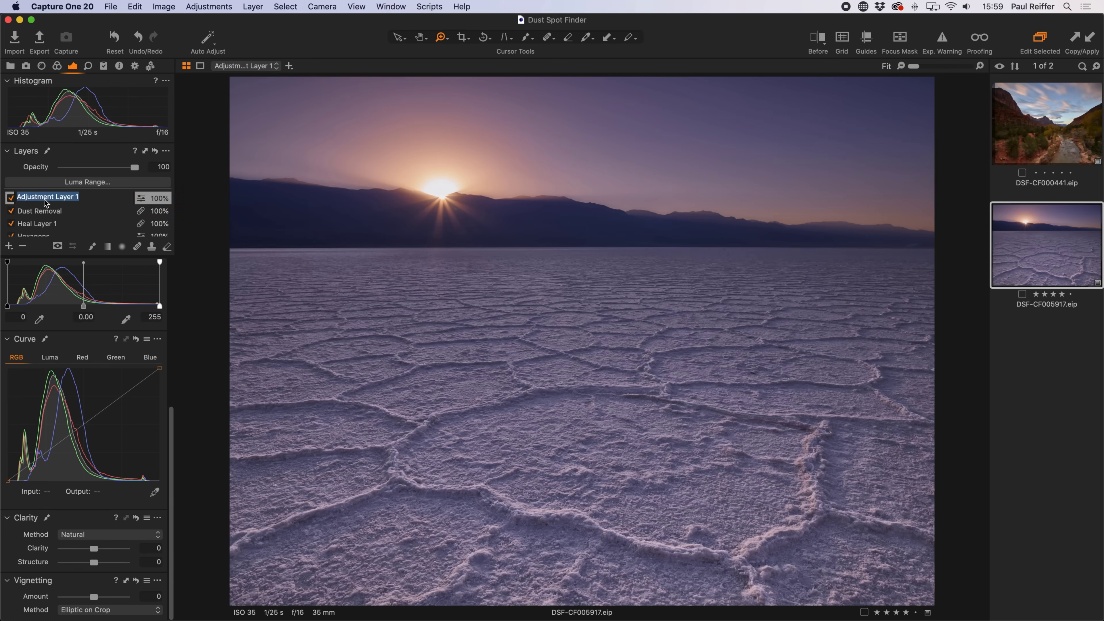
text(YUCK - DELETE!)
click(86, 212)
click(64, 200)
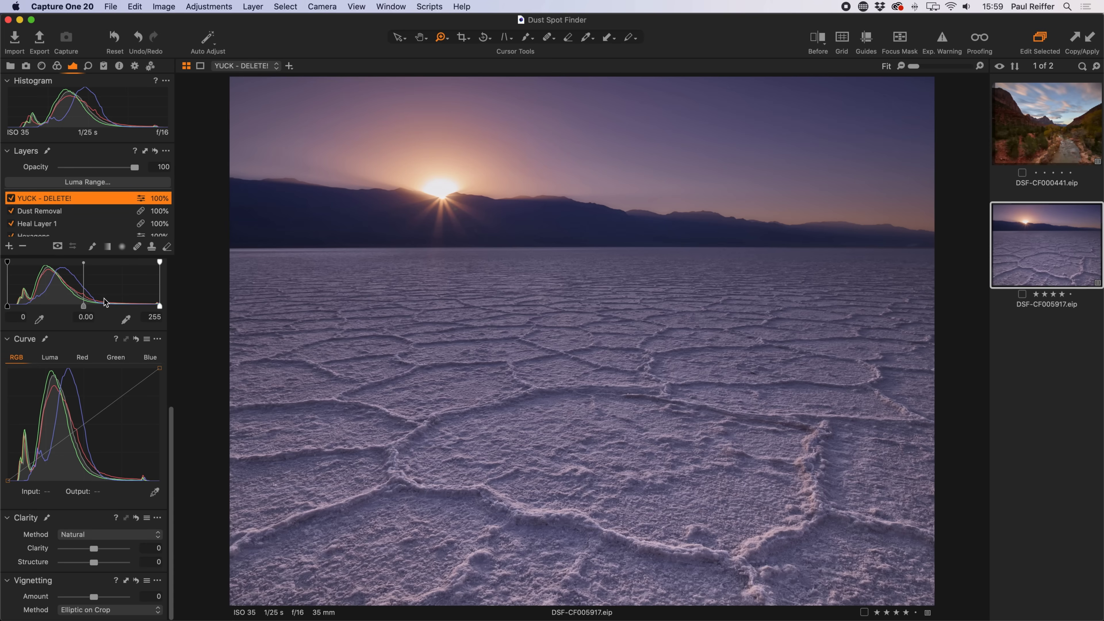
Step: On the YUCK - DELETE! layer, set Contrast to 50, Brightness to -10, Saturation to -57, Highlight to -100 and Shadow to 100
scroll(104, 302, up, 6)
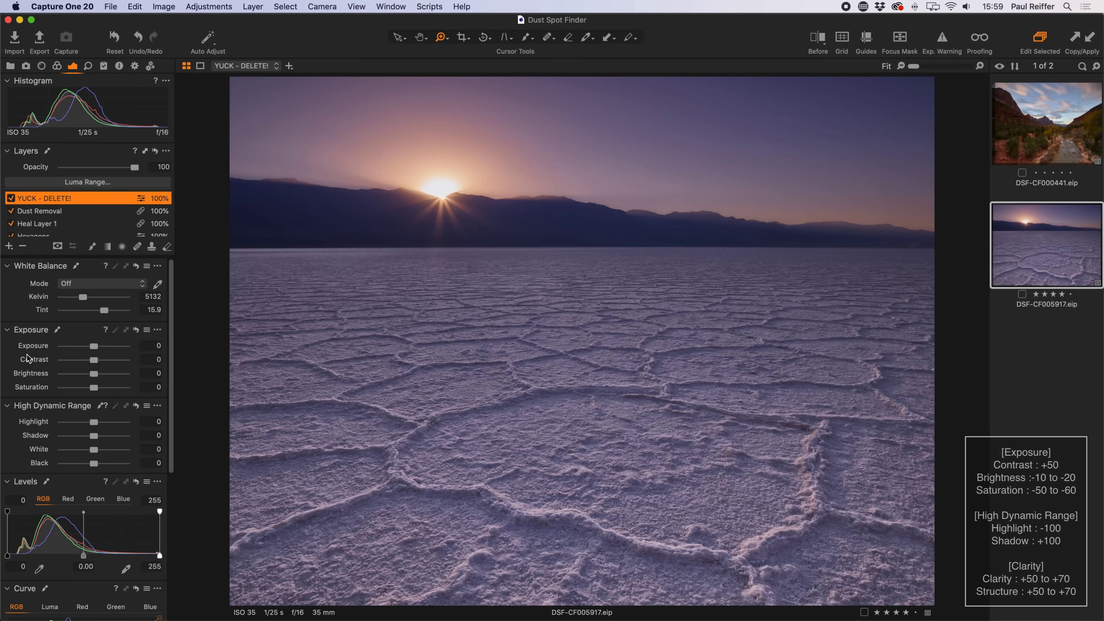
drag(94, 360, 76, 392)
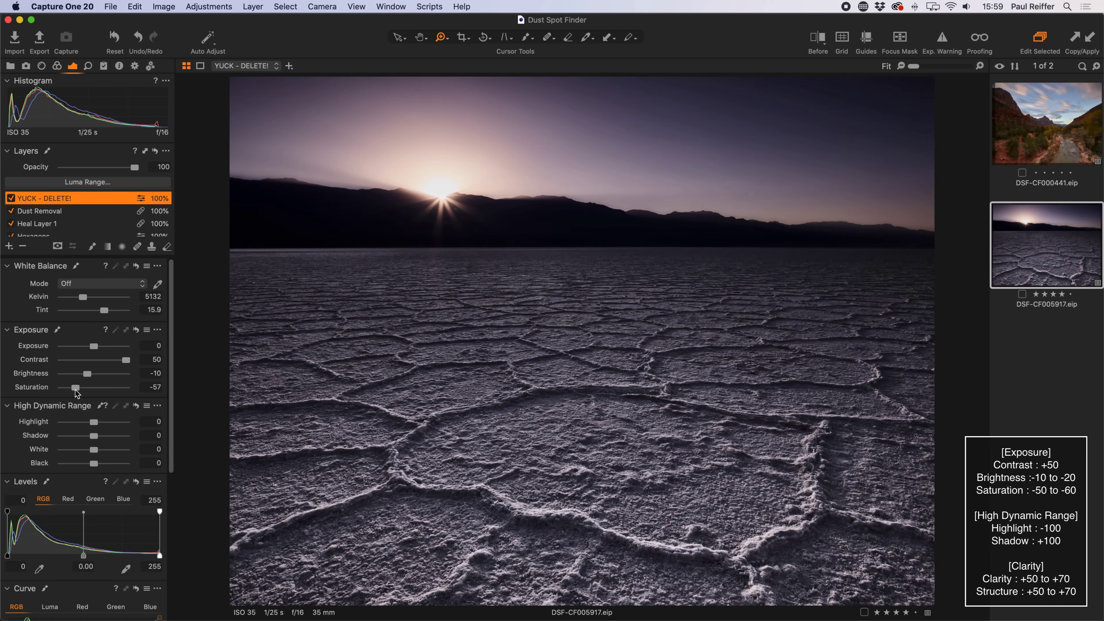
drag(93, 422, 159, 437)
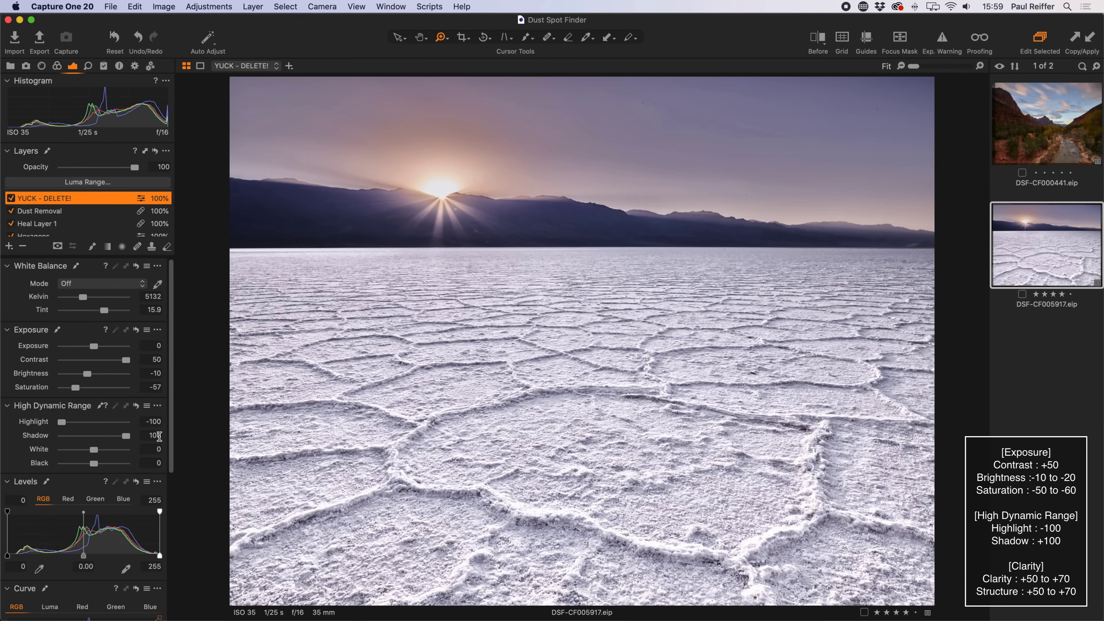
Step: Set both Clarity and Structure to 59 on the YUCK - DELETE! layer
scroll(120, 444, down, 10)
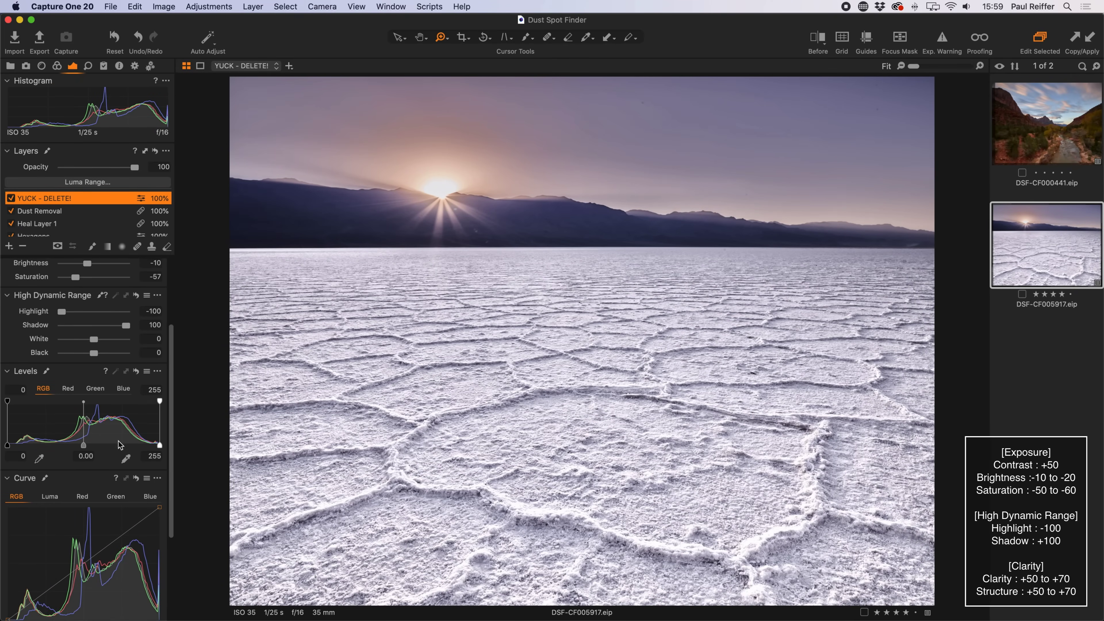
scroll(122, 433, down, 2)
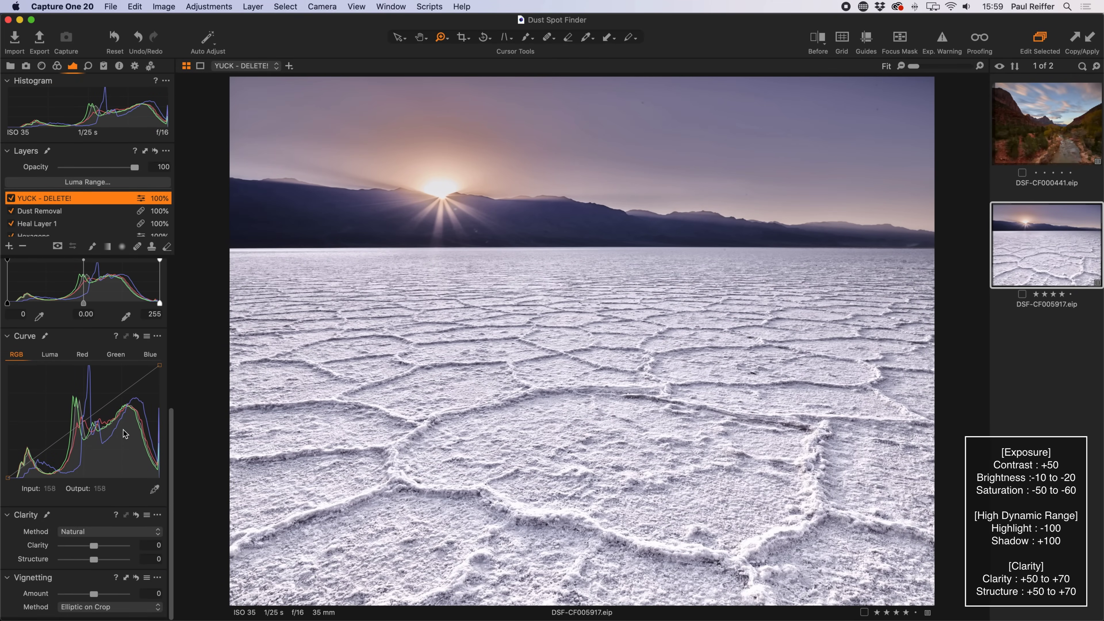
click(113, 549)
click(113, 562)
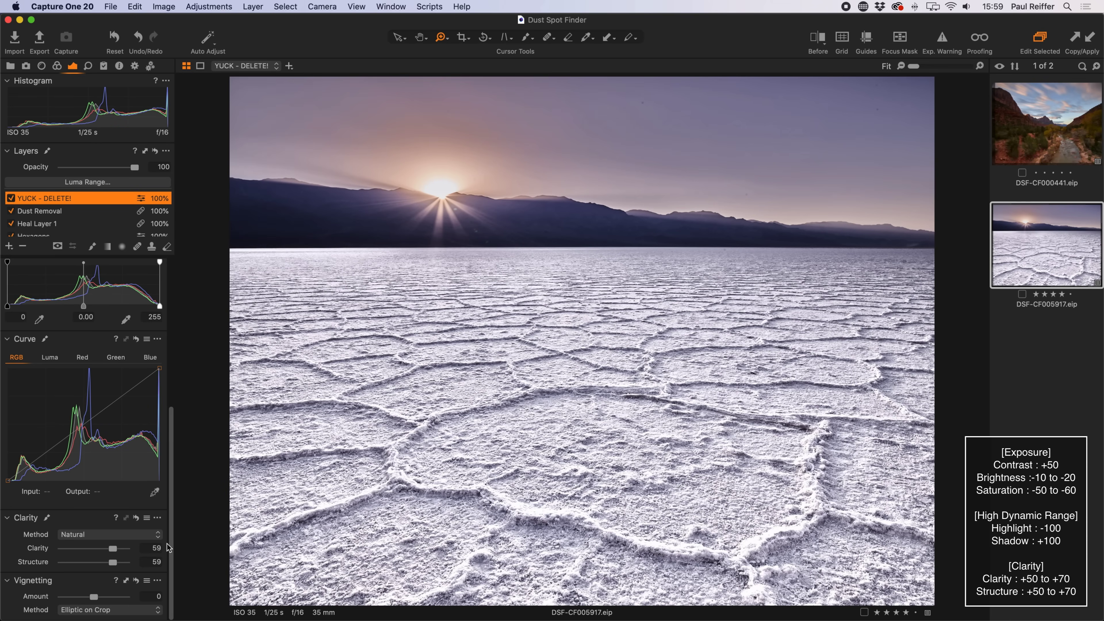
Step: Examine the sky right of the sun at 72%, comparing it with the YUCK - DELETE! layer off and on
drag(504, 219, 727, 68)
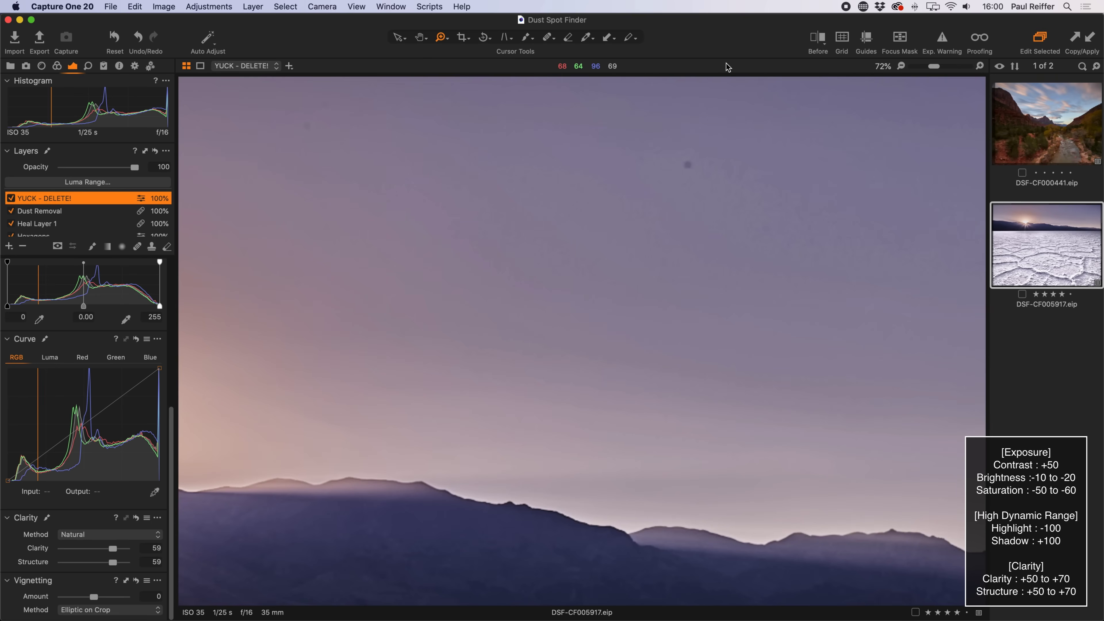
drag(751, 248, 447, 257)
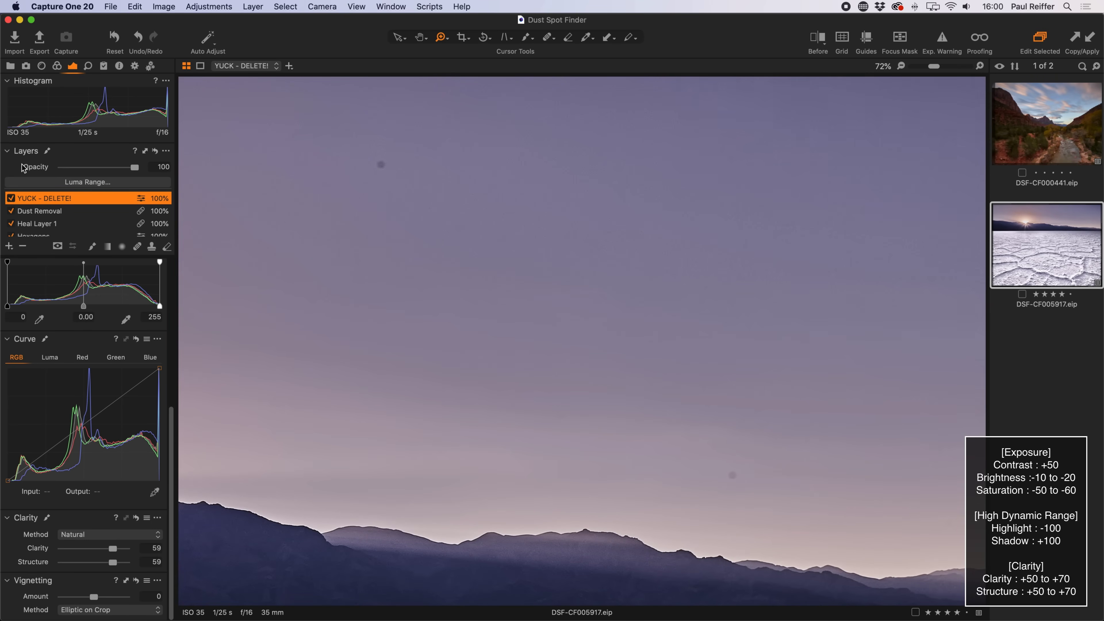
click(11, 199)
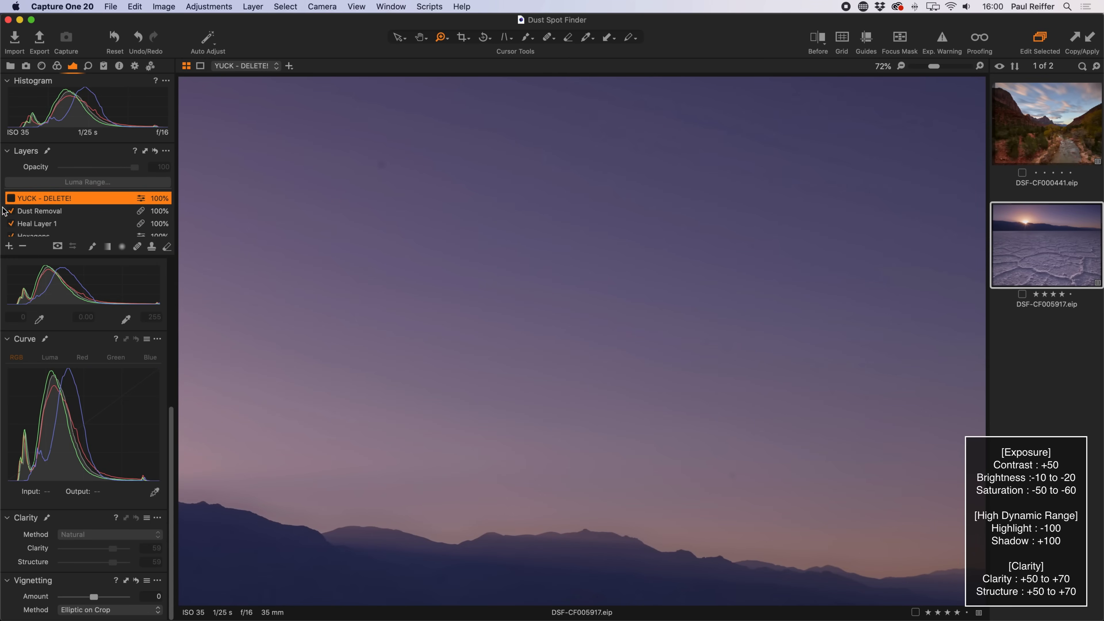
click(11, 198)
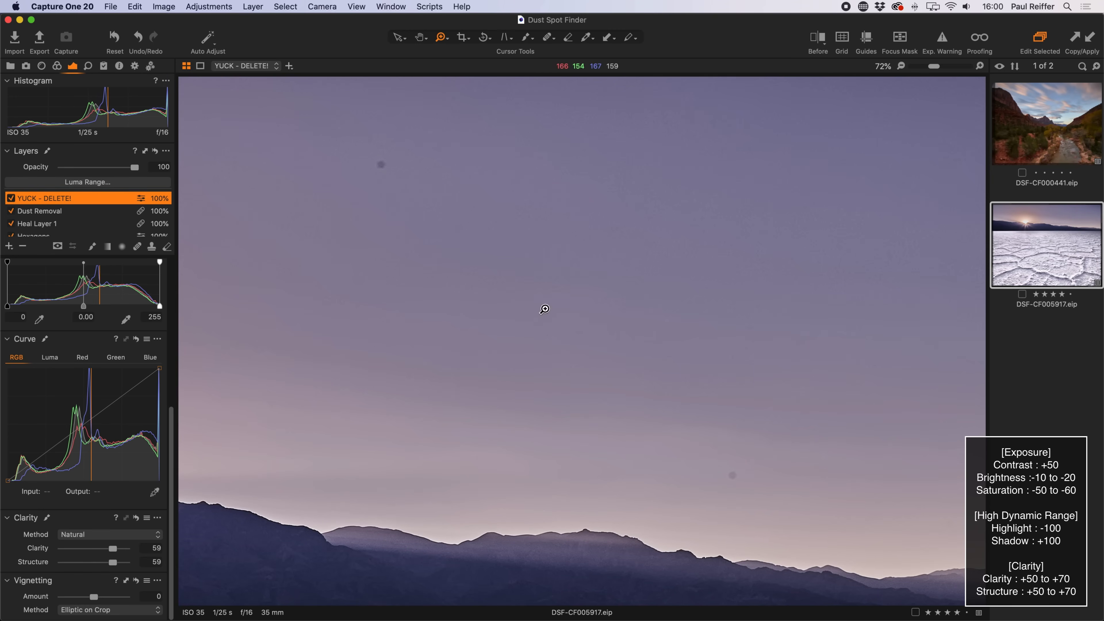
Step: On the Dust Removal layer, heal the four dust spots in the sky to the right of the sun
click(80, 212)
scroll(101, 327, up, 10)
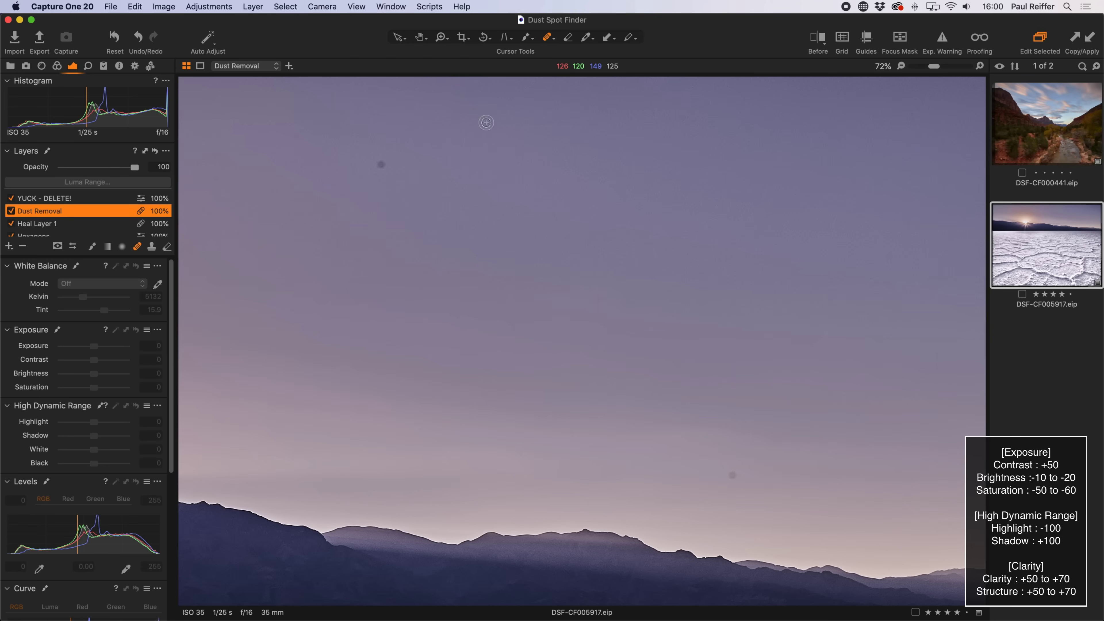
click(381, 165)
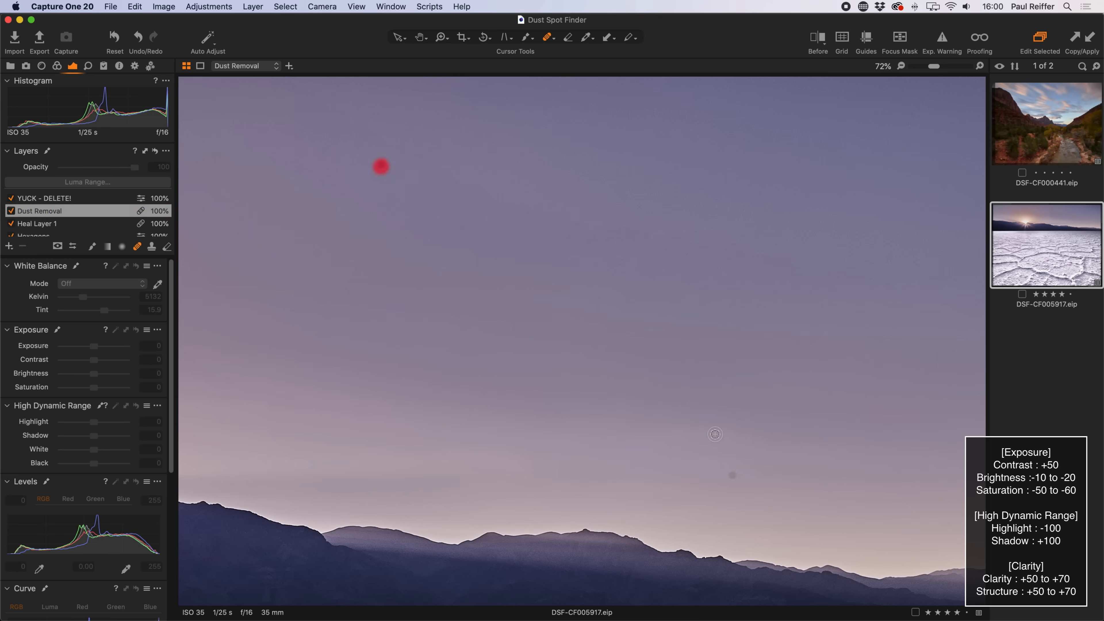
click(731, 476)
drag(837, 498, 508, 498)
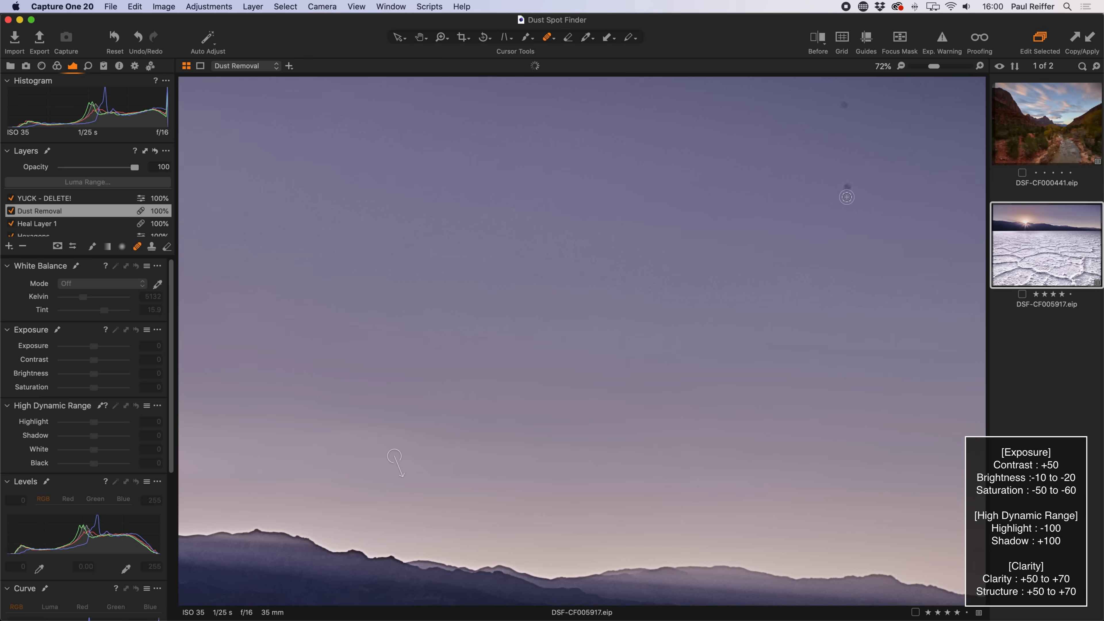
click(848, 184)
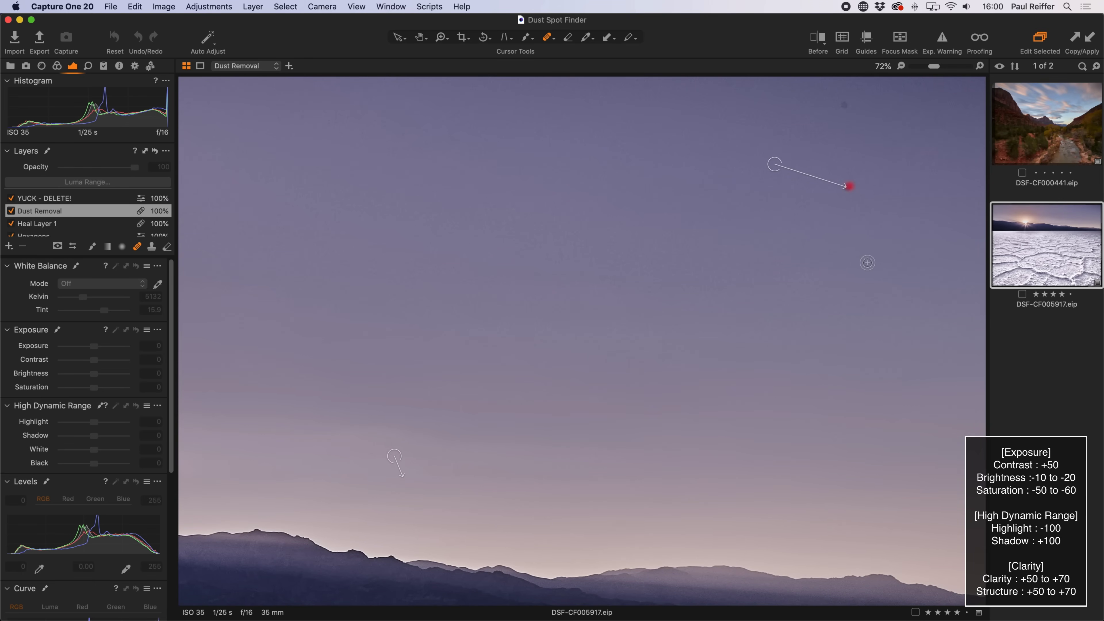
click(845, 105)
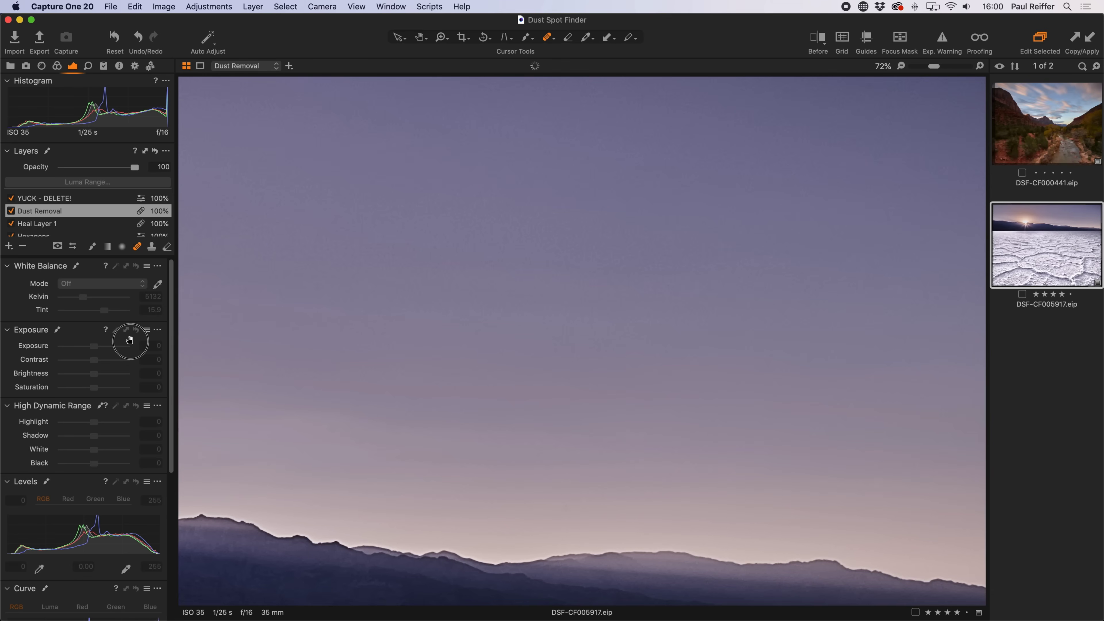
Step: Heal the dust spots in the sky above and to the left of the sun
drag(759, 305, 1014, 433)
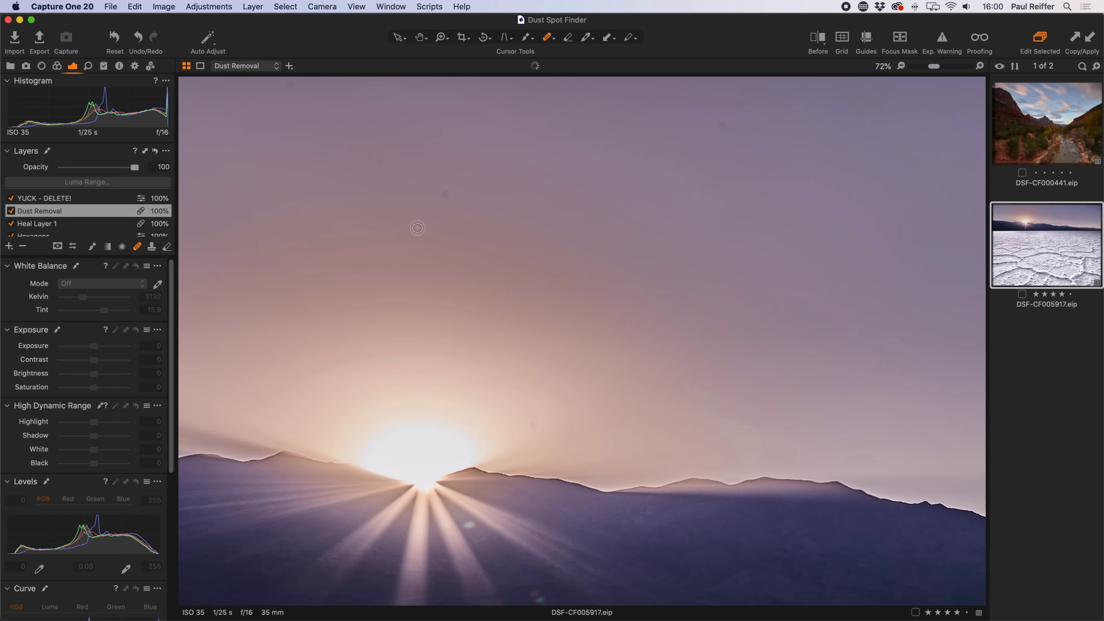
click(448, 193)
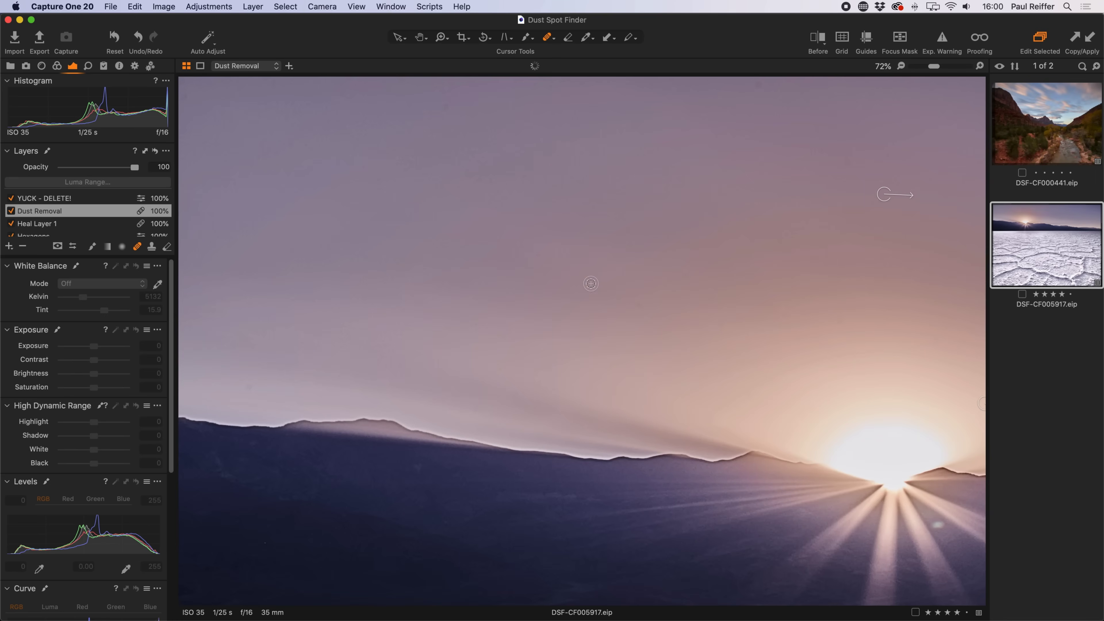
click(758, 85)
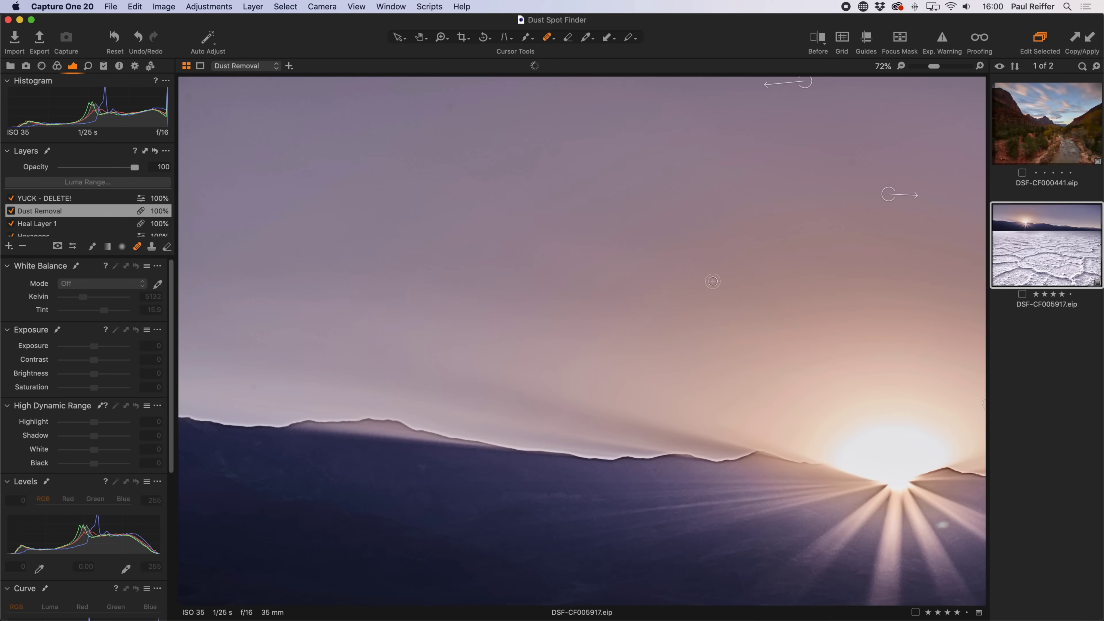
click(636, 230)
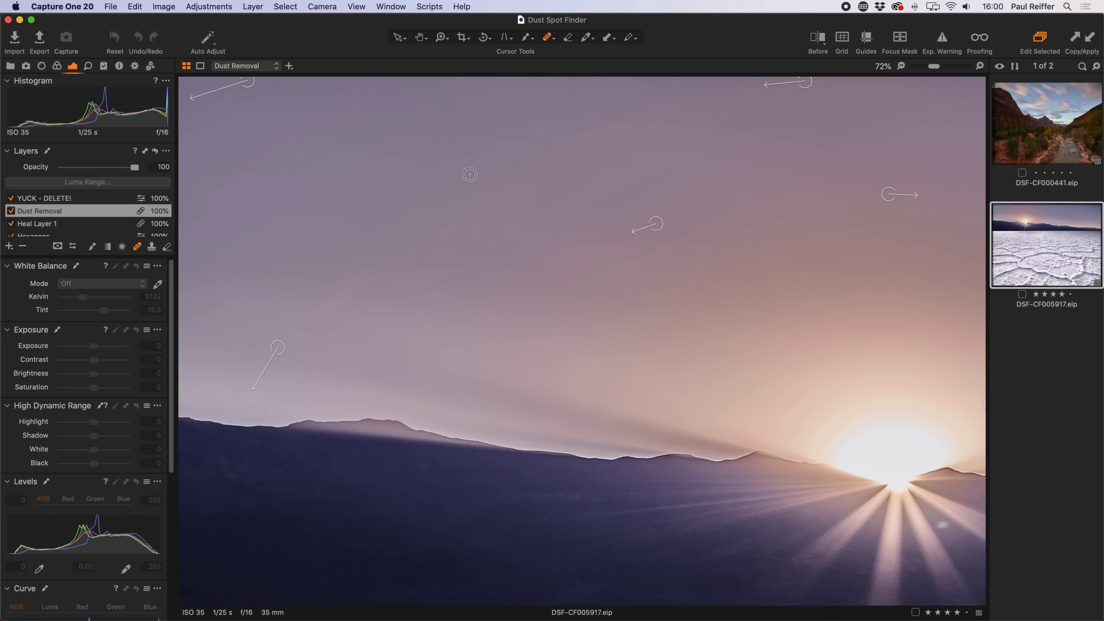
Step: Fit the whole photo in view and turn off the YUCK - DELETE! layer to view the cleaned image
key(z)
key(super+0)
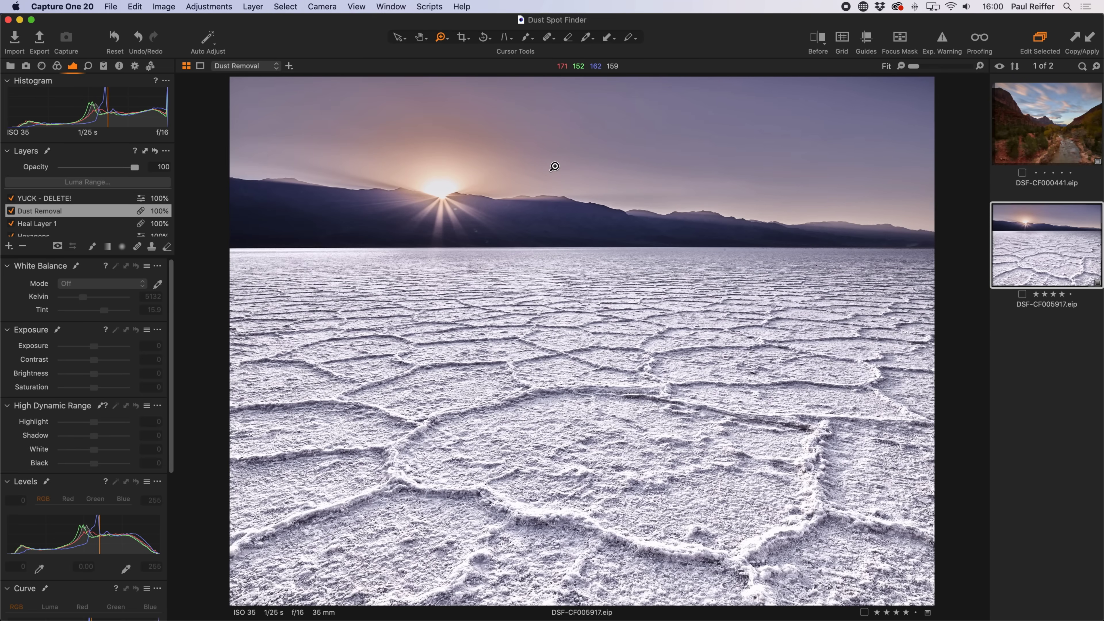
key(q)
click(37, 200)
click(11, 199)
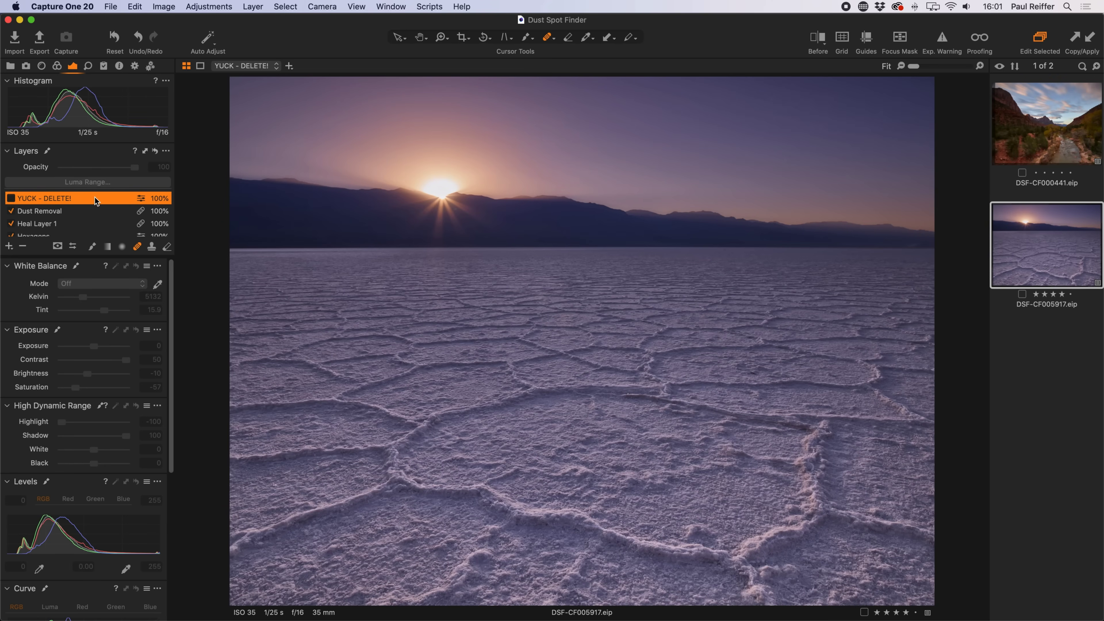
Step: Turn on the YUCK - DELETE! layer and compare the sky at 44% with the Dust Removal layer off and on
key(z)
drag(413, 224, 800, 44)
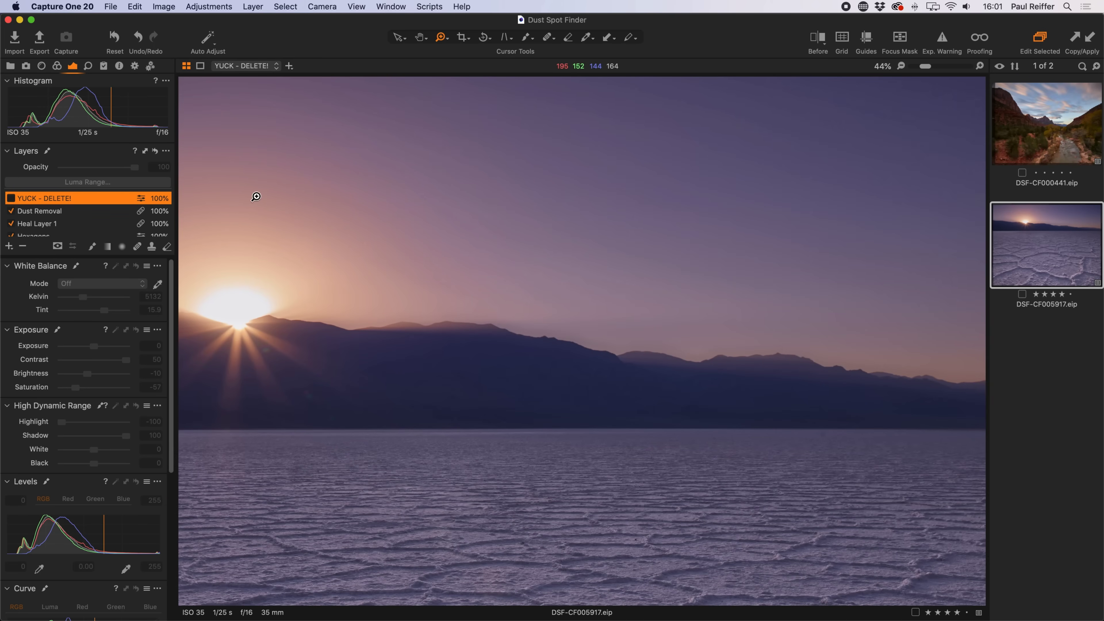
click(11, 198)
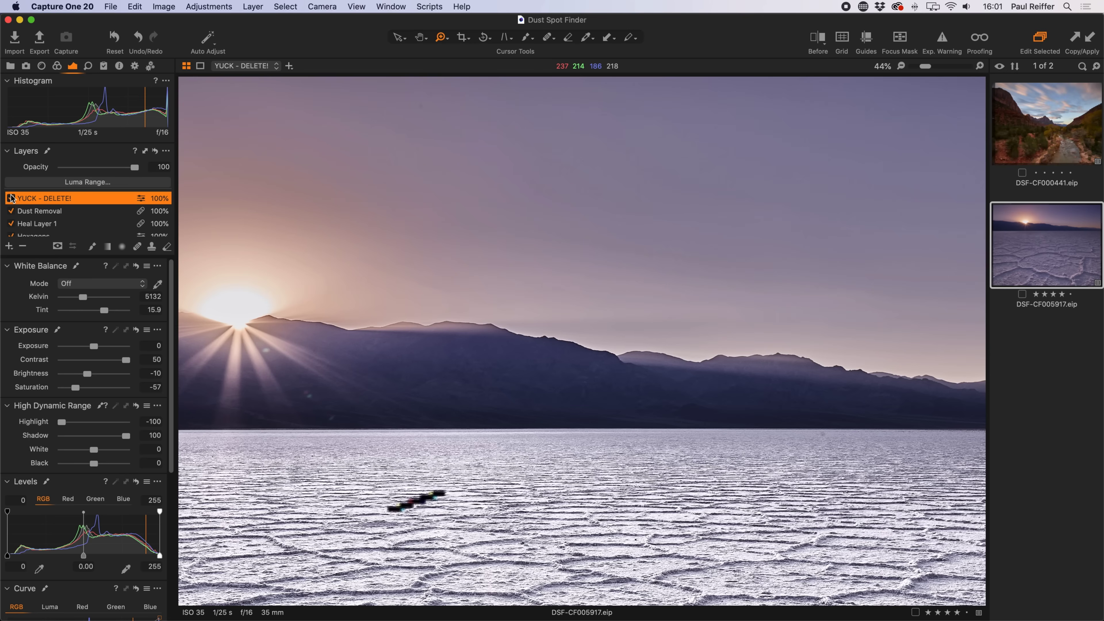
click(29, 211)
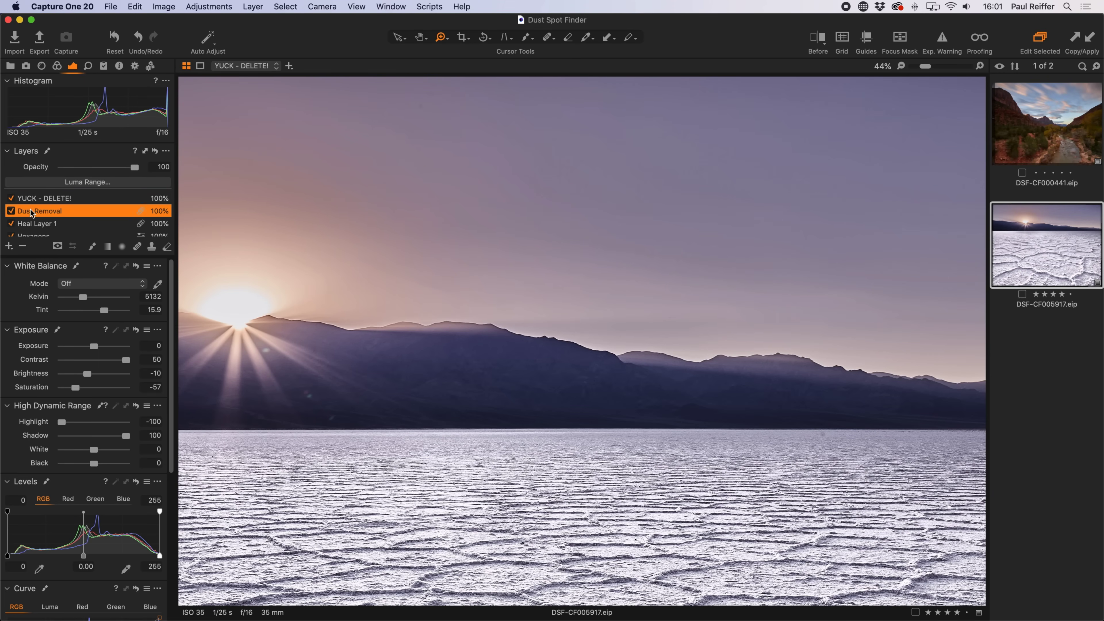
click(11, 211)
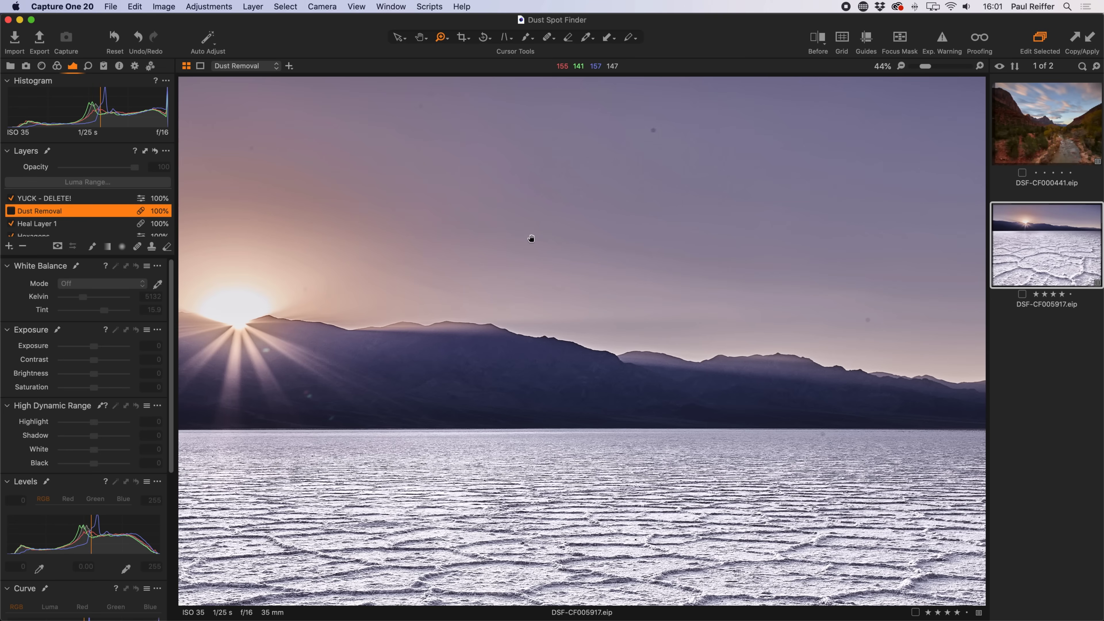
drag(533, 238, 788, 257)
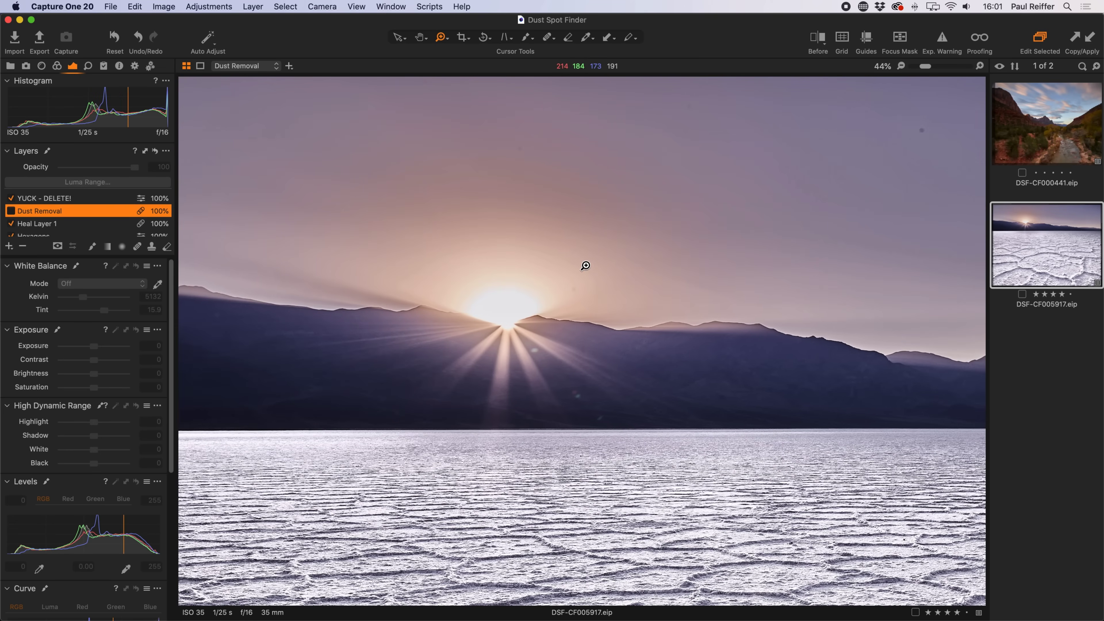
click(11, 211)
Step: Compare the cleaned sky around the sun with the YUCK - DELETE! layer off and on
click(15, 200)
click(11, 198)
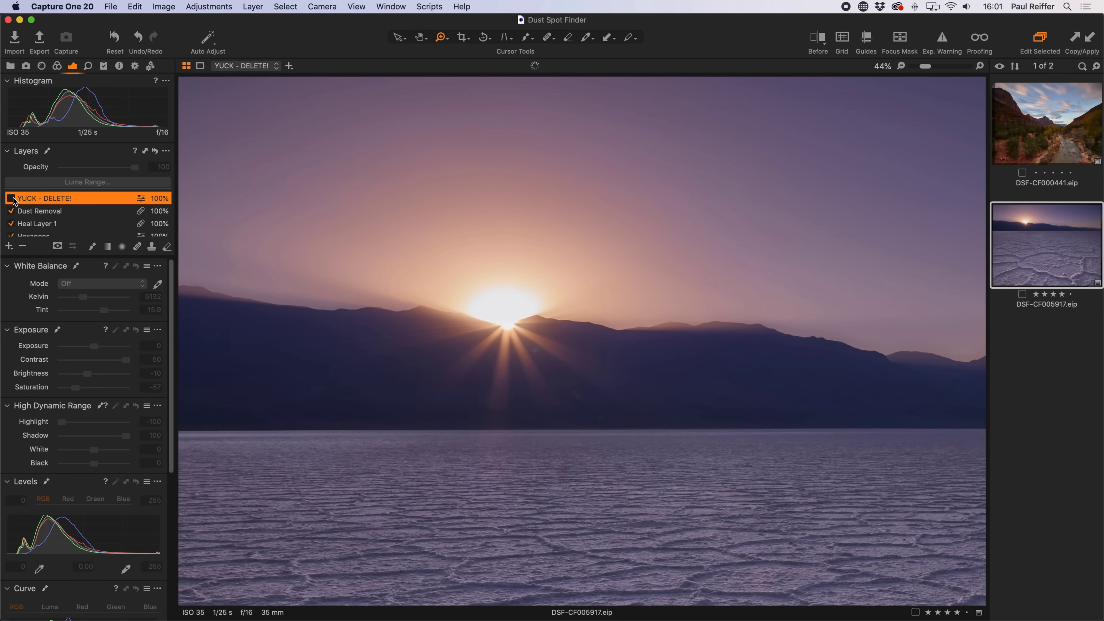
click(11, 199)
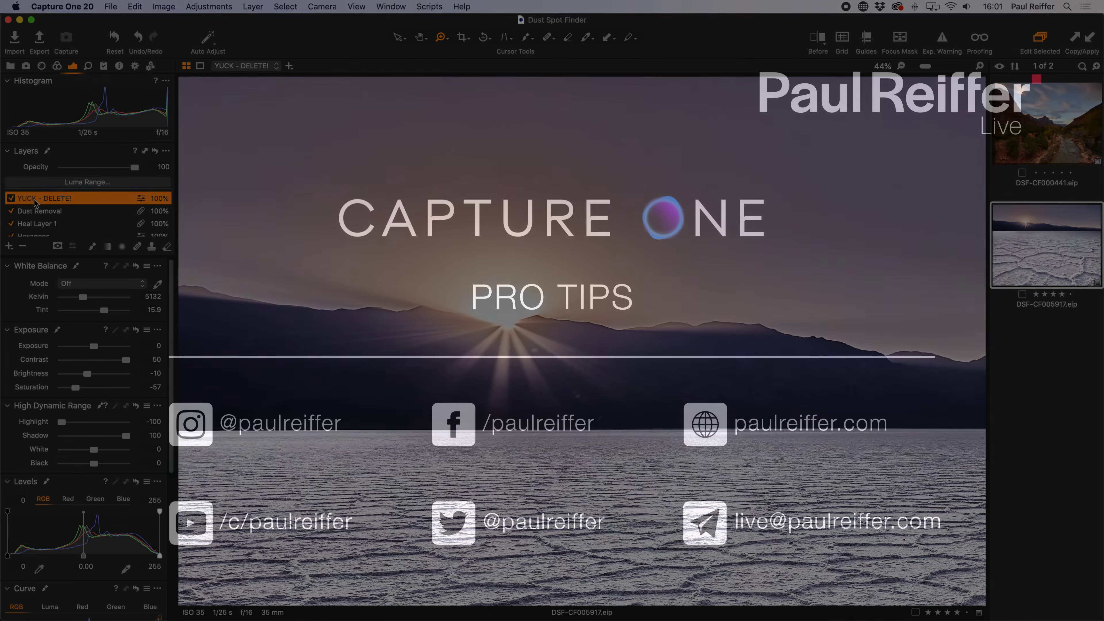